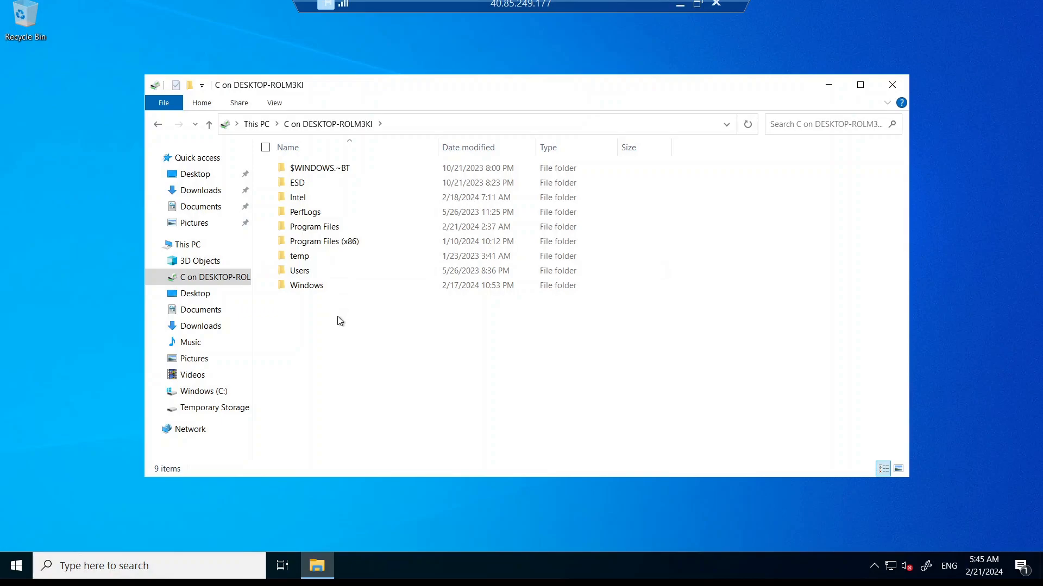
left_click_drag(329, 332, 319, 163)
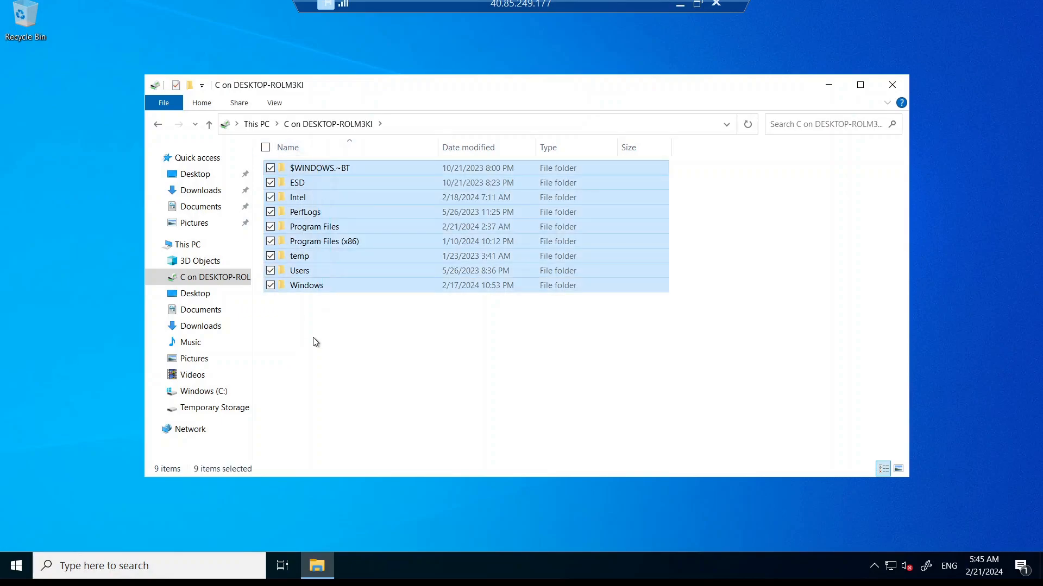
left_click(314, 341)
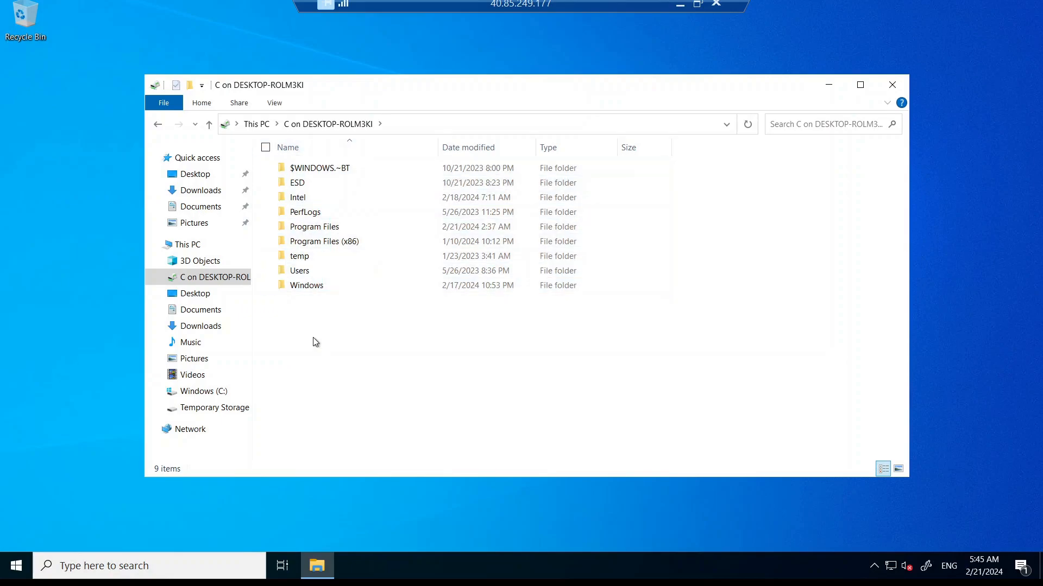
Minimize the remote session and the browser, and open Remote Desktop Connection on the local computer
left_click(680, 4)
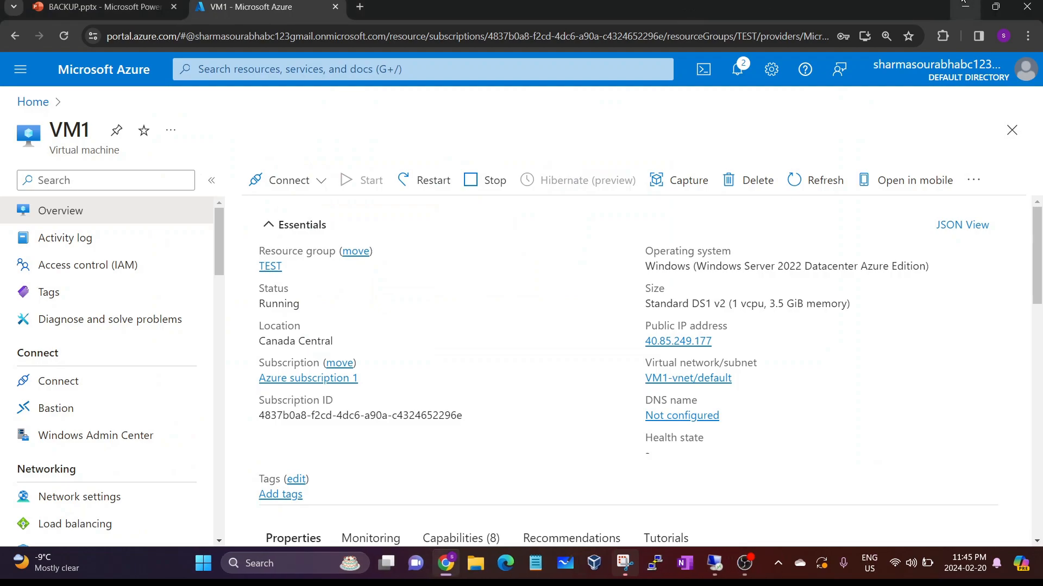
left_click(964, 7)
key("super")
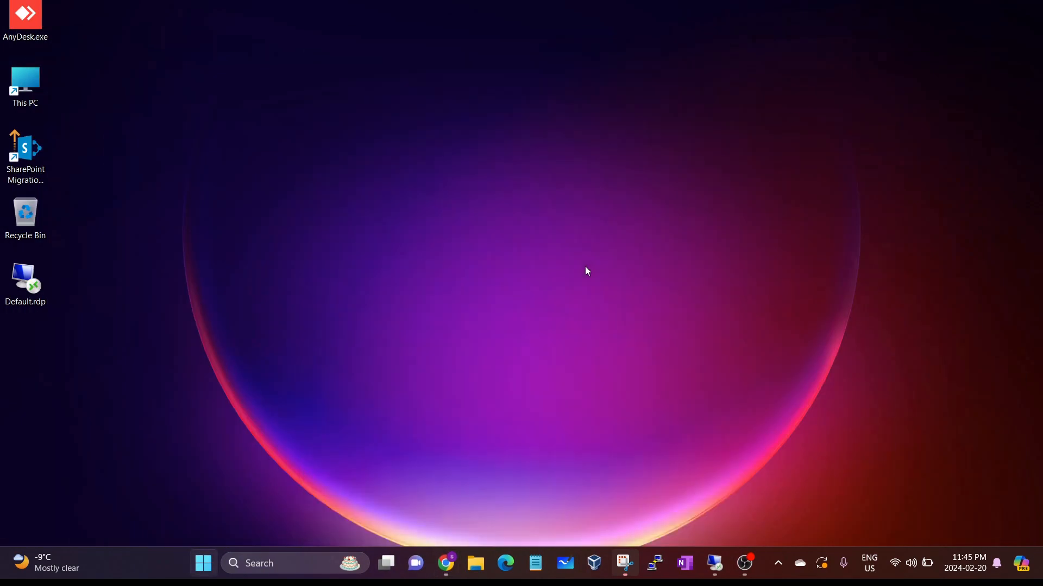
type("rd")
left_click(585, 266)
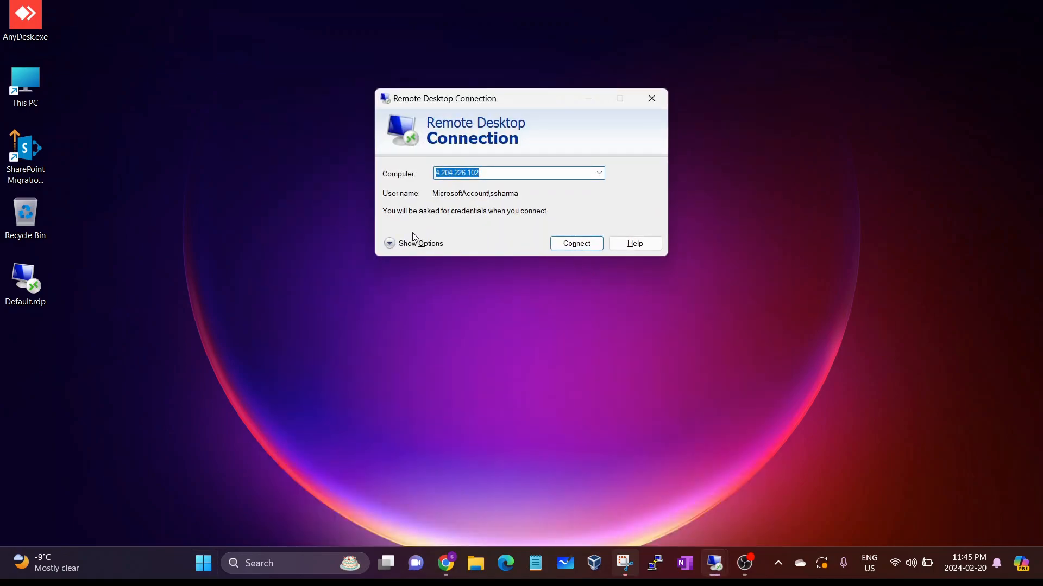
Enable sharing of Local Disk (C:) in the remote session's local resources, accept it and close Remote Desktop Connection
left_click(392, 245)
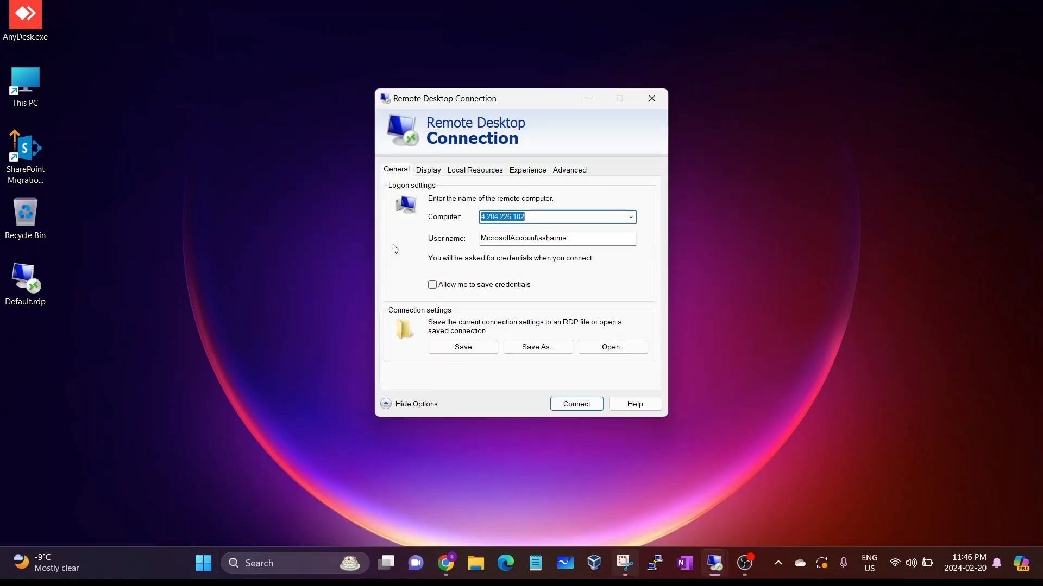
left_click(466, 173)
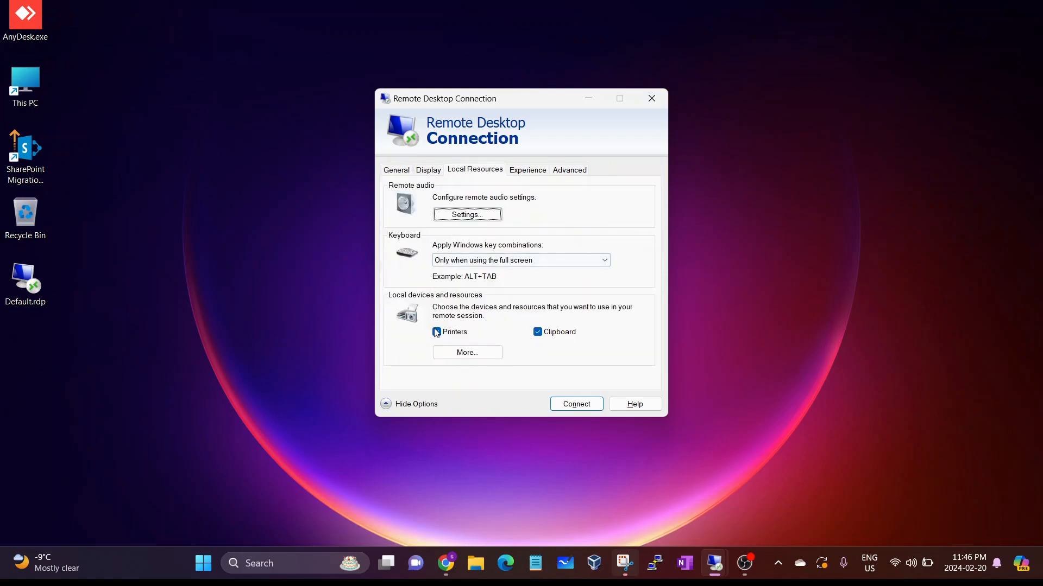
left_click(458, 356)
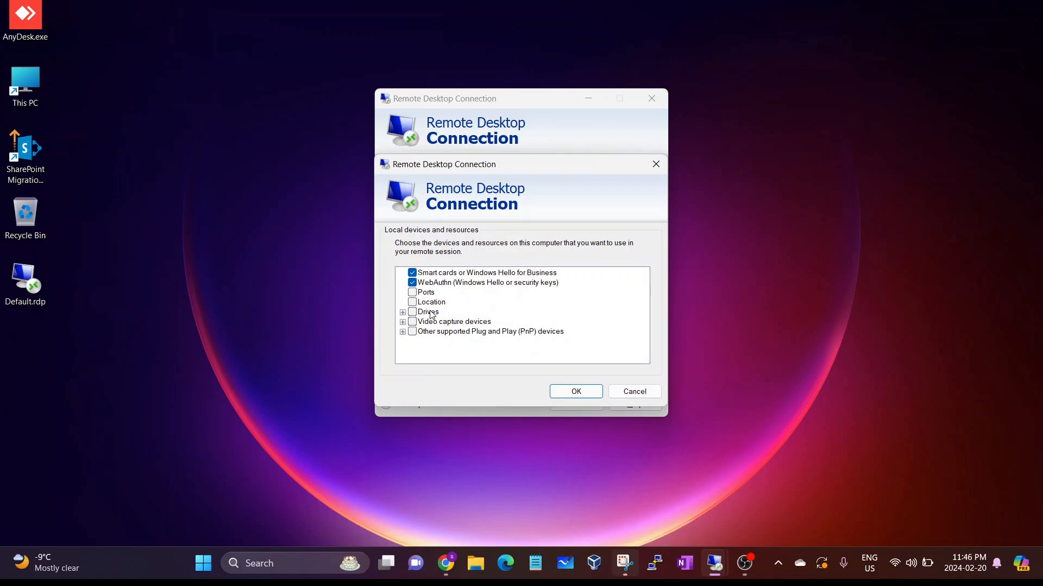
left_click(403, 312)
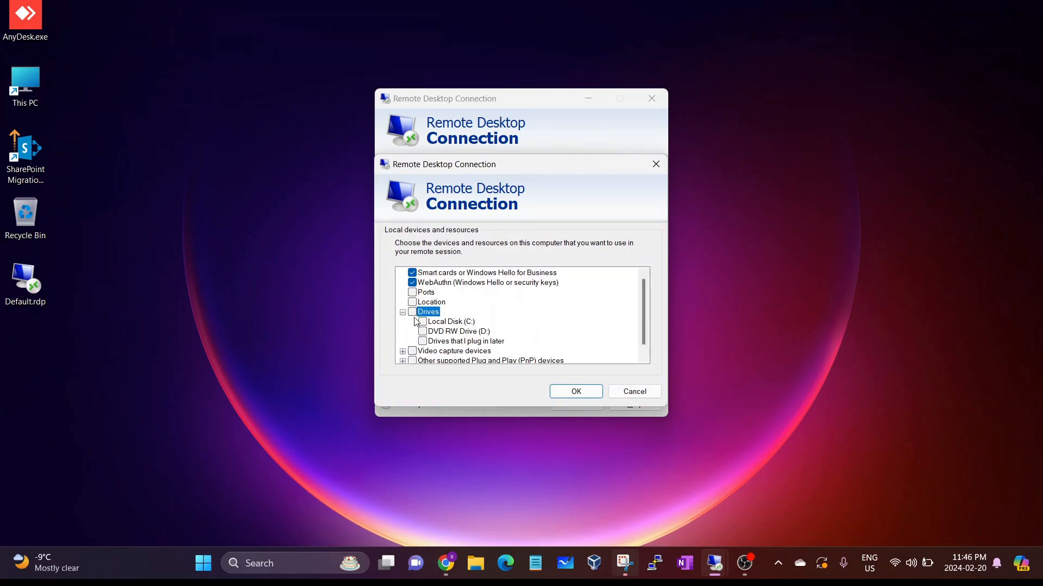
left_click(422, 321)
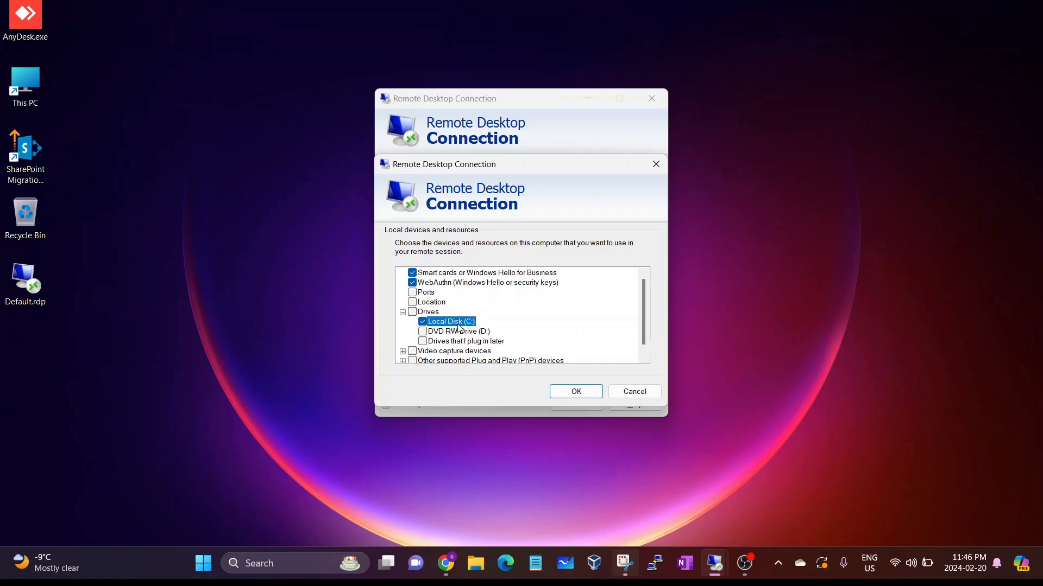
left_click(555, 394)
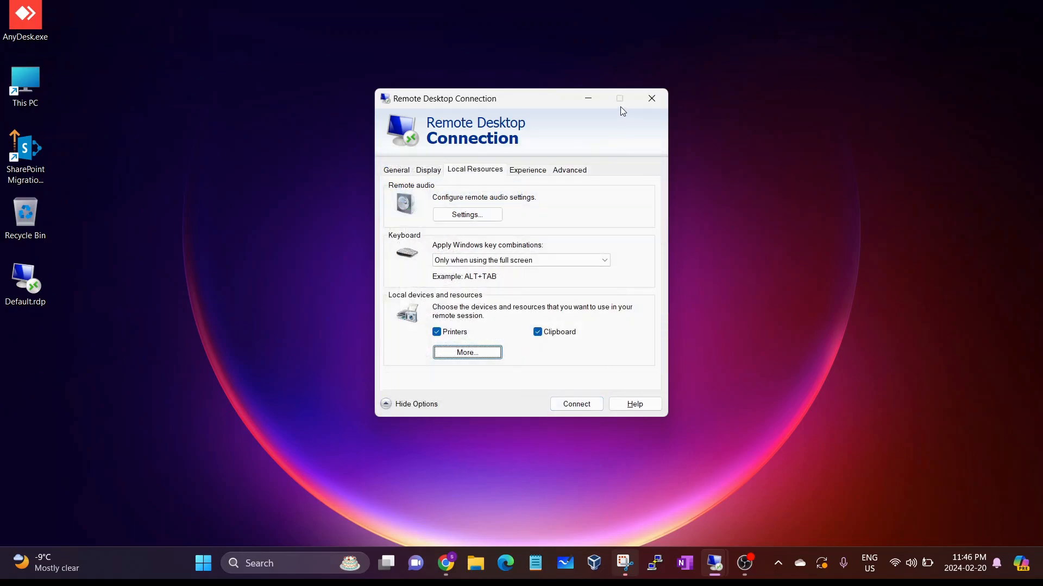
left_click(654, 101)
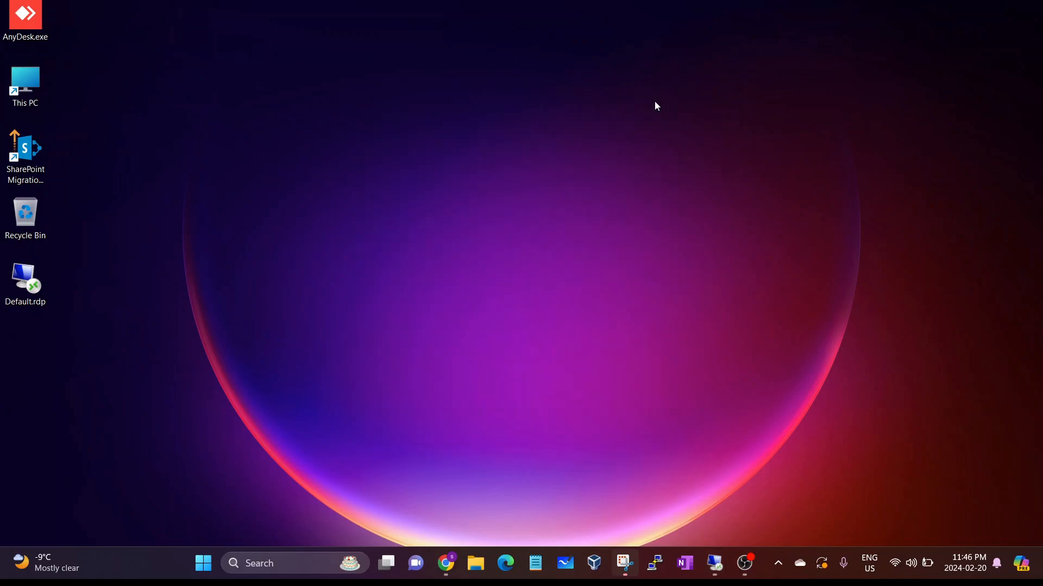
Examine the local computer's drives and the contents of Local Disk (C:) in File Explorer, and minimize the window
left_click(476, 564)
scroll(321, 399, "down", 3)
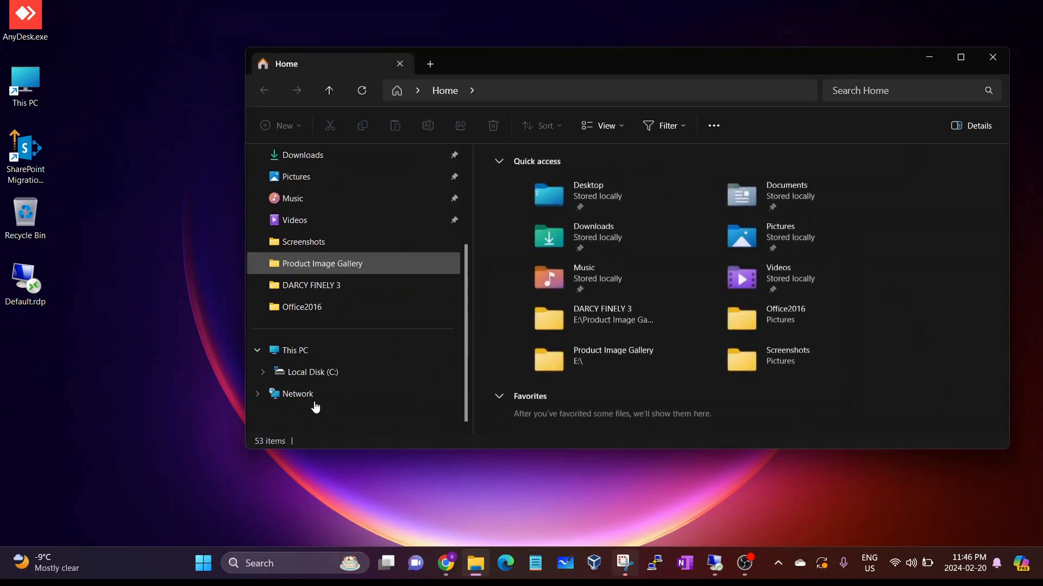
left_click(321, 359)
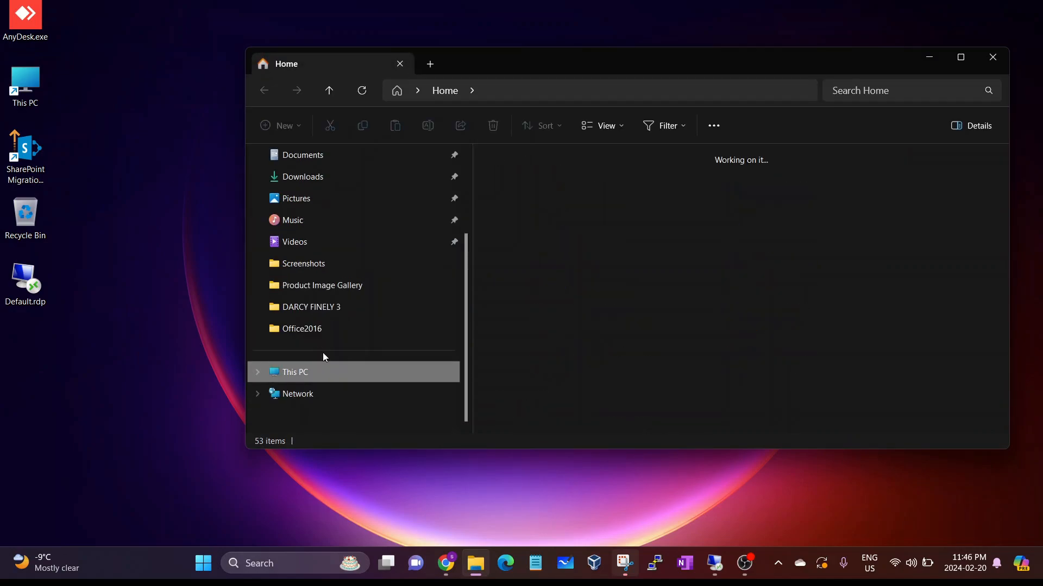
left_click_drag(578, 229, 571, 175)
left_click(568, 250)
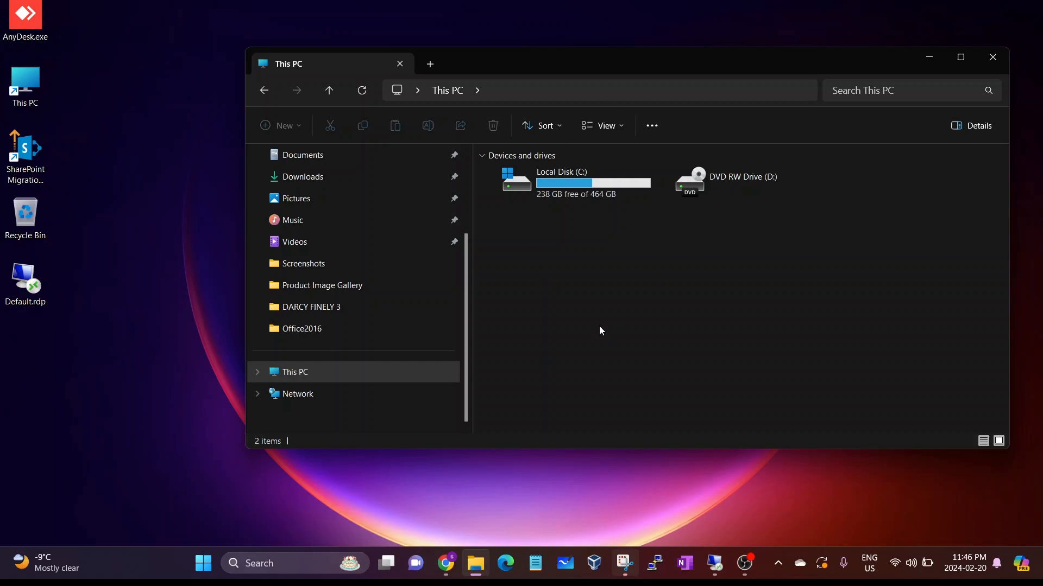
left_click(582, 195)
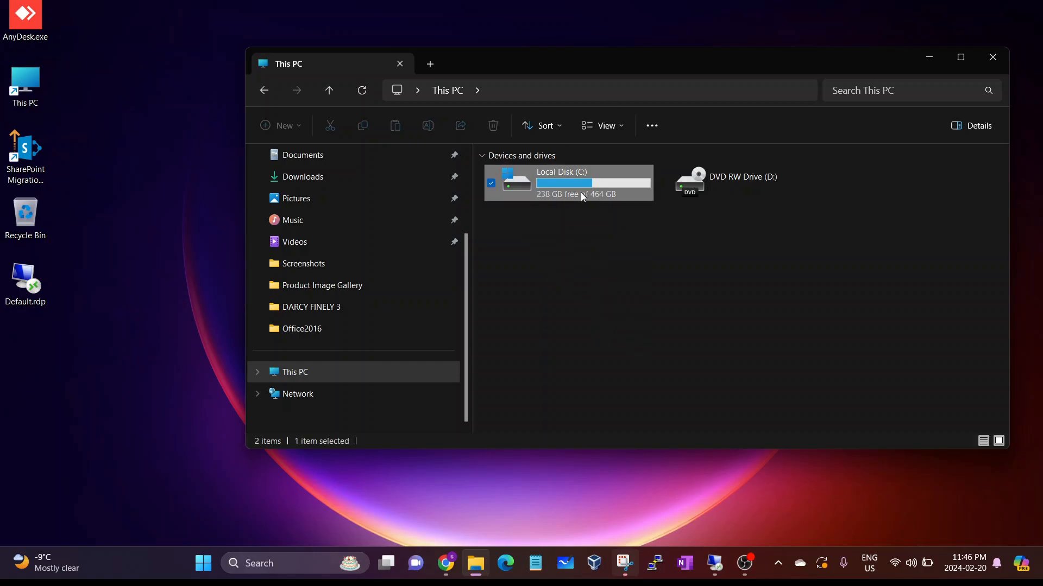
double_click(581, 194)
key("alt+Left")
left_click(921, 65)
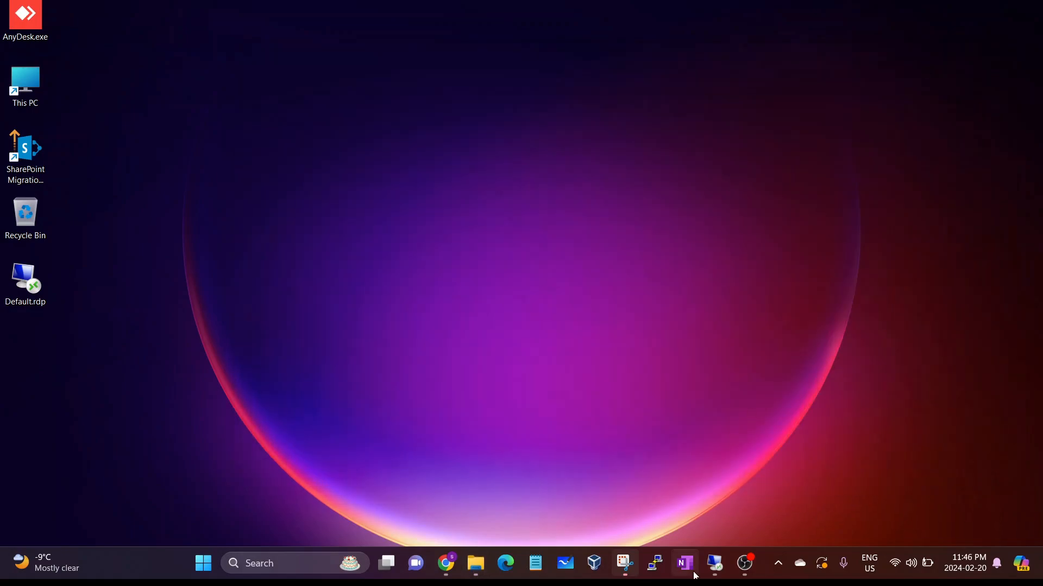
Switch back to the Azure portal in Chrome and go to its home page
left_click(451, 564)
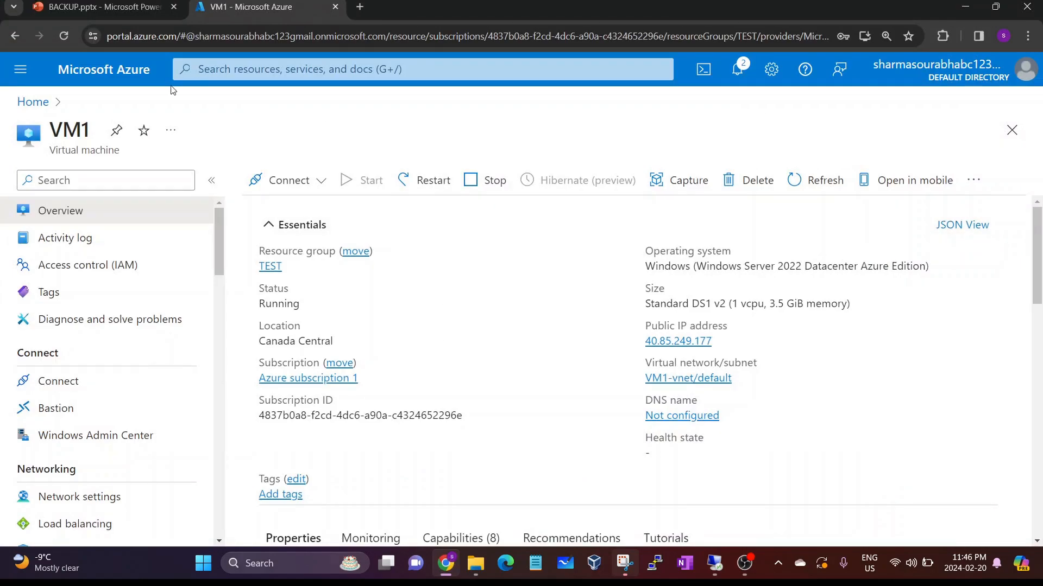
left_click(46, 106)
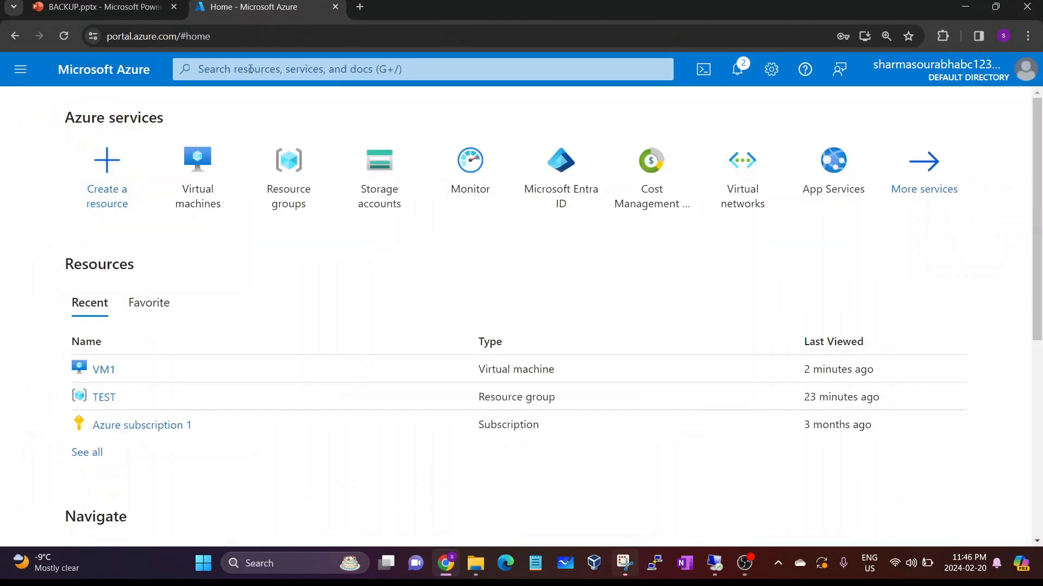
left_click(251, 69)
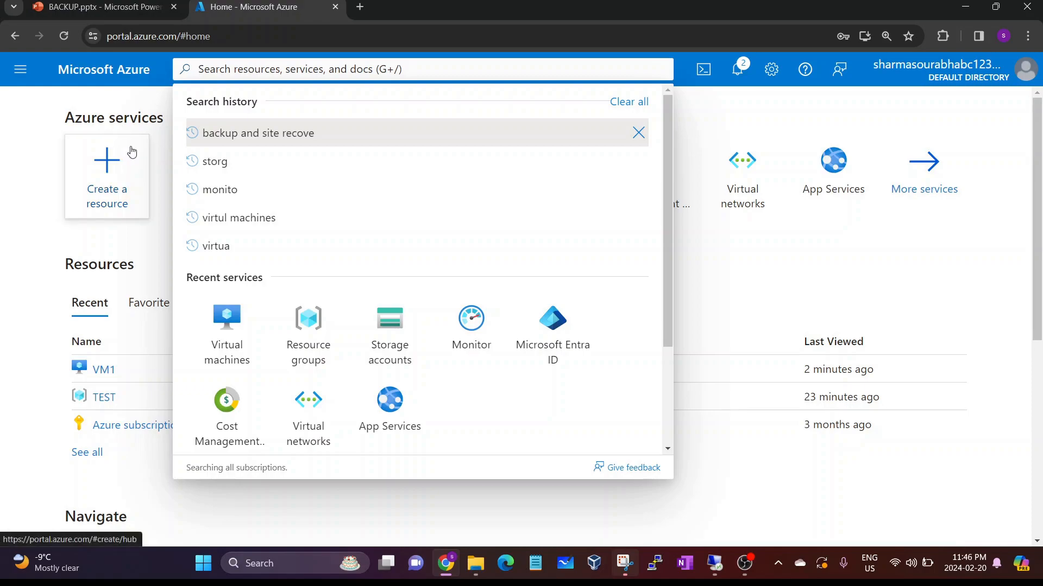
type("ba")
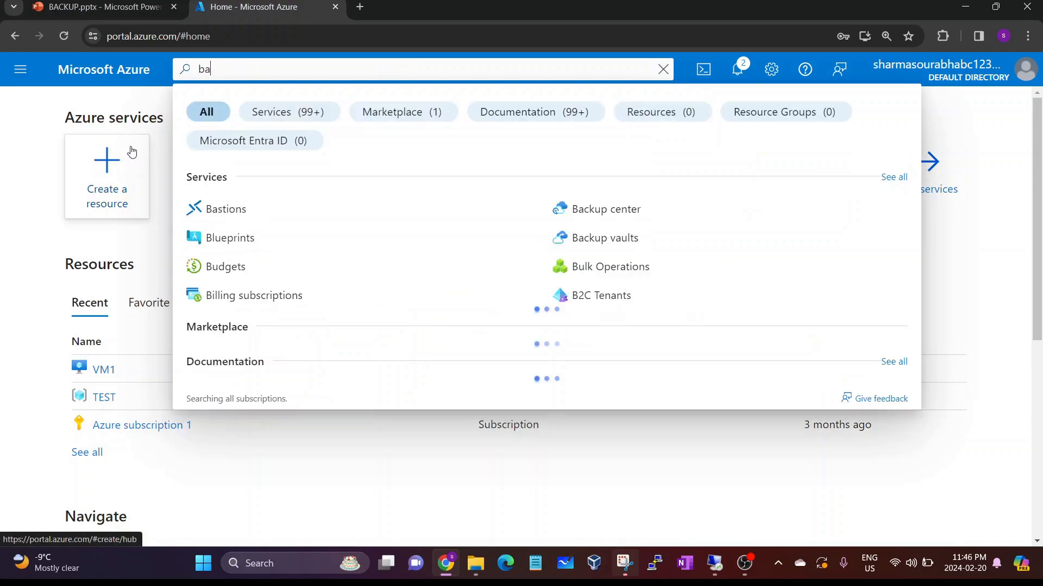
type("ckup and")
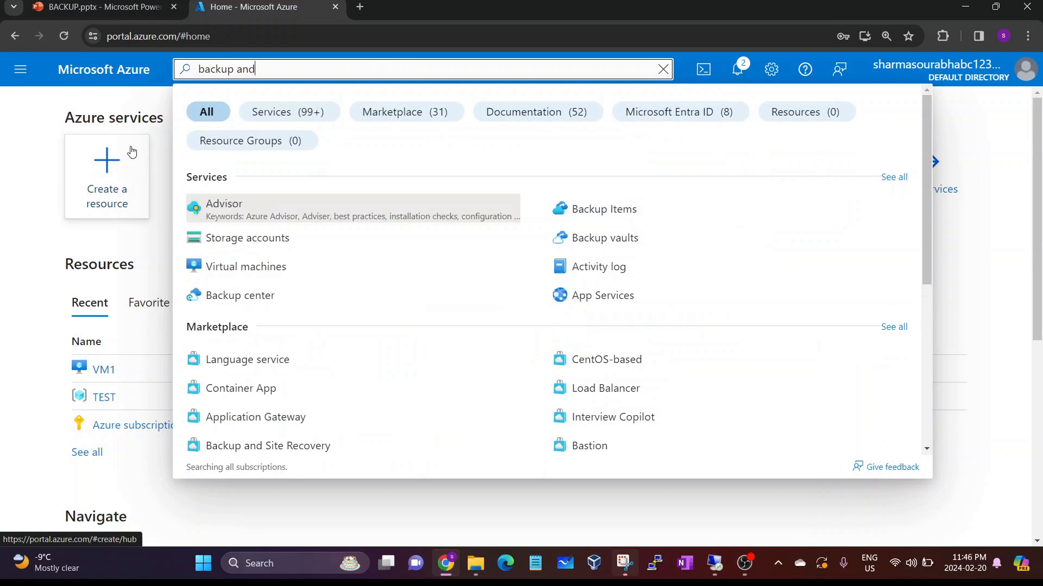
type(" site recover")
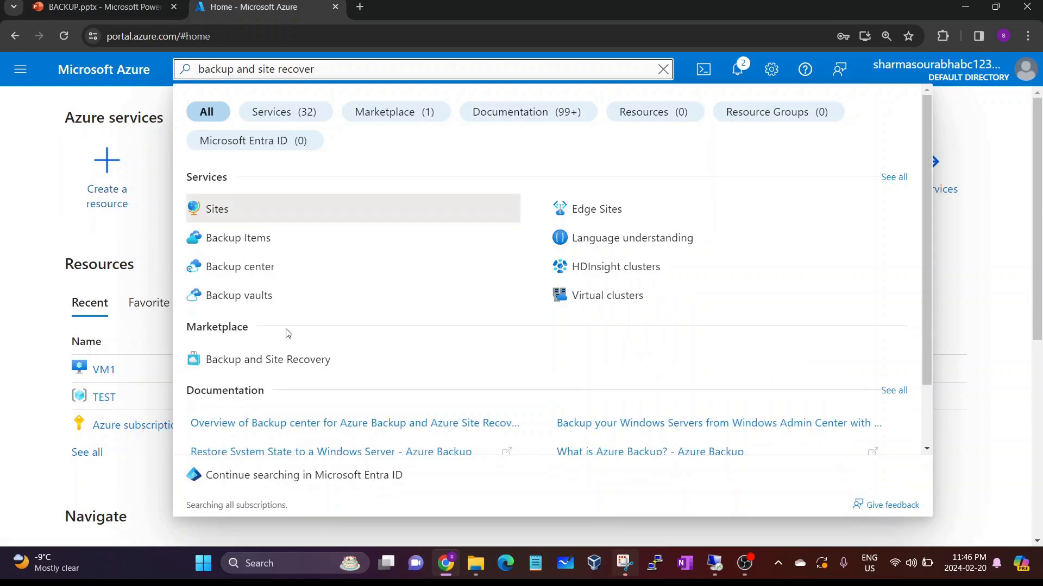
type("y")
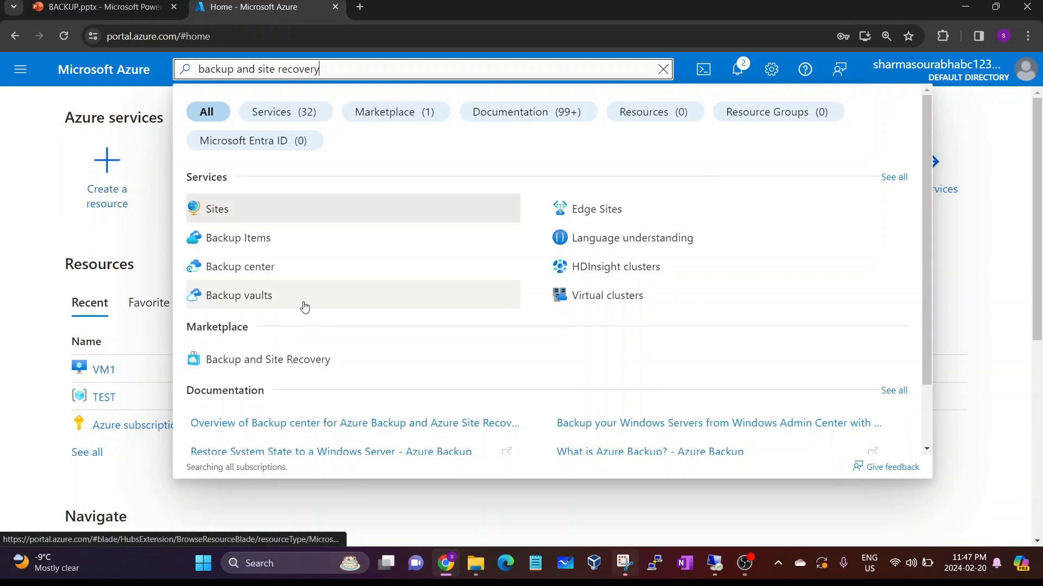
key("Escape")
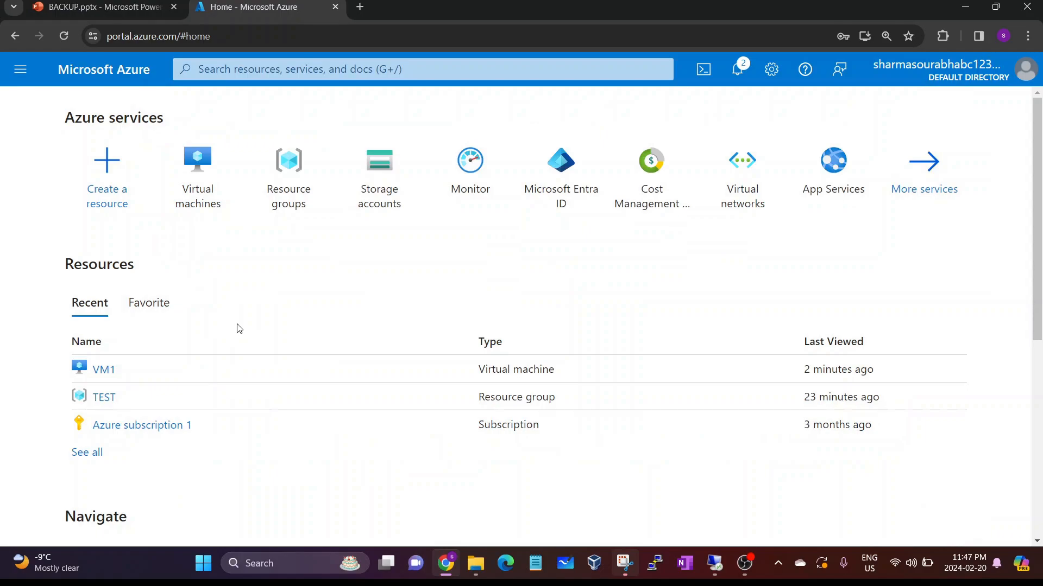
Search the portal for "backup and site recovery" and open the Backup and Site Recovery marketplace offering
left_click(317, 70)
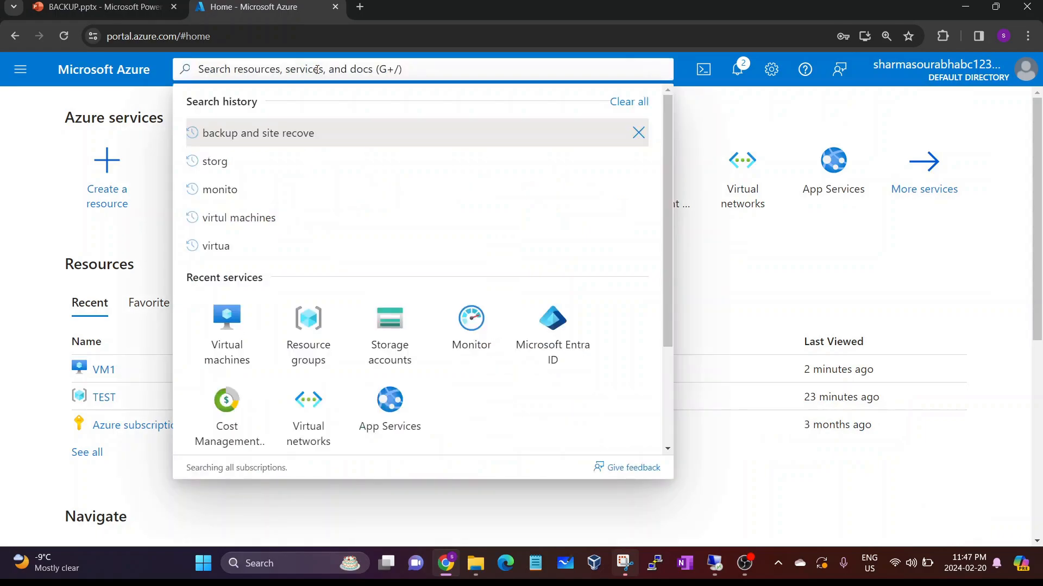
type("backup and")
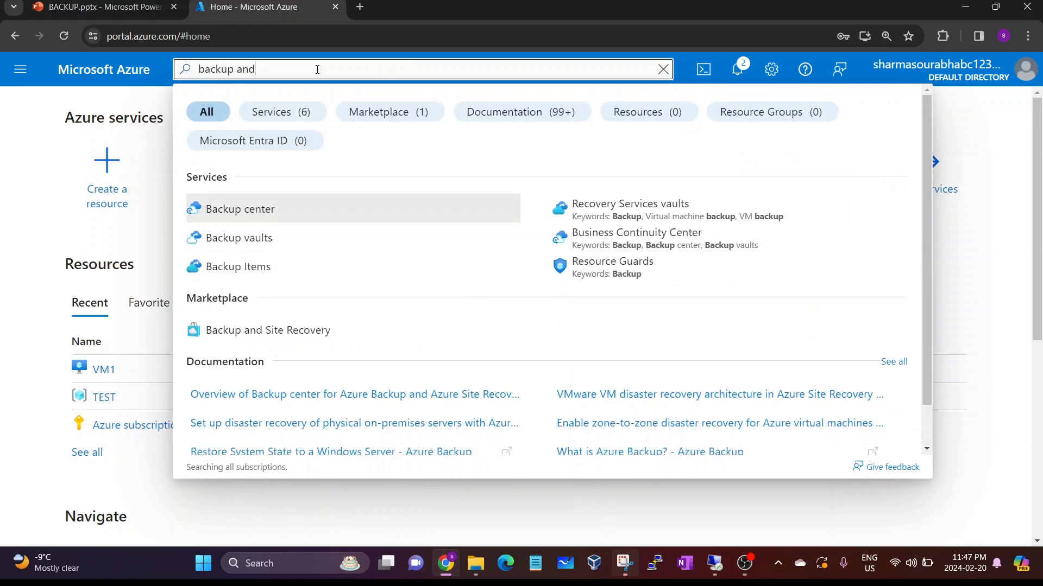
type(" site recovery")
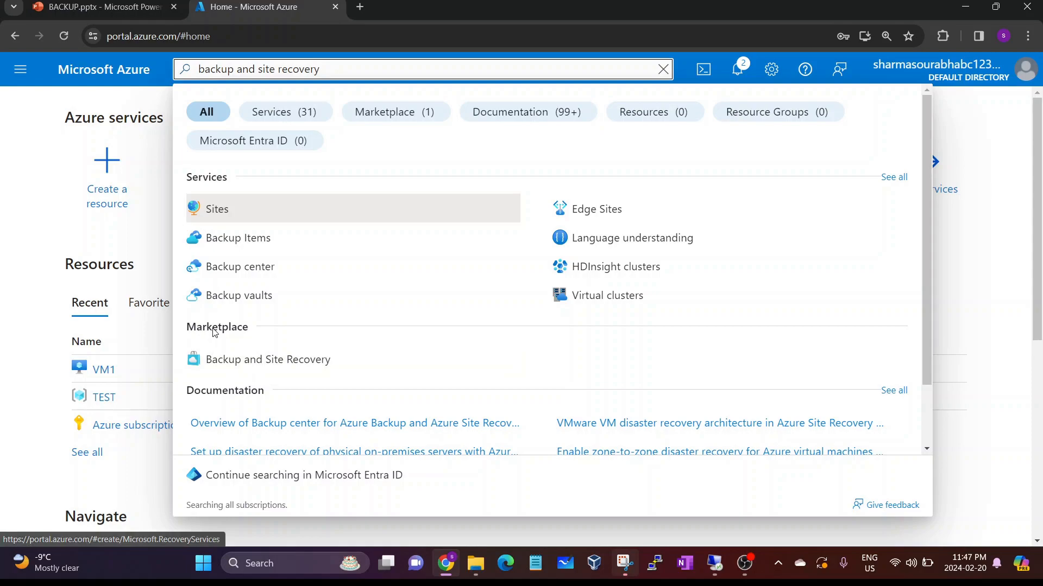
left_click(228, 361)
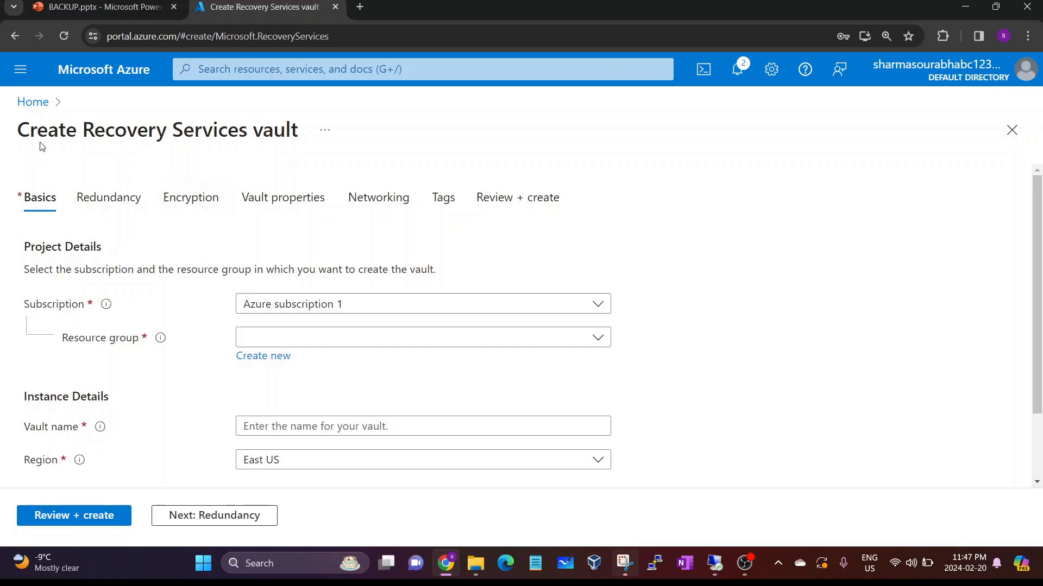
Choose TEST as the resource group for the new Recovery Services vault
left_click_drag(21, 131, 207, 125)
left_click(207, 126)
scroll(206, 282, "down", 1)
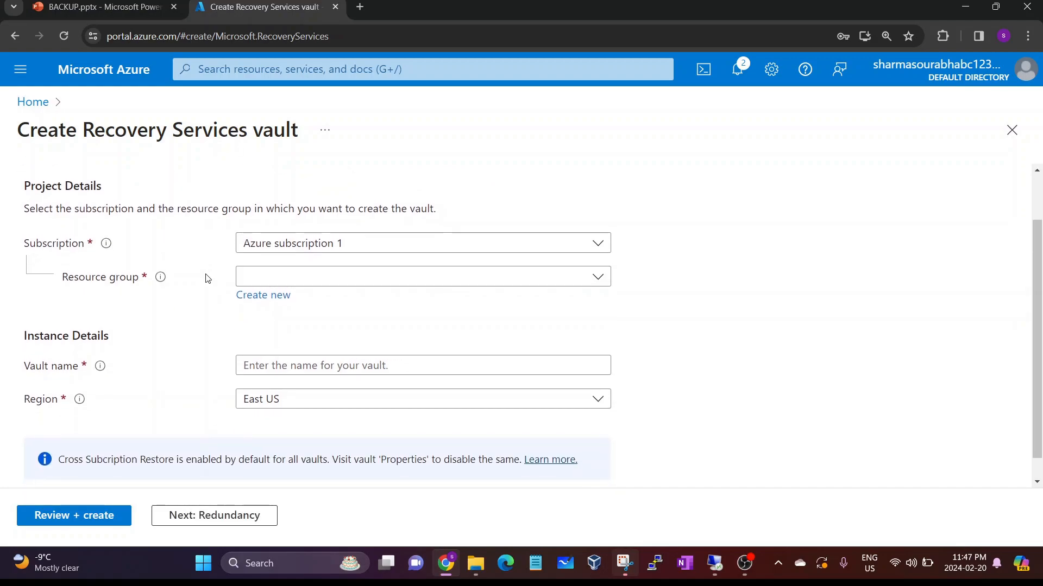
left_click(273, 282)
left_click(271, 363)
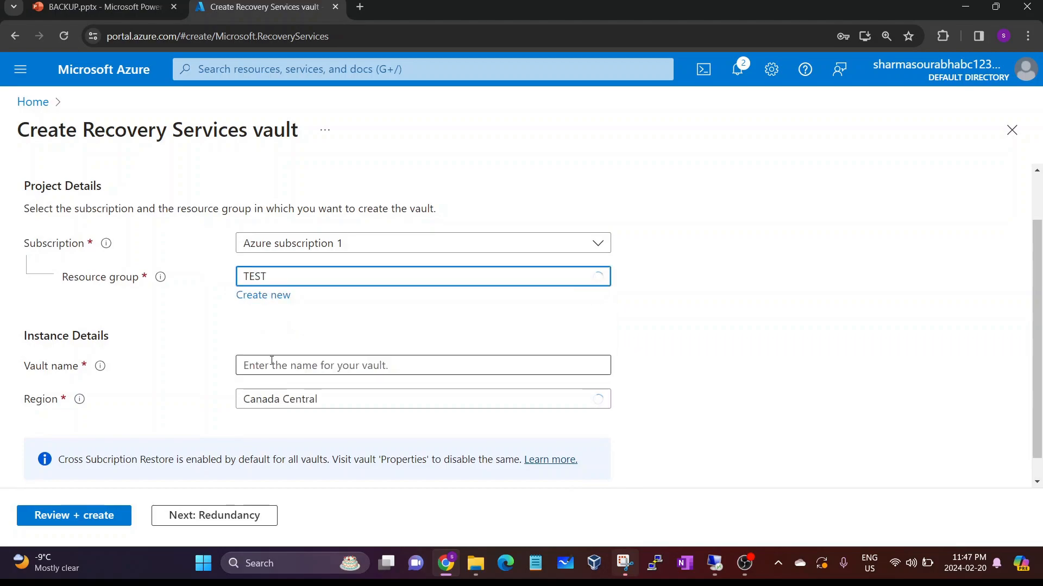
Name the vault VAULT592 and keep Canada Central as its region after checking the available regions
scroll(172, 374, "down", 1)
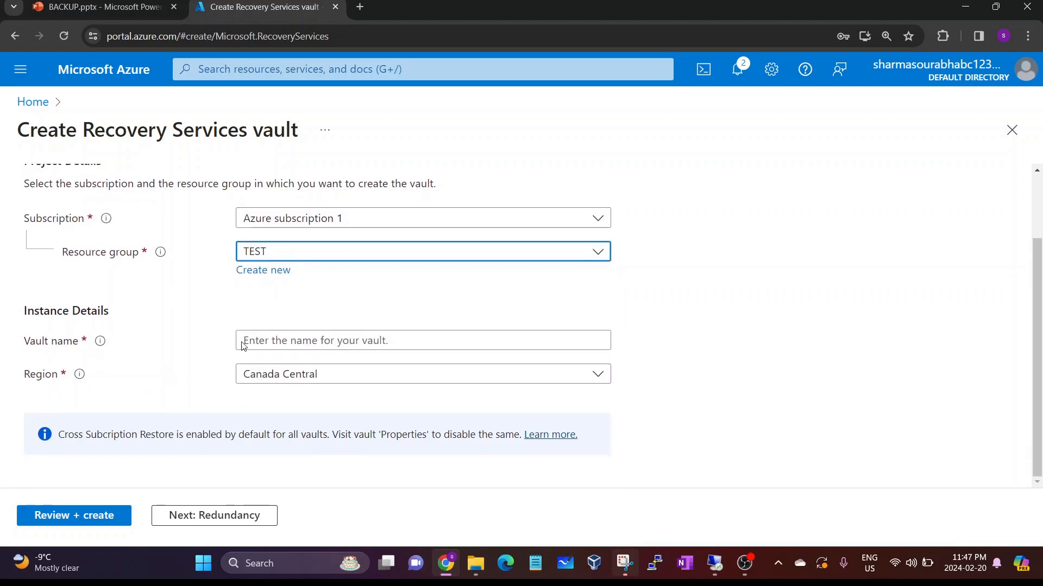
left_click(287, 336)
type("VALU")
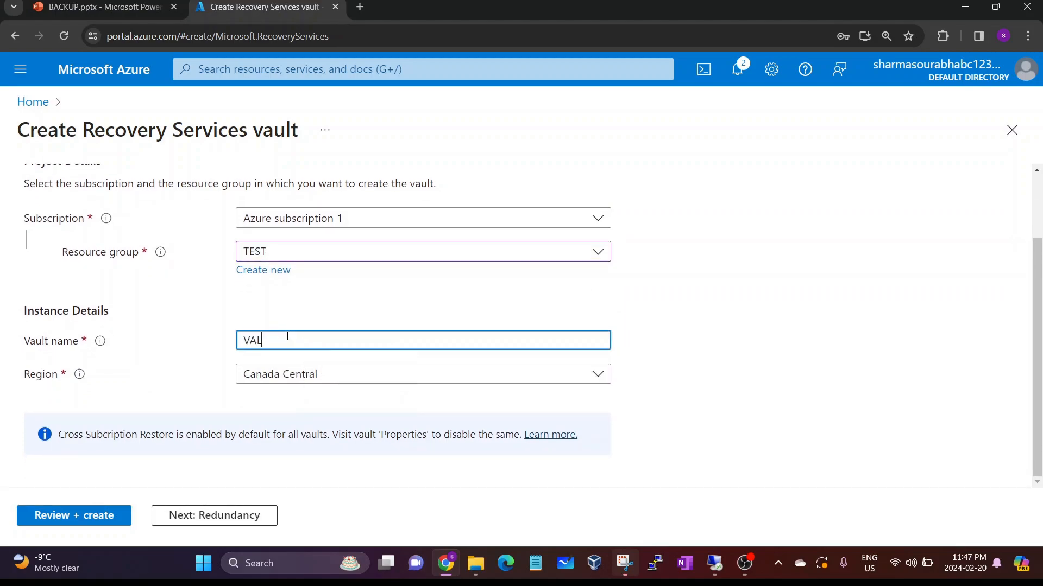
key("BackSpace")
key("BackSpace")
type("ULT592")
left_click(305, 380)
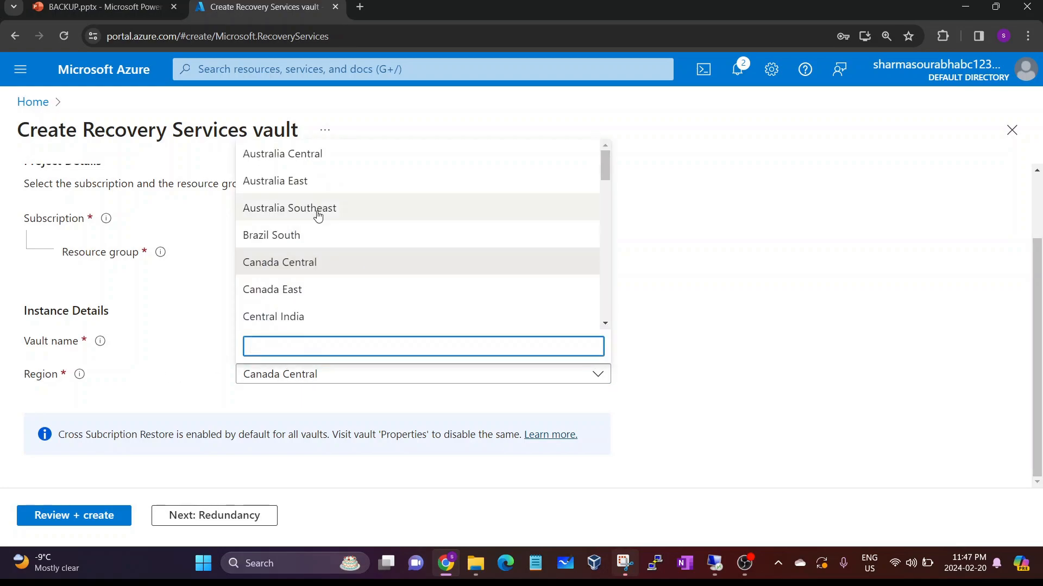
left_click(168, 391)
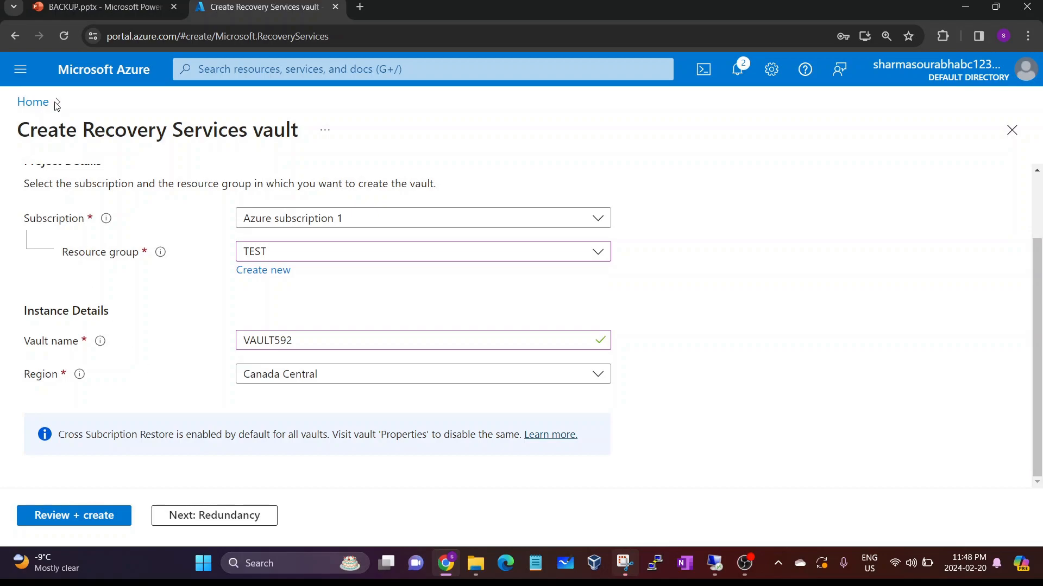
Set the new vault's backup storage redundancy to Locally-redundant
left_click_drag(79, 126, 204, 134)
left_click(200, 134)
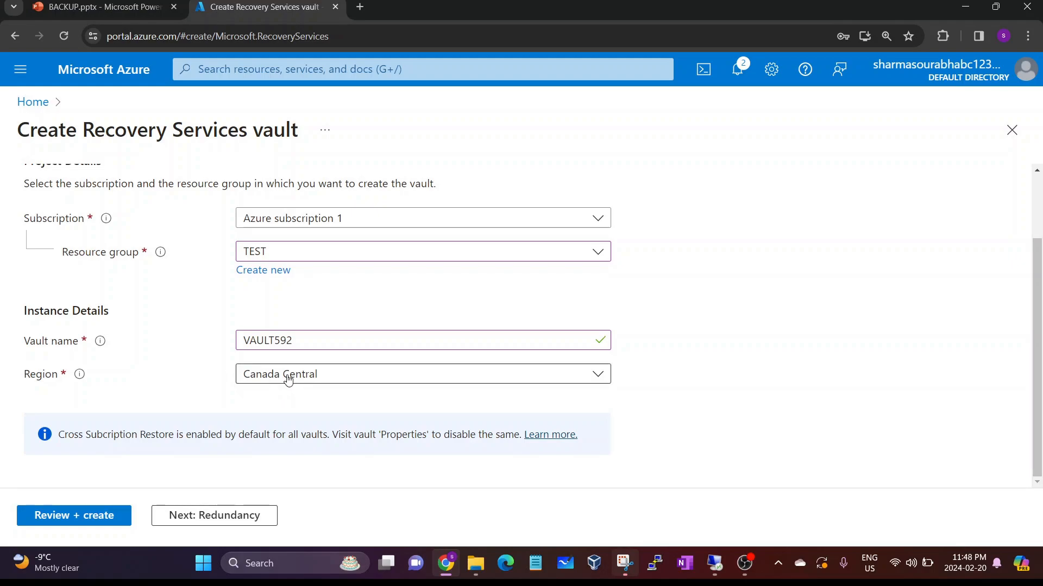
left_click(173, 518)
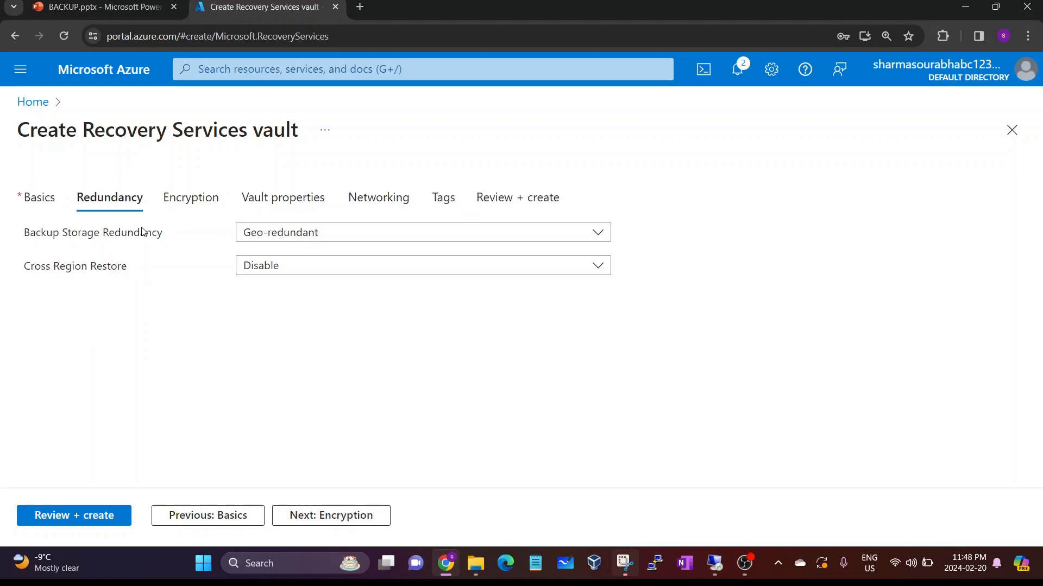
left_click(284, 239)
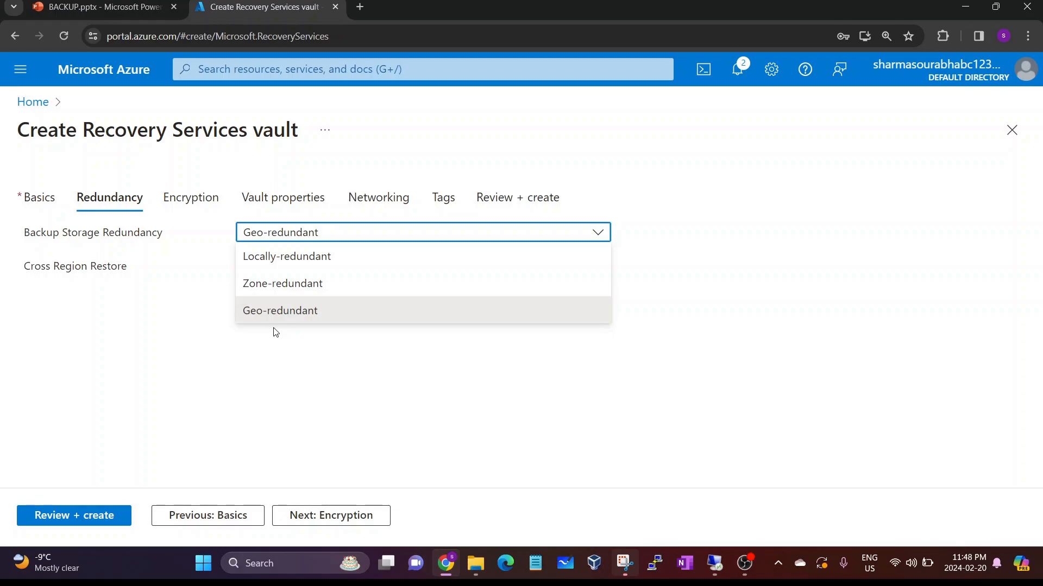
left_click(298, 265)
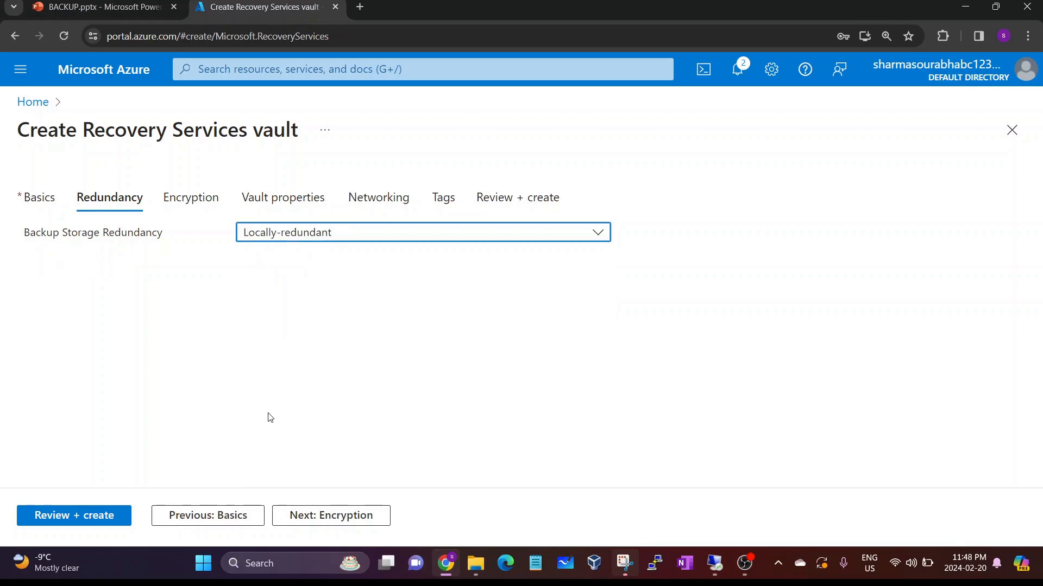
Keep the default encryption, vault properties, networking and tags settings, and create the vault
left_click(306, 523)
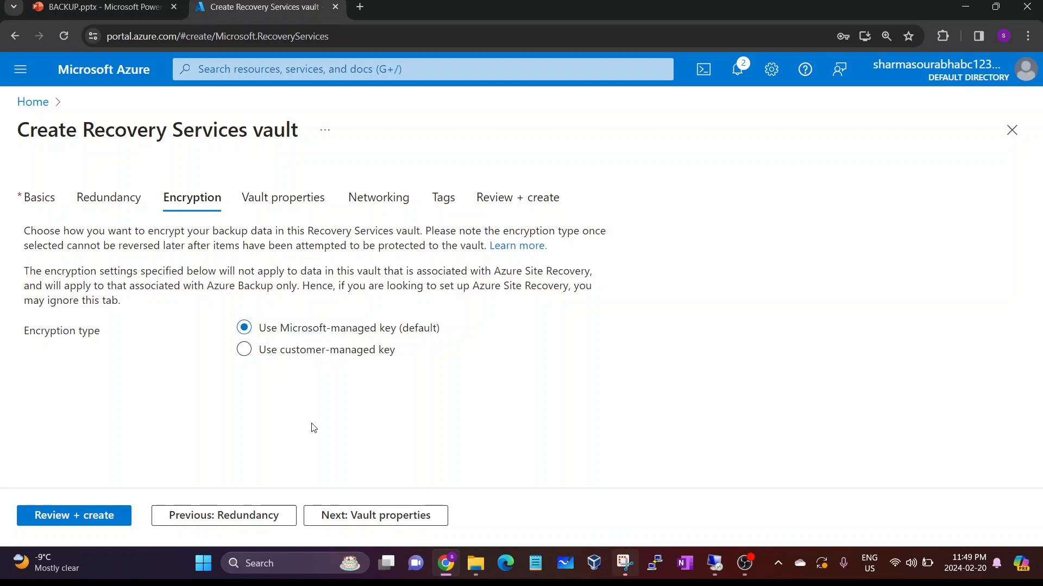
left_click(350, 523)
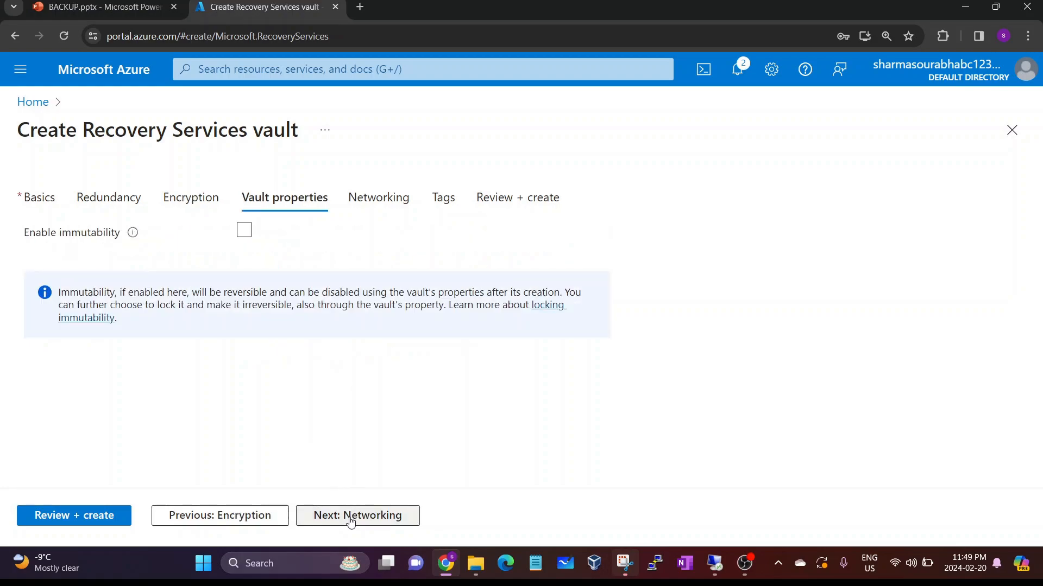
left_click(351, 522)
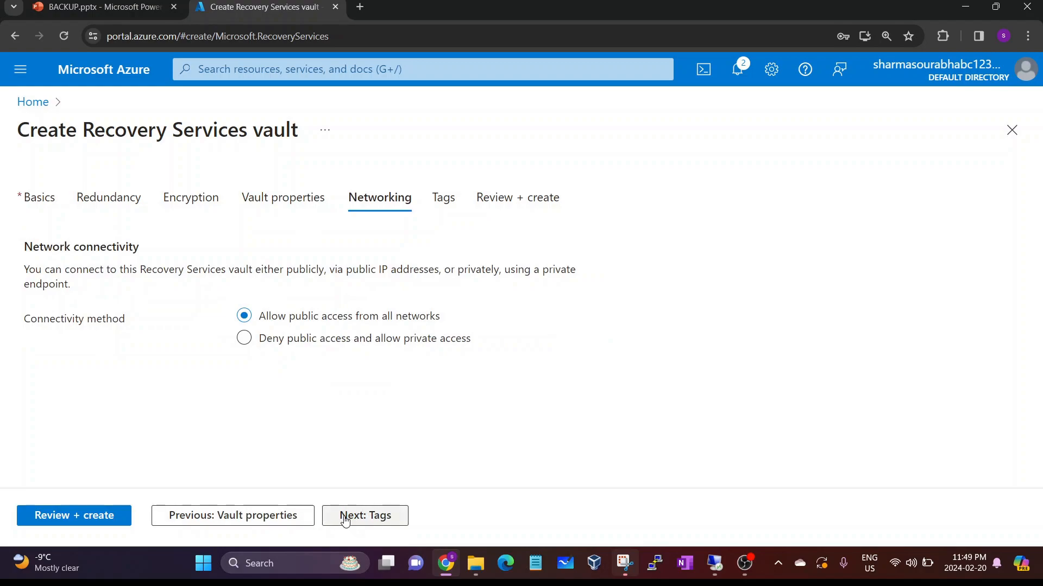
left_click(351, 523)
left_click(77, 524)
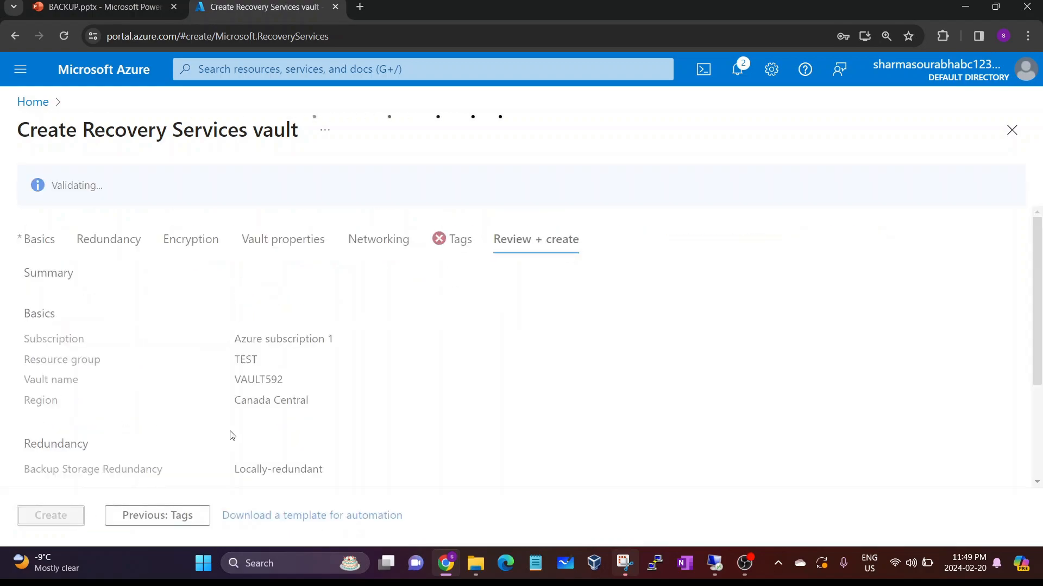
left_click(42, 517)
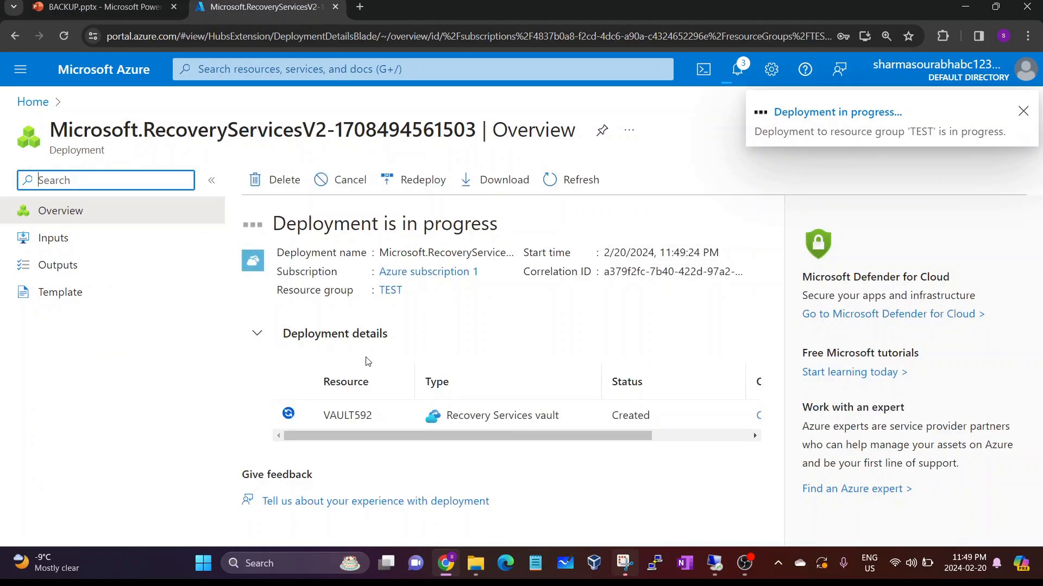
left_click_drag(443, 434, 373, 415)
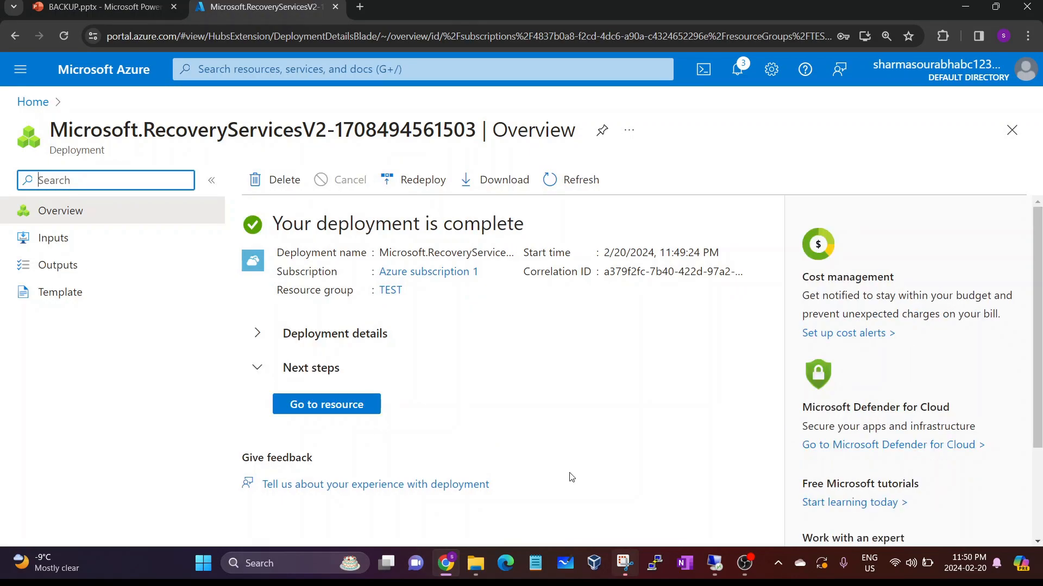
Open the deployed VAULT592 resource and go to the agent and credentials downloads in its properties
left_click(306, 413)
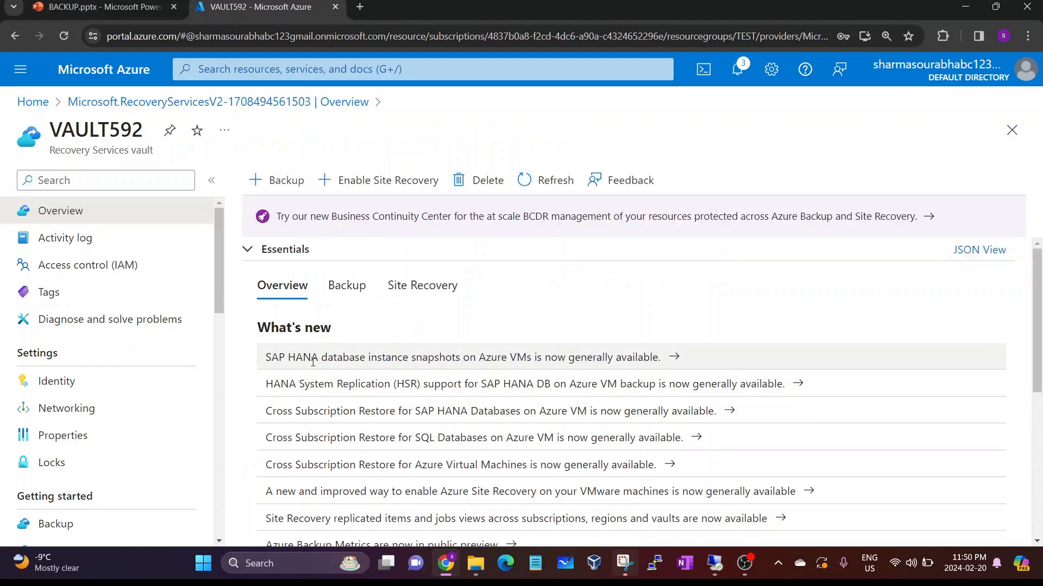
scroll(110, 326, "down", 1)
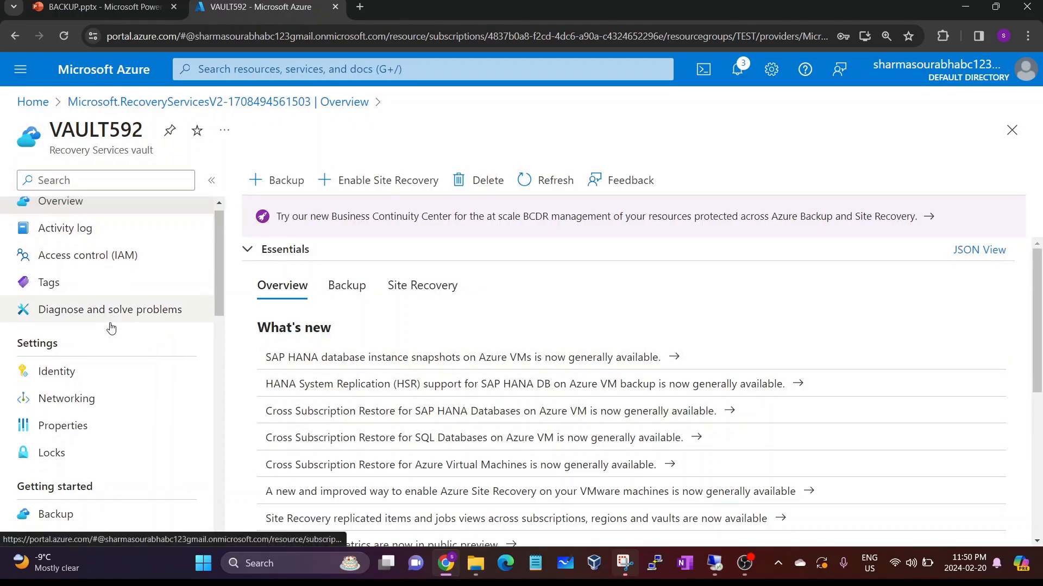
left_click(64, 360)
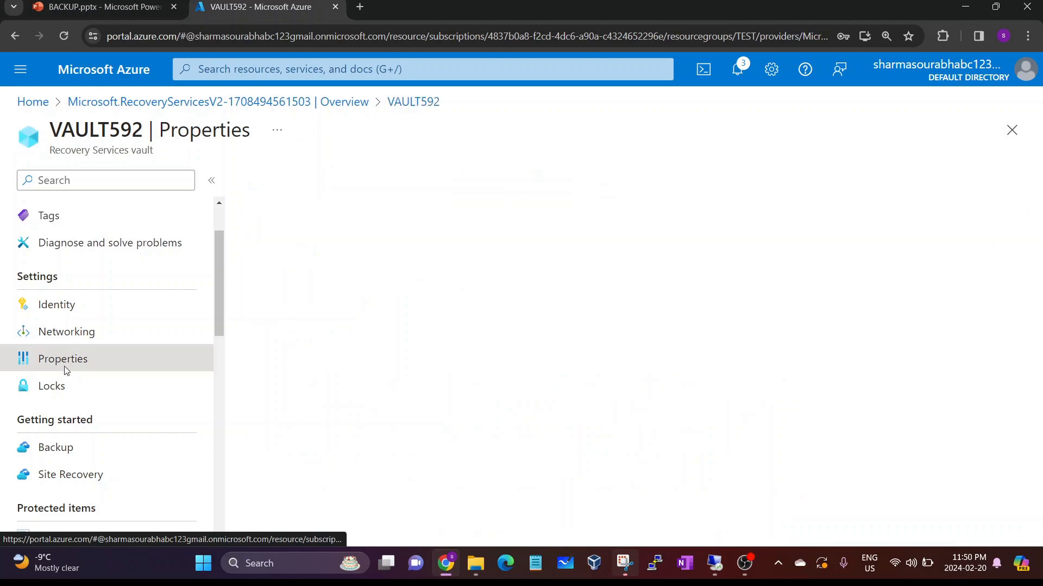
scroll(335, 391, "down", 6)
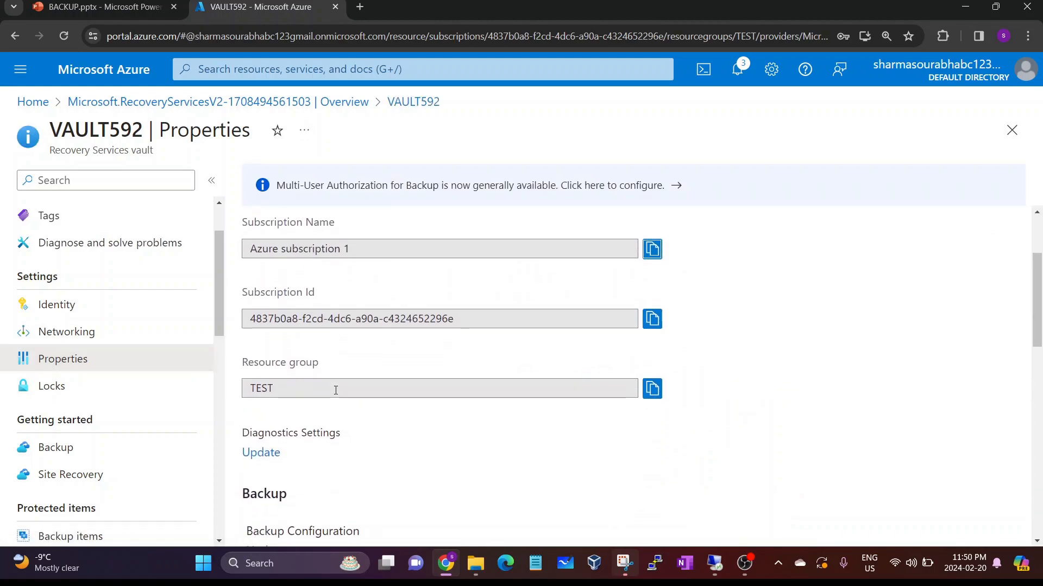
scroll(336, 395, "down", 4)
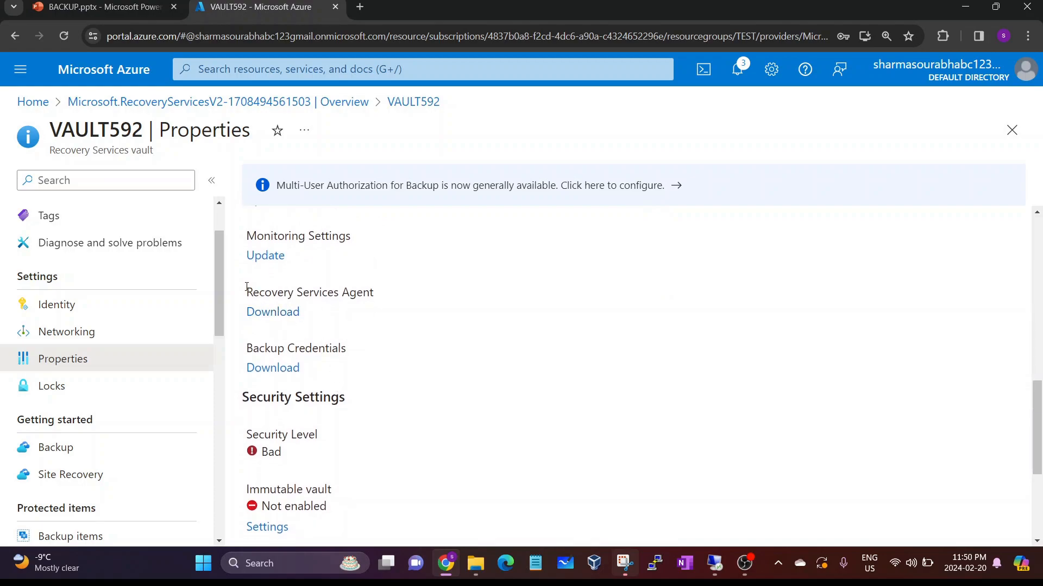
Download the Recovery Services Agent installer and check it in the recent download history
left_click_drag(247, 292, 372, 295)
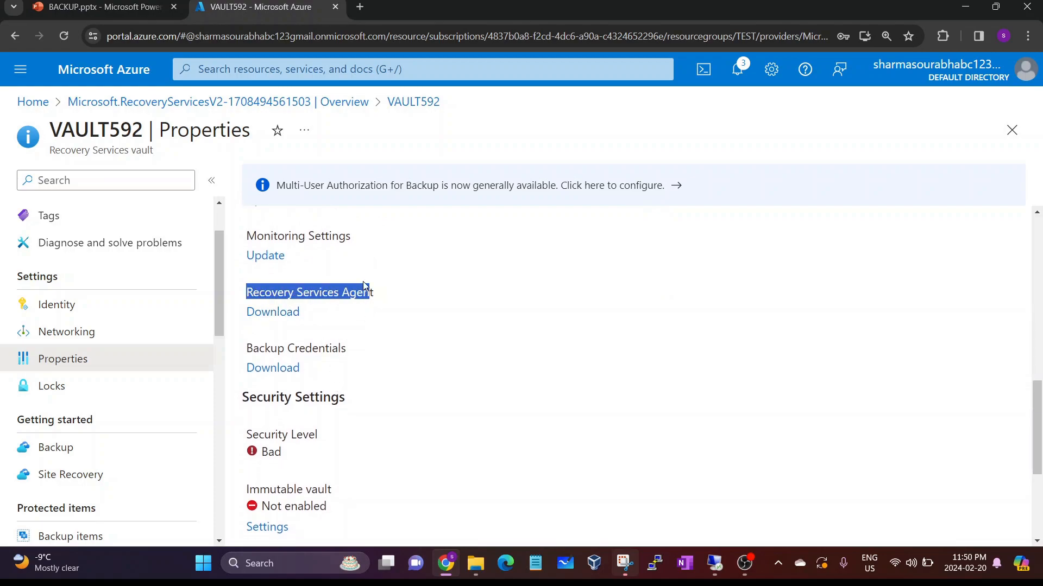
left_click(366, 290)
left_click(292, 318)
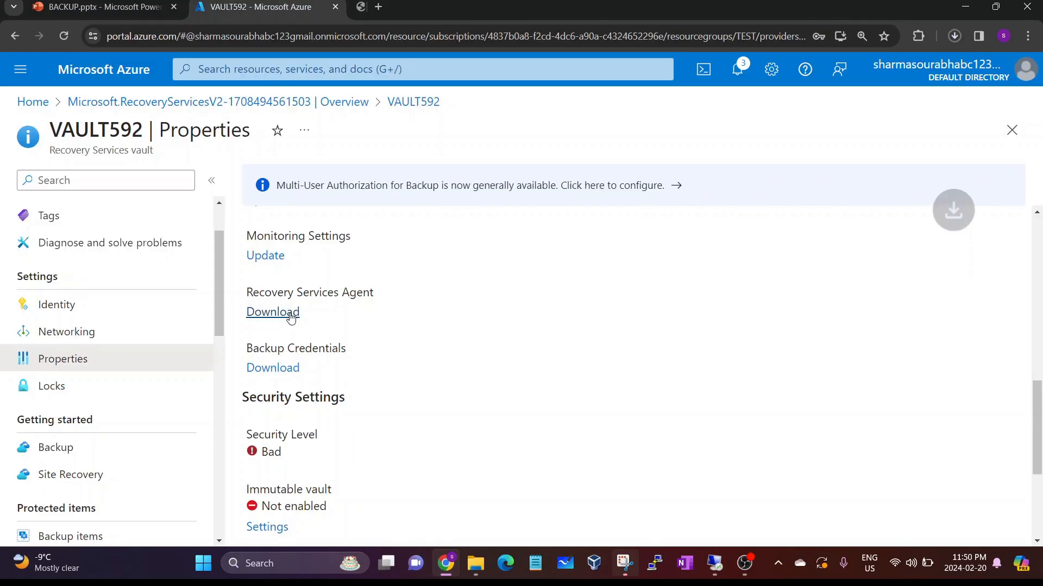
left_click(949, 41)
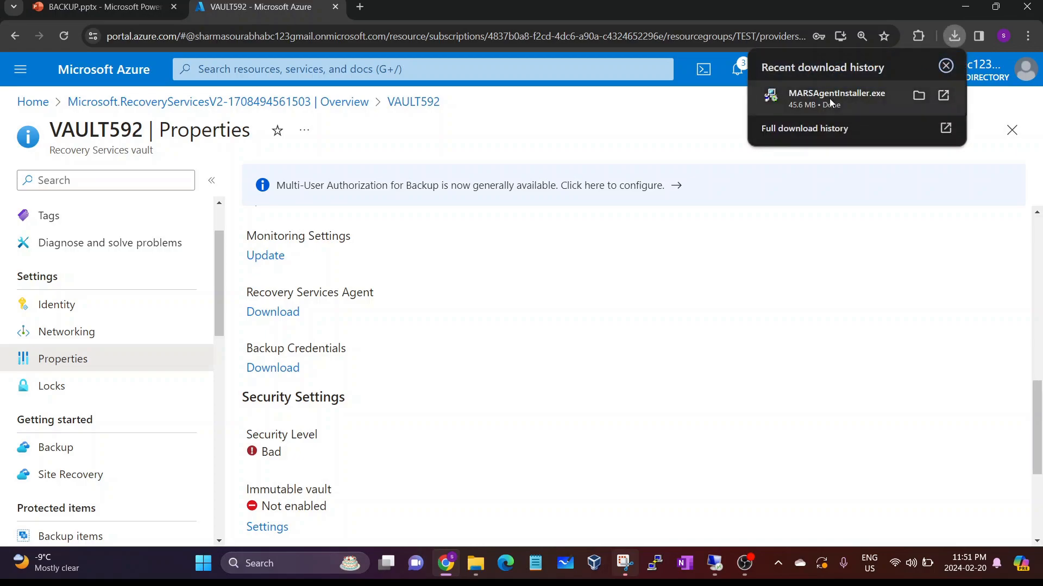
left_click(581, 142)
Download the vault credentials file for the Primary Region, declaring that the latest Recovery Services Agent is already in use
scroll(369, 319, "down", 1)
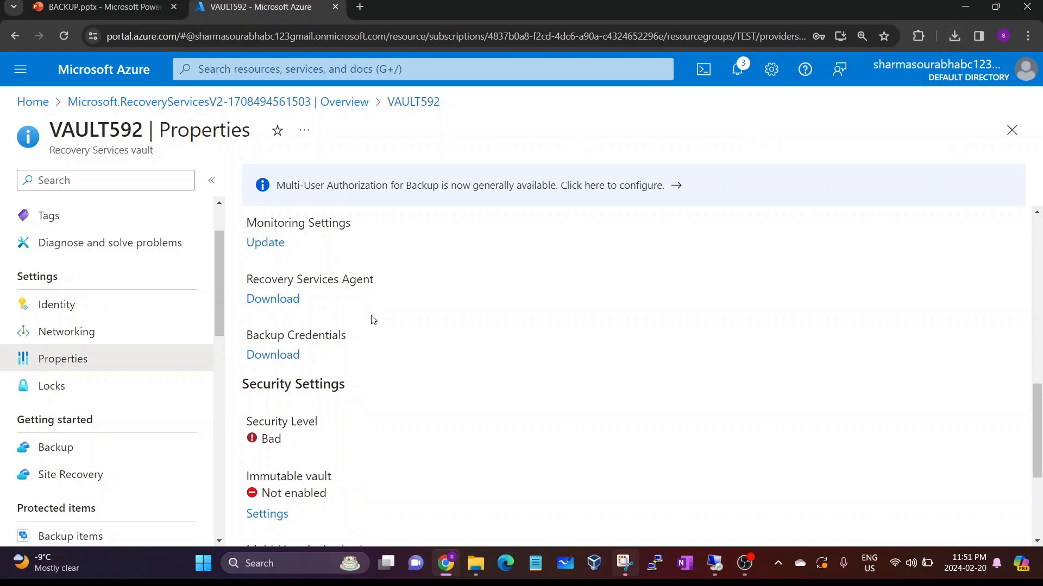
left_click_drag(248, 309, 343, 310)
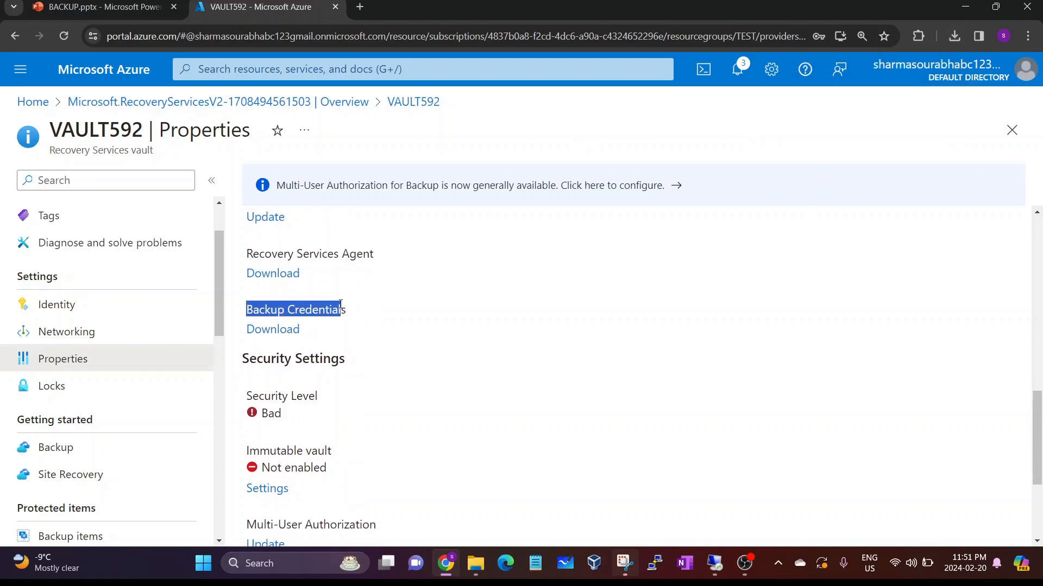
left_click(343, 312)
left_click(289, 331)
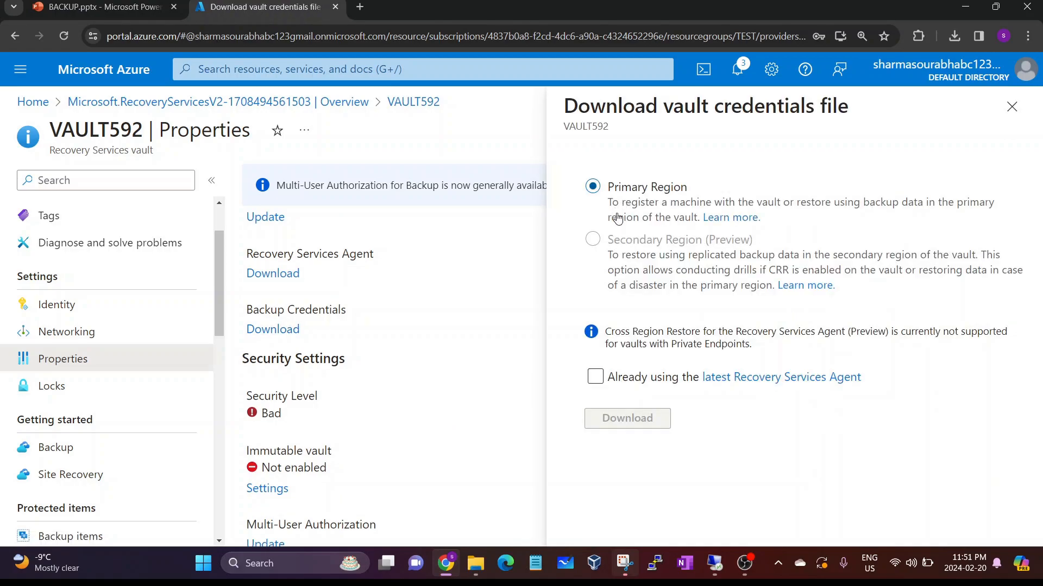
left_click(598, 377)
left_click(596, 378)
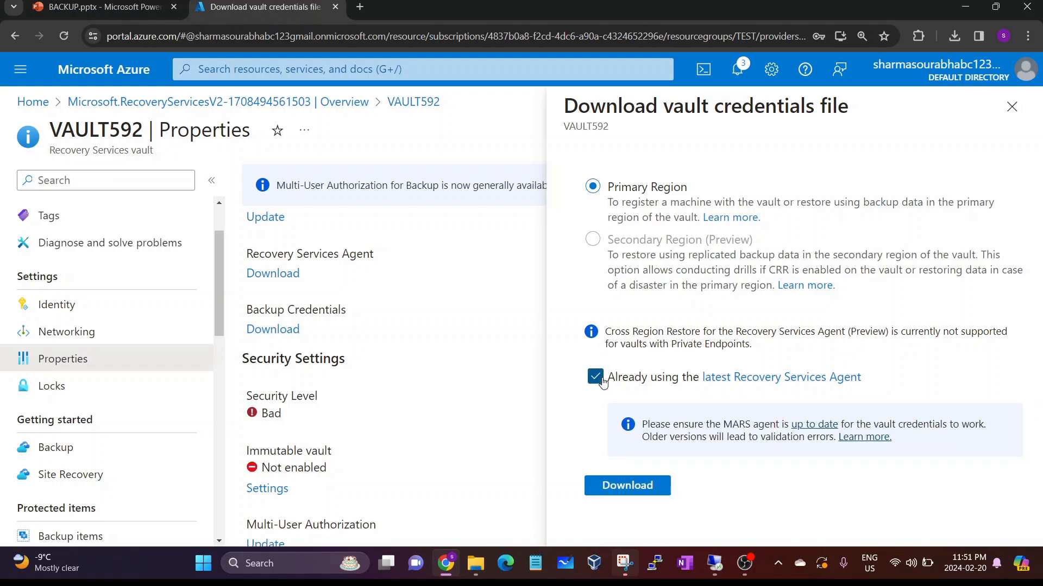
left_click(626, 486)
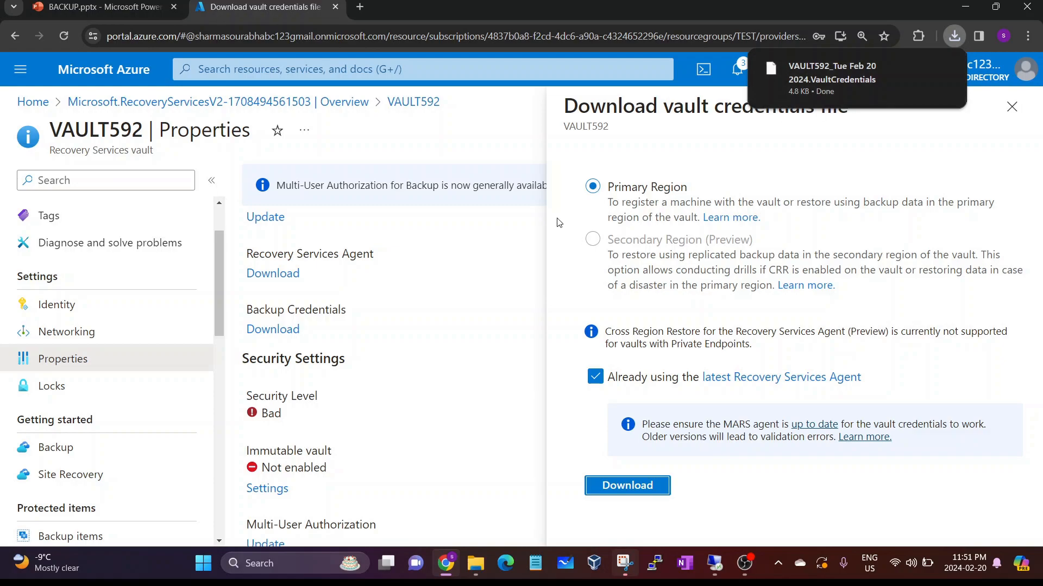
Copy VAULT592_Tue Feb 20 2024.VaultCredentials and MARSAgentInstaller.exe from the local Downloads folder in File Explorer
left_click(484, 566)
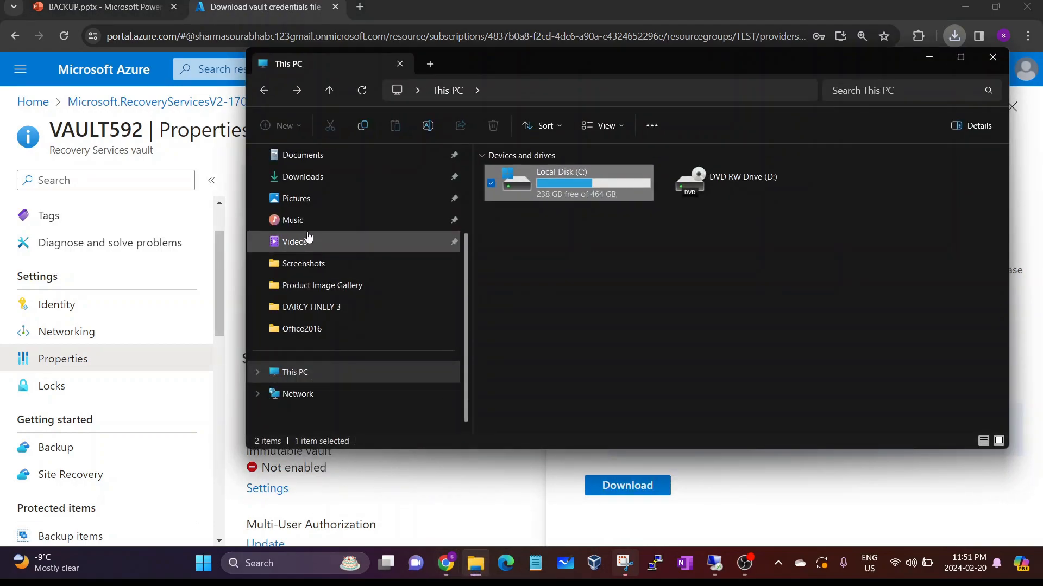
scroll(308, 237, "up", 2)
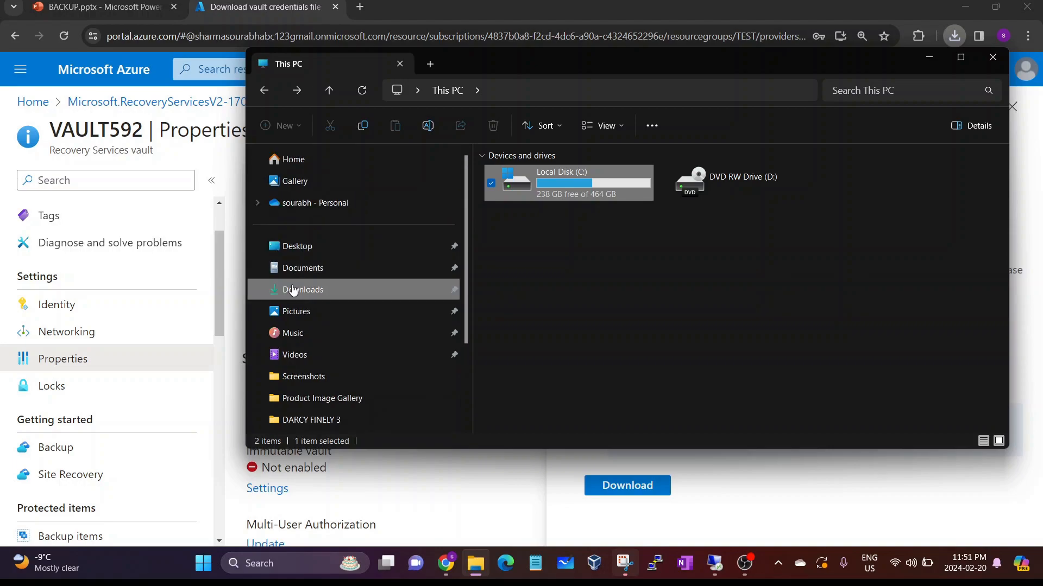
left_click(293, 290)
left_click(544, 194)
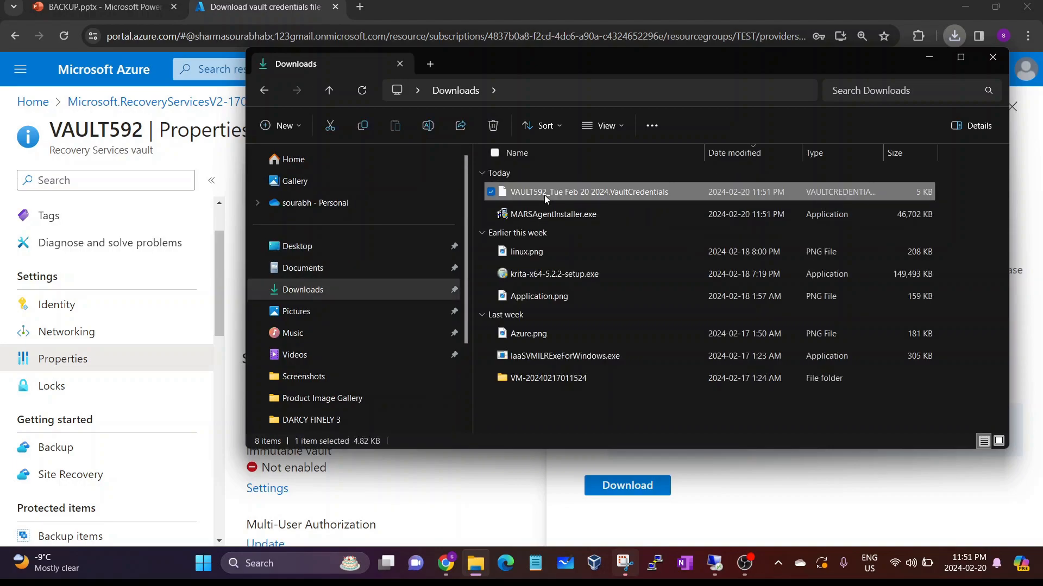
left_click(543, 215)
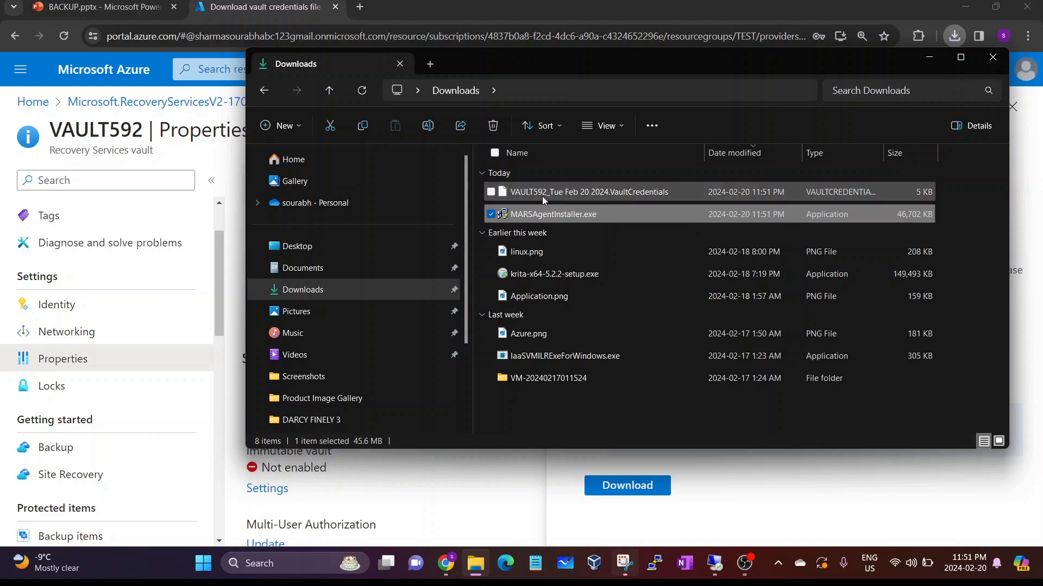
left_click(542, 196, "ctrl")
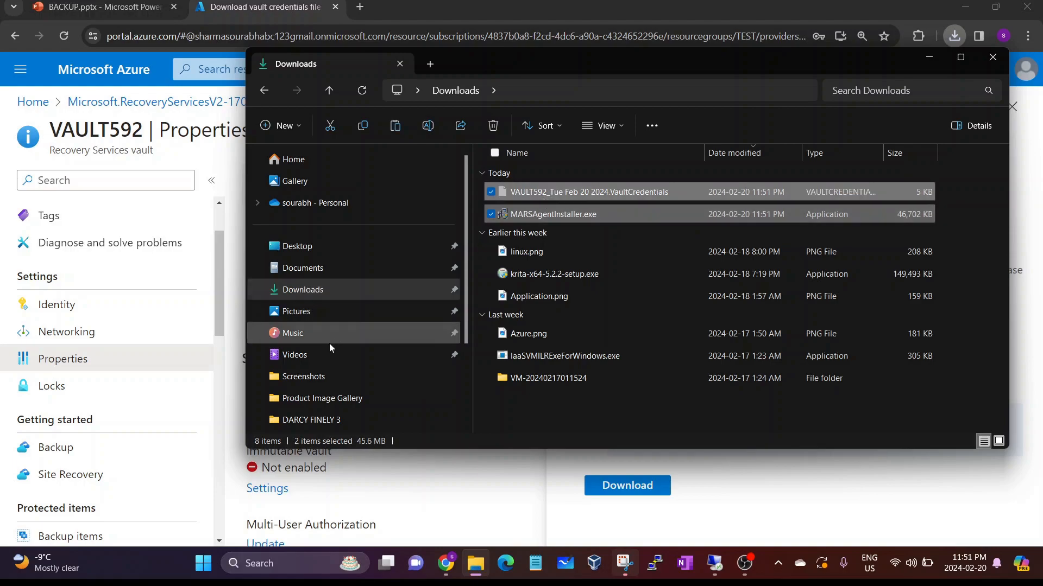
Paste the two copied files into the temp folder on Local Disk (C:) and close File Explorer
scroll(293, 407, "down", 2)
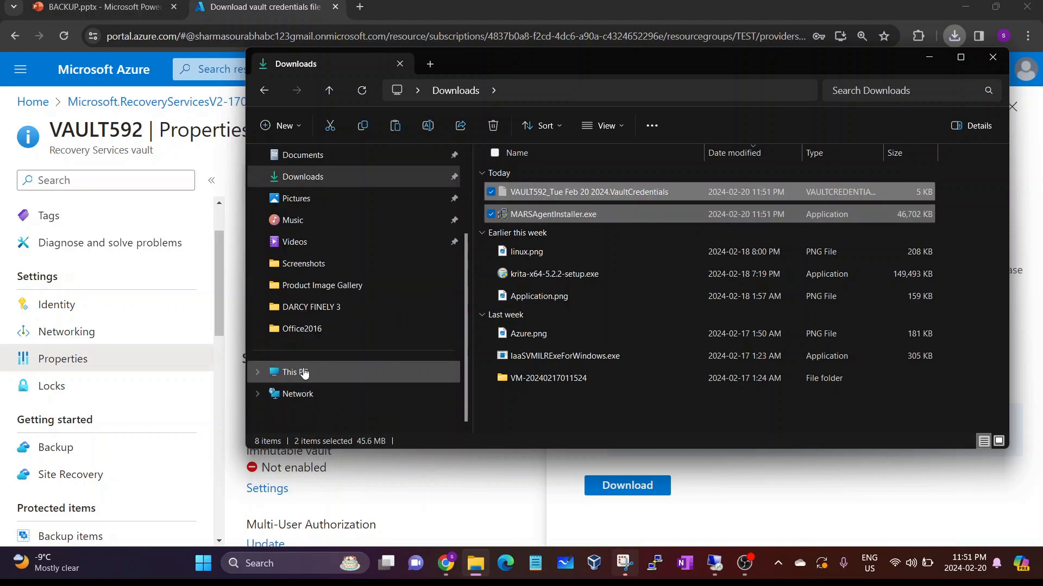
left_click(304, 373)
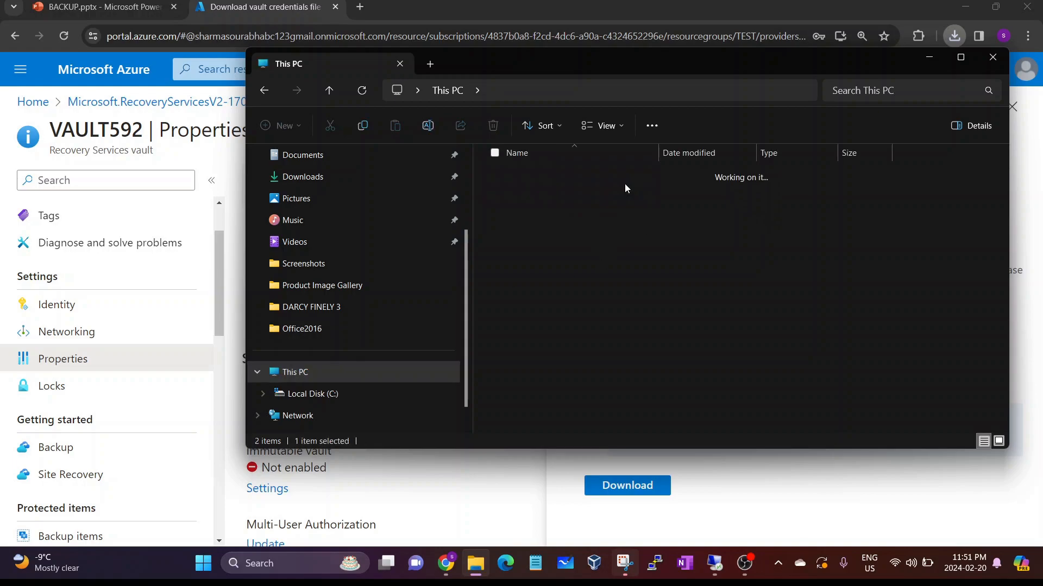
double_click(624, 183)
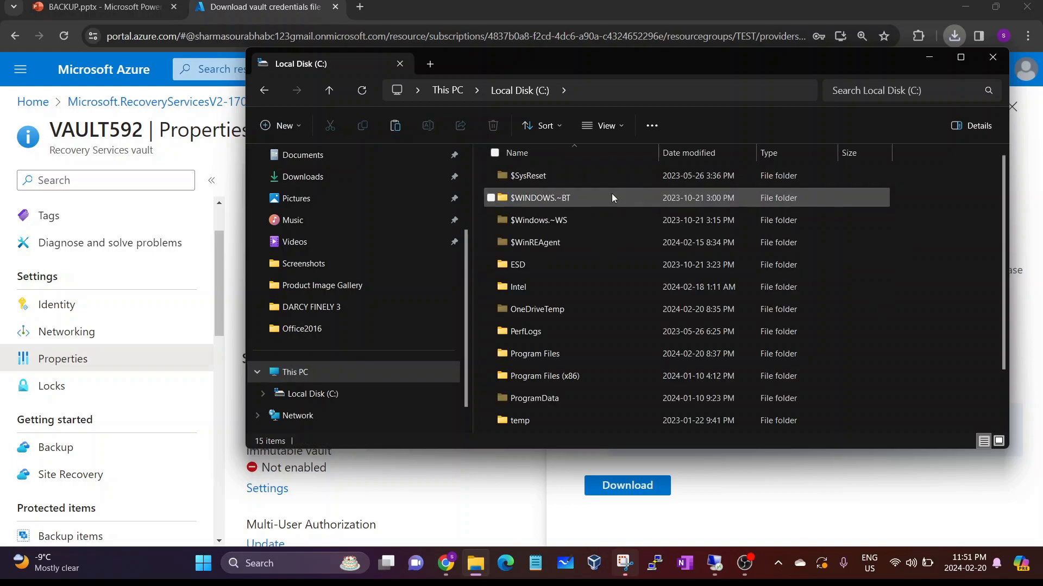
double_click(530, 419)
key("ctrl+v")
left_click(650, 320)
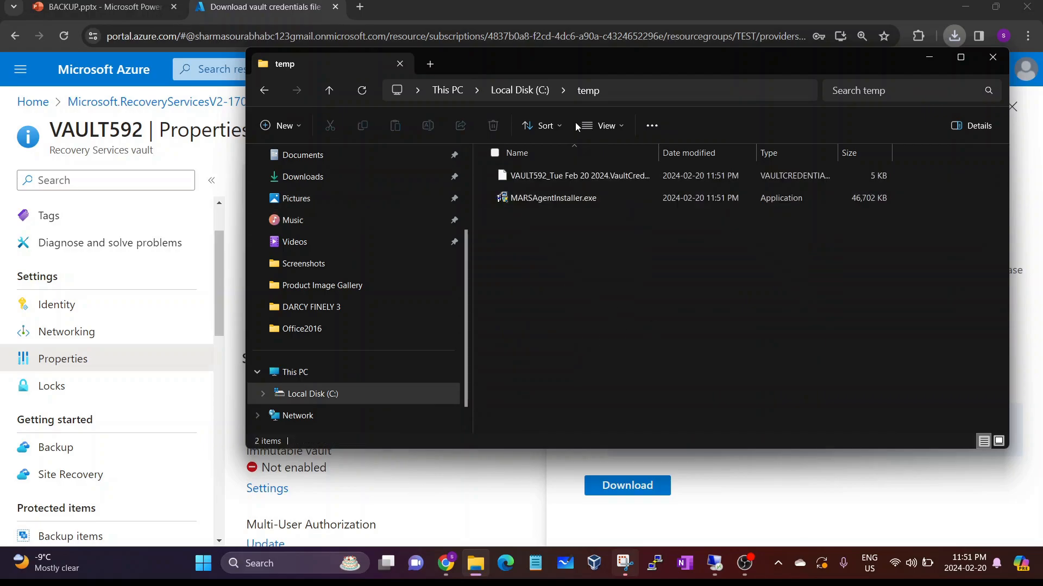
left_click(992, 57)
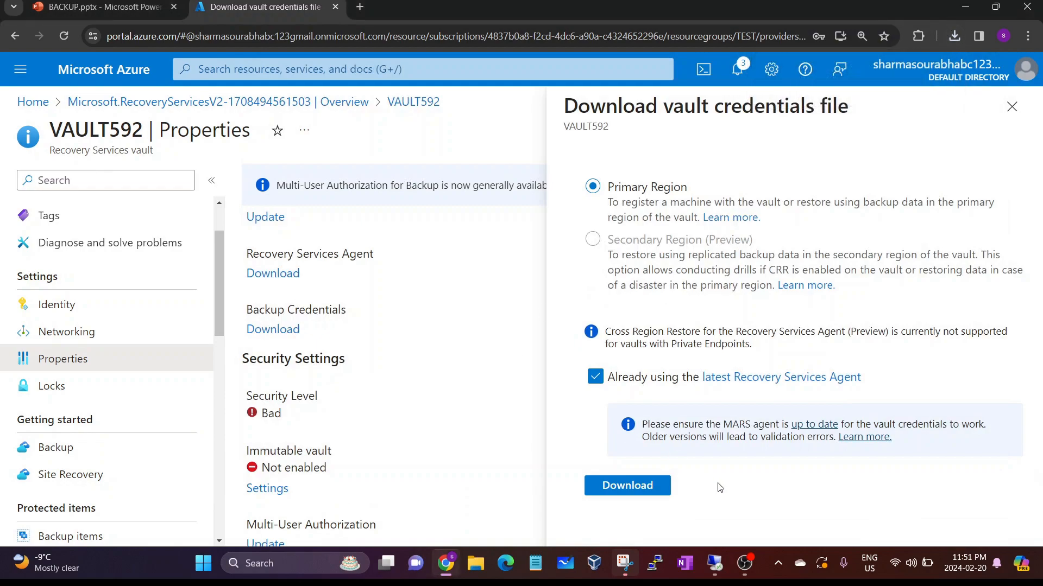
Switch to the remote desktop session and open the temp folder on the redirected drive C on DESKTOP-ROLM3KI
left_click(725, 555)
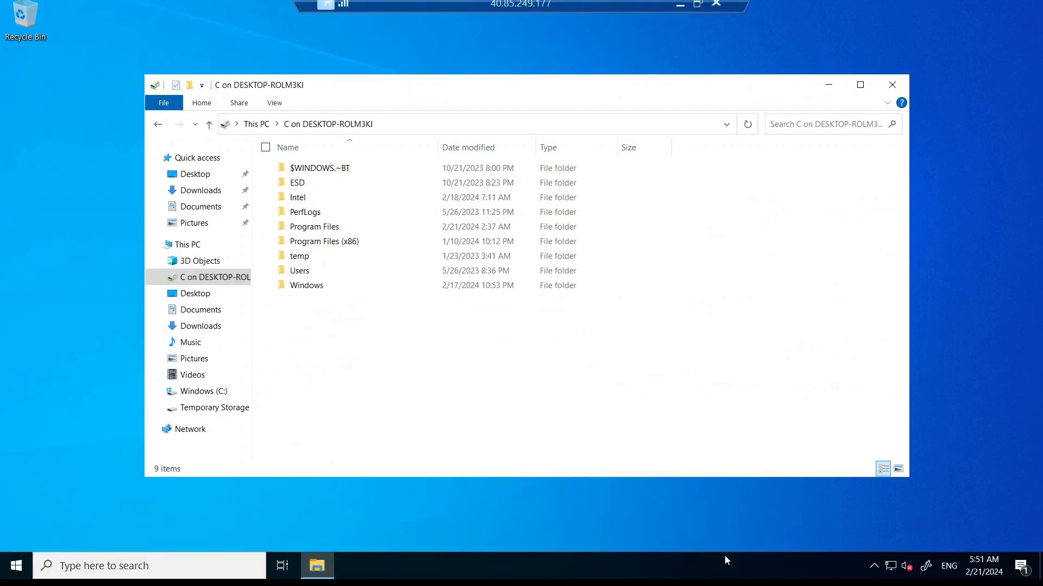
left_click(210, 249)
double_click(436, 331)
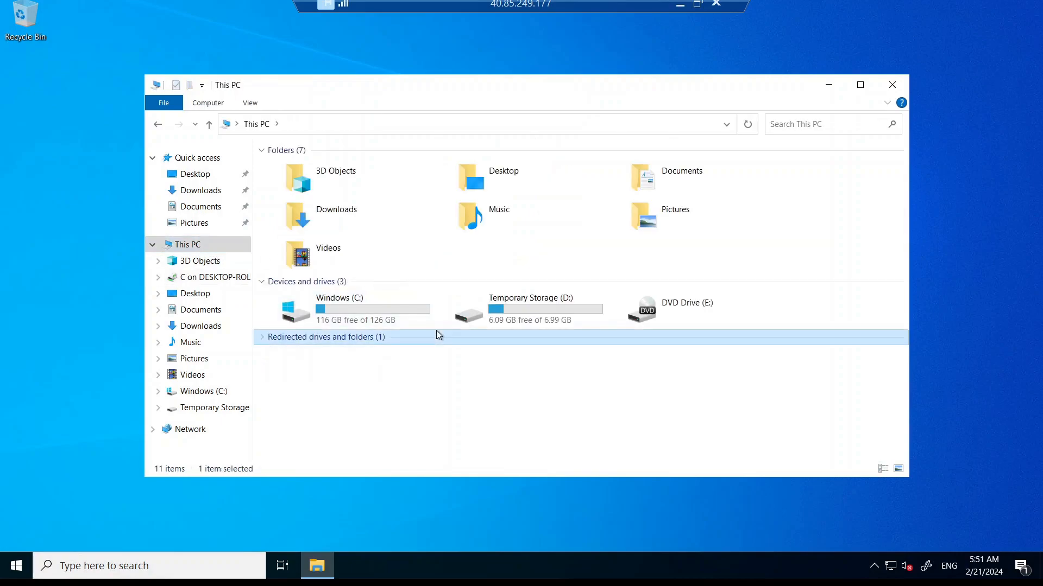
left_click(482, 401)
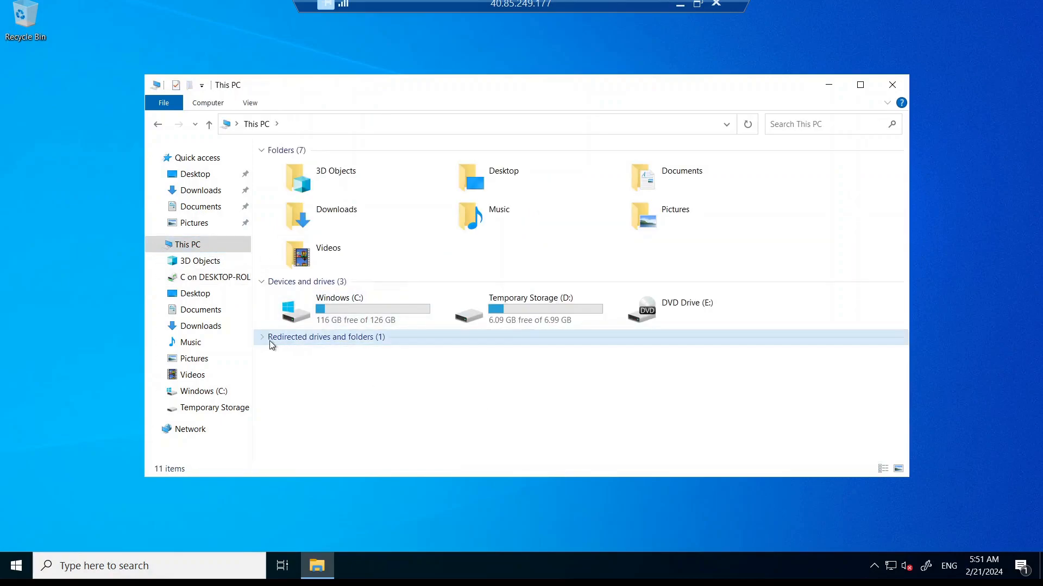
left_click(265, 339)
right_click(515, 399)
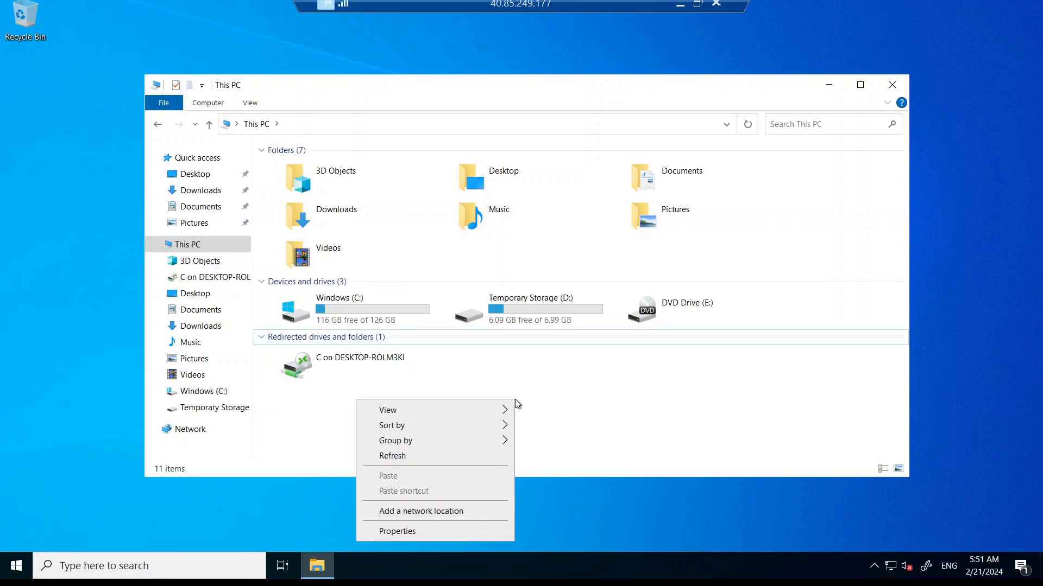
left_click(472, 455)
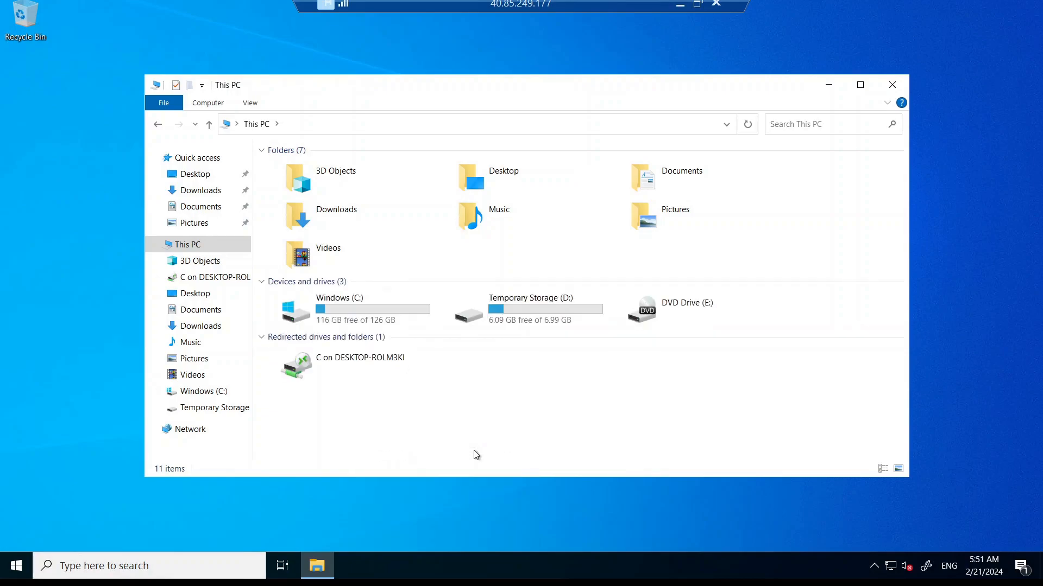
double_click(343, 374)
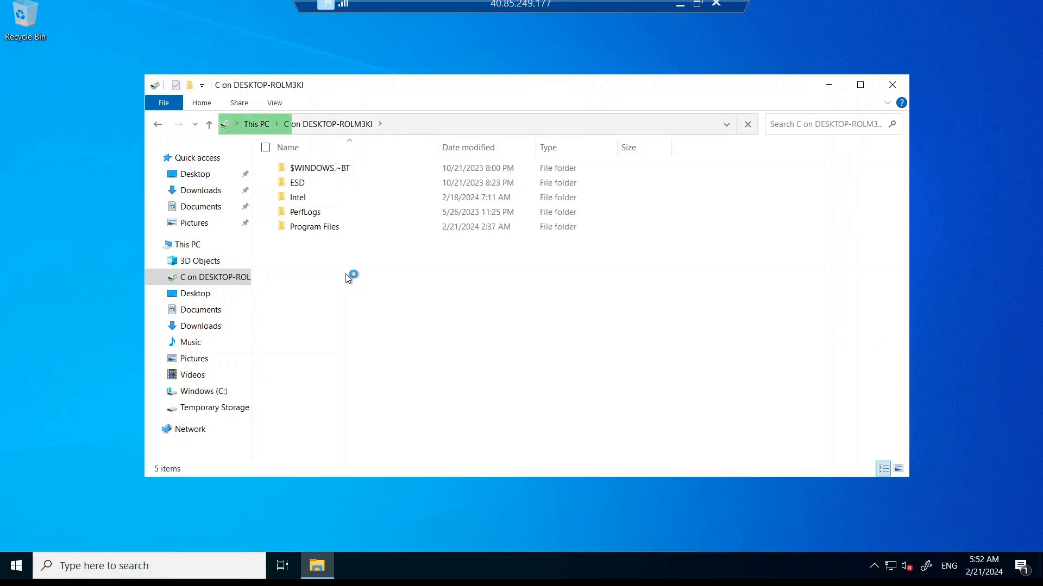
left_click(321, 258)
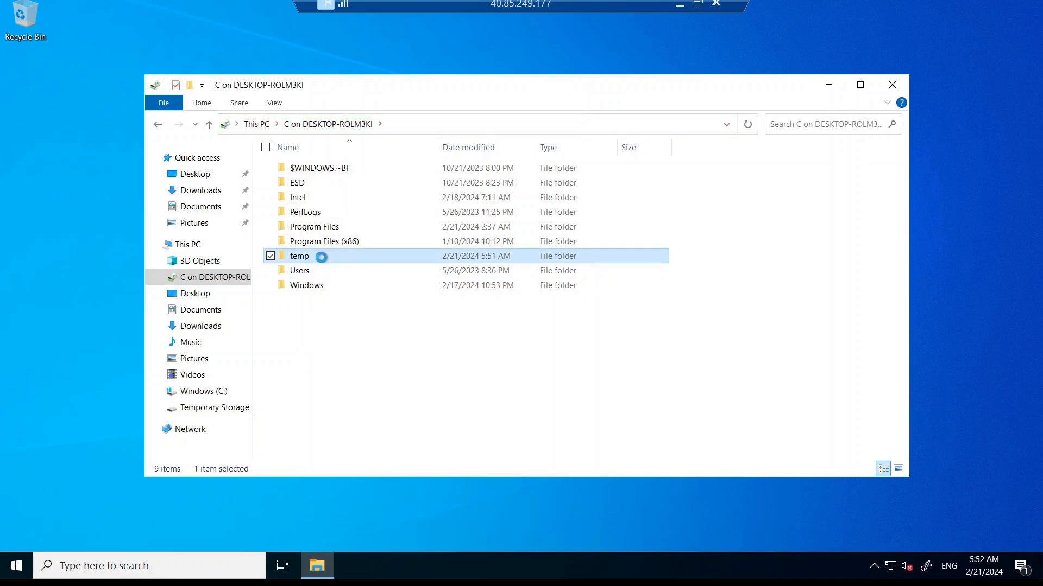
double_click(321, 258)
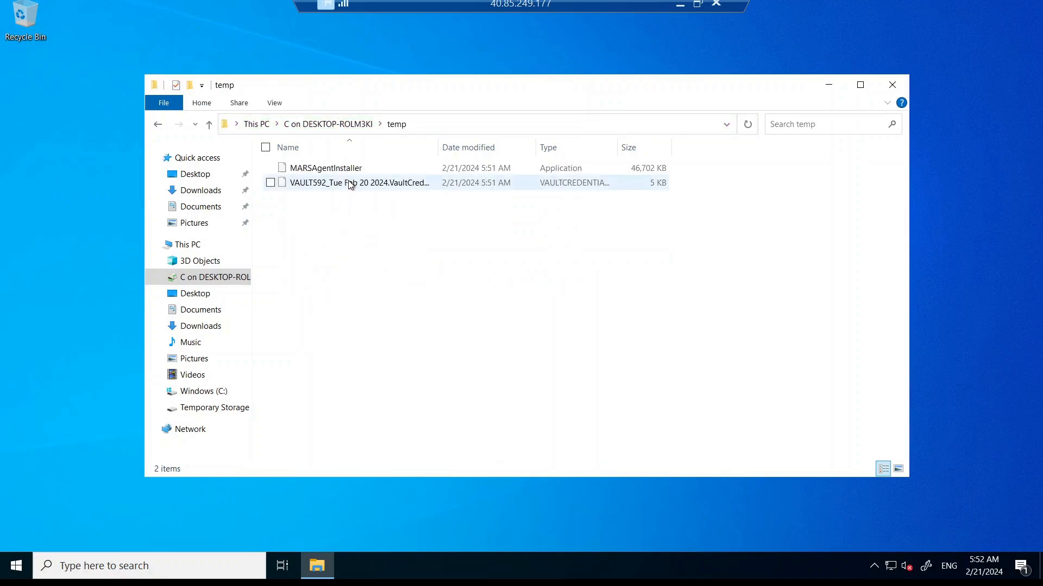
Copy MARSAgentInstaller and VAULT592_Tue Feb 20 2024.VaultCredentials from the temp folder into the VM's Downloads folder
left_click(351, 185)
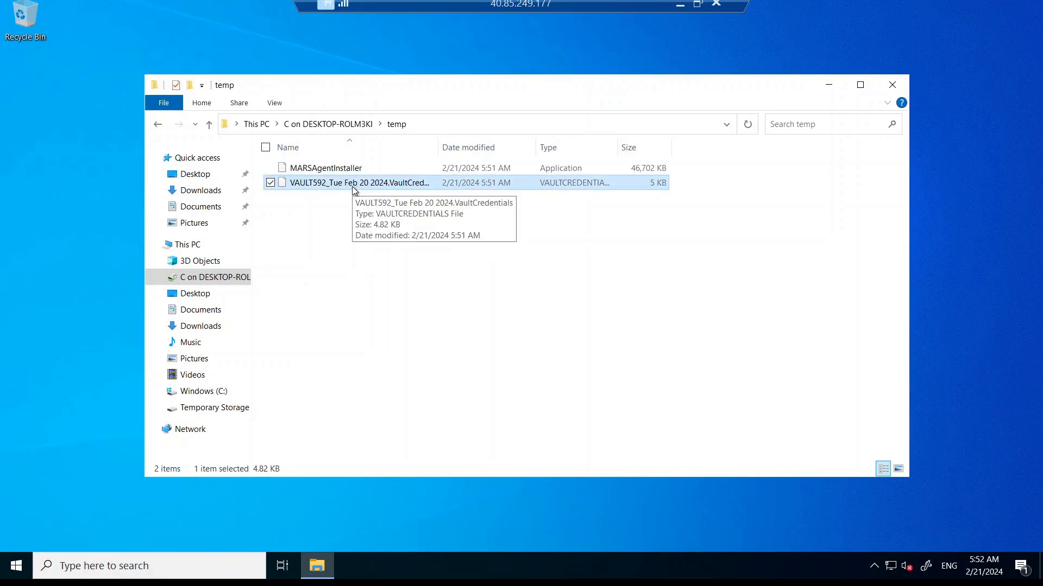
left_click(338, 172)
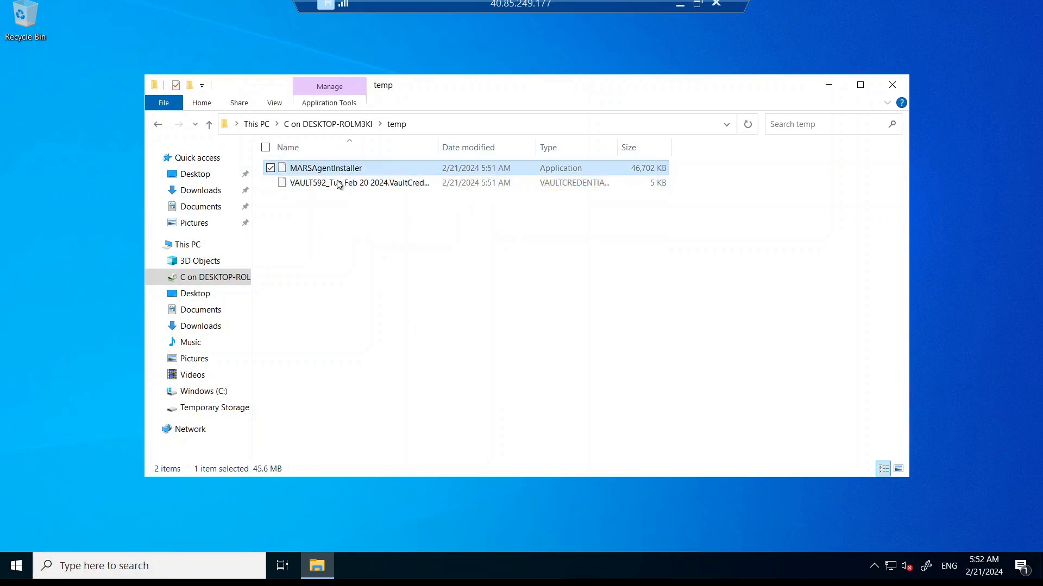
left_click(341, 207)
key("ctrl+a")
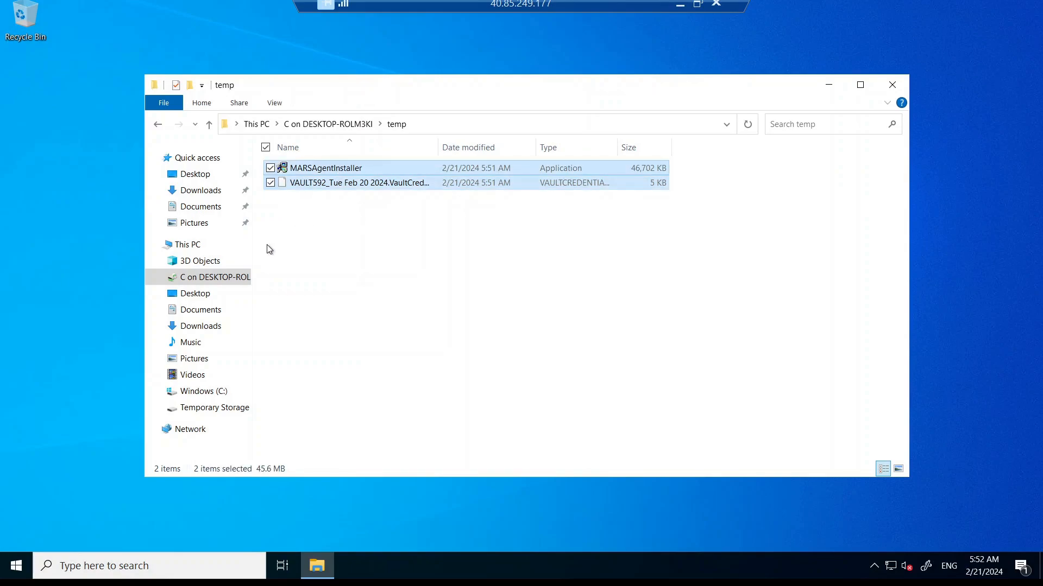
left_click(193, 327)
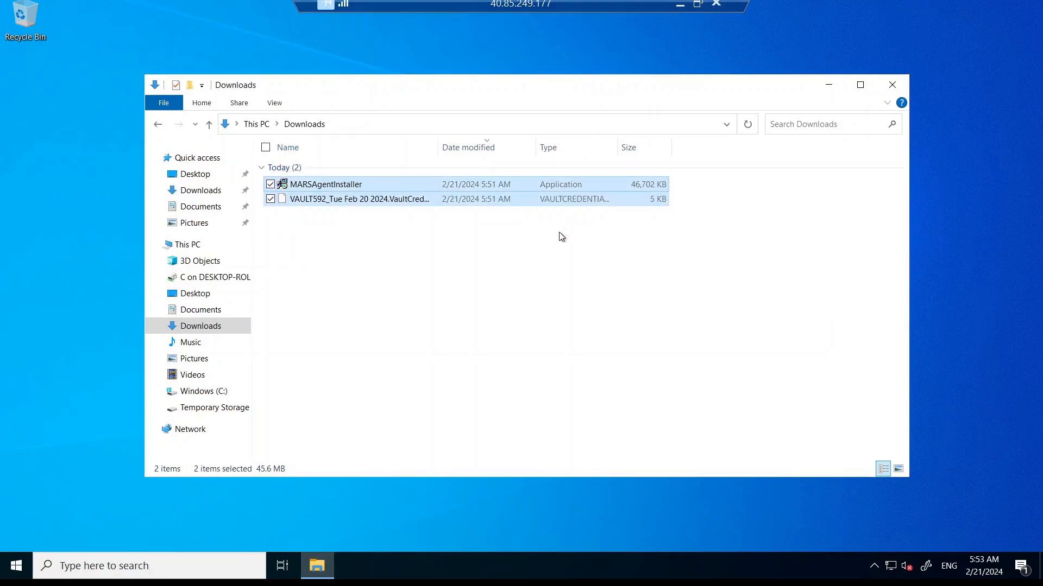
left_click(549, 266)
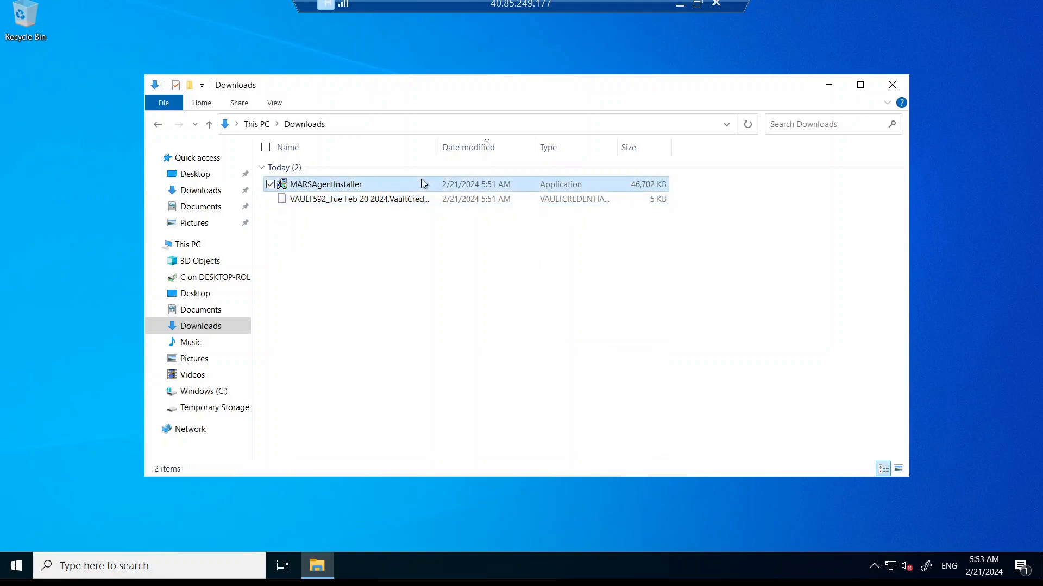
Run MARSAgentInstaller from the VM's Downloads folder and bring up its setup wizard
left_click(423, 183)
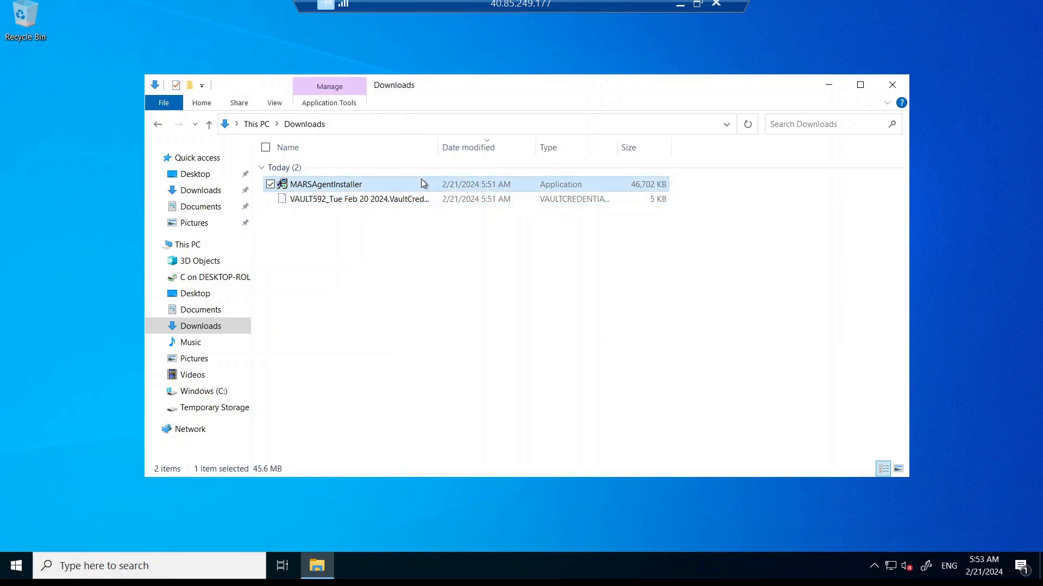
left_click(353, 285)
left_click(338, 185)
double_click(338, 187)
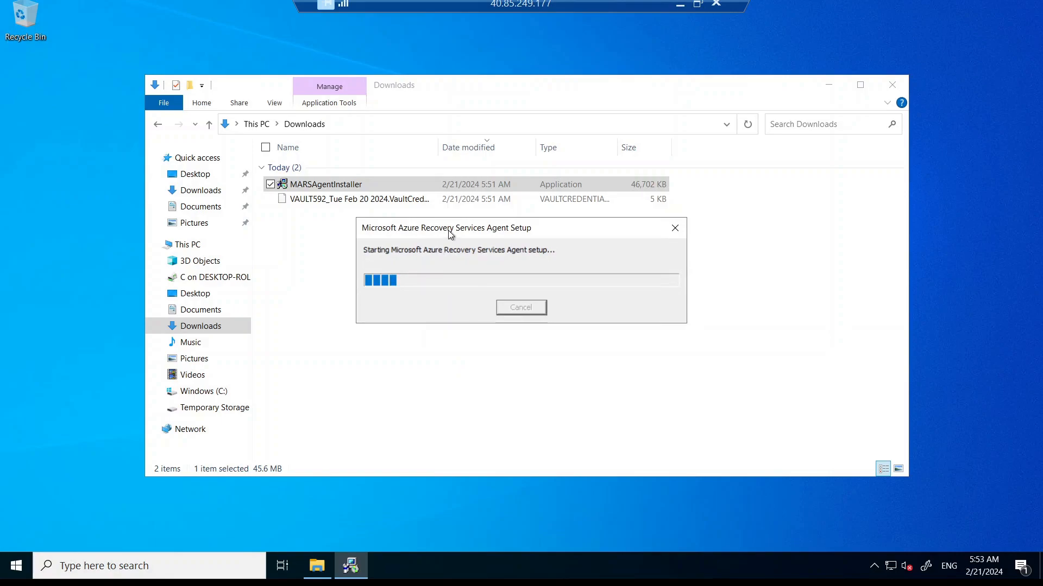
left_click_drag(449, 233, 440, 248)
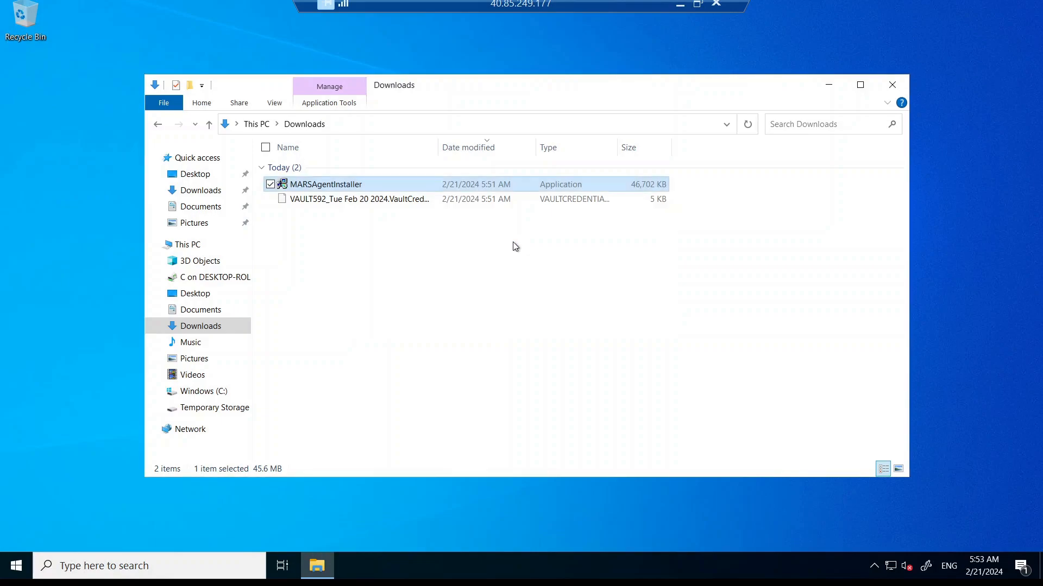
left_click(342, 575)
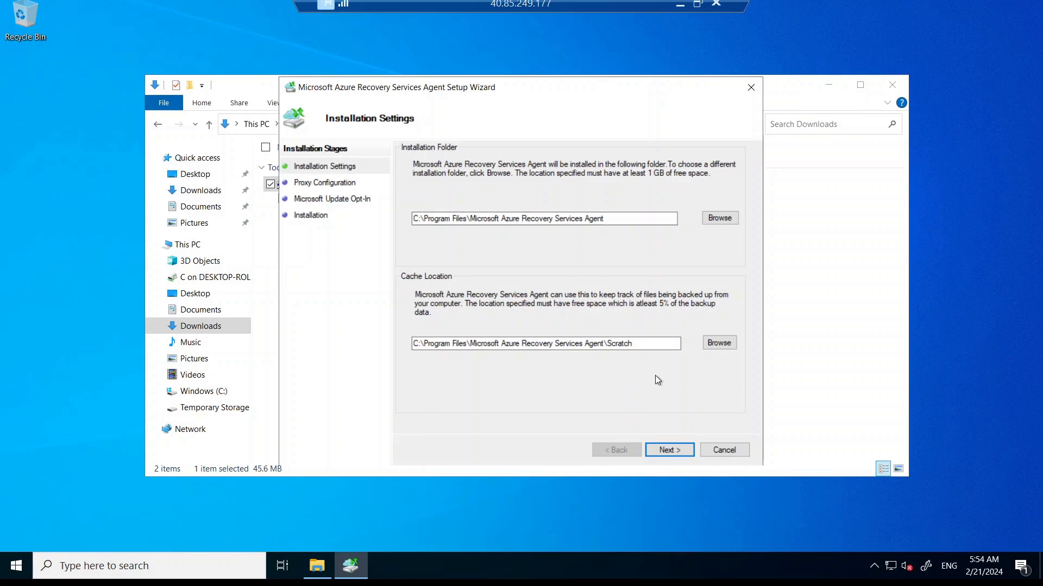
Install the Recovery Services Agent with the default folders and proxy settings, choosing not to use Microsoft Update
left_click(667, 451)
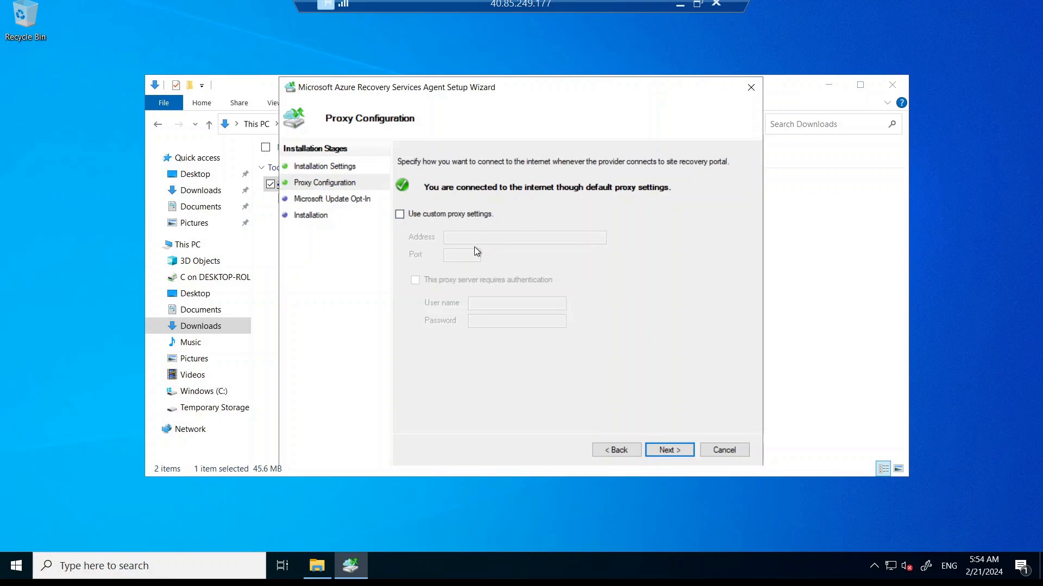
left_click(662, 449)
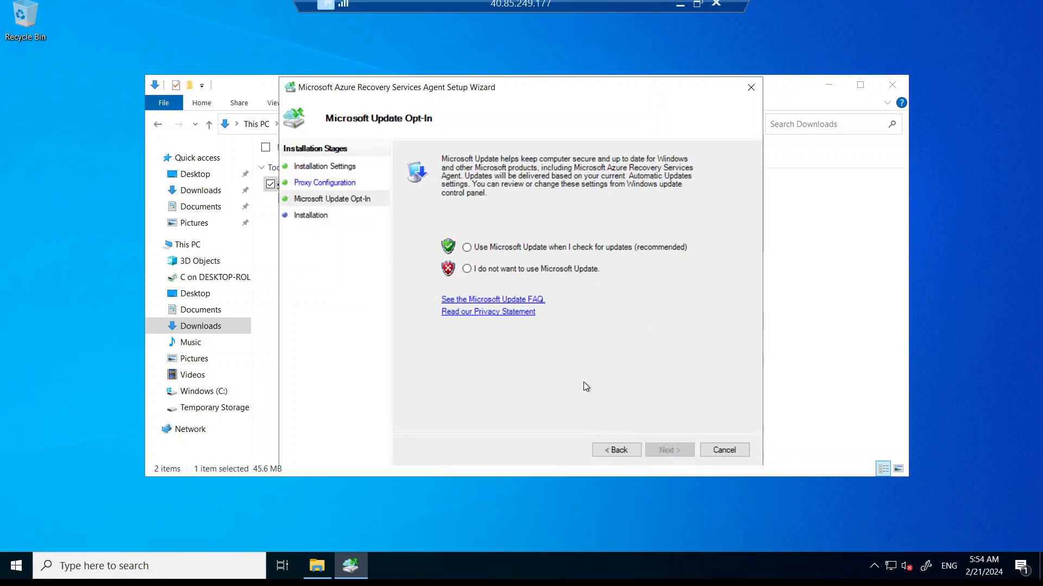
left_click(510, 249)
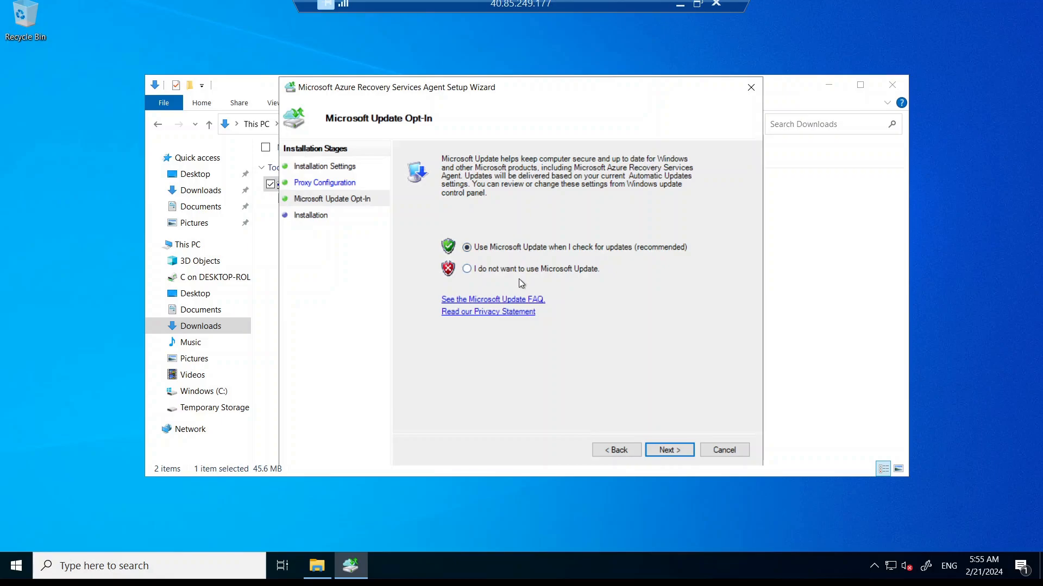
left_click(546, 272)
left_click(665, 455)
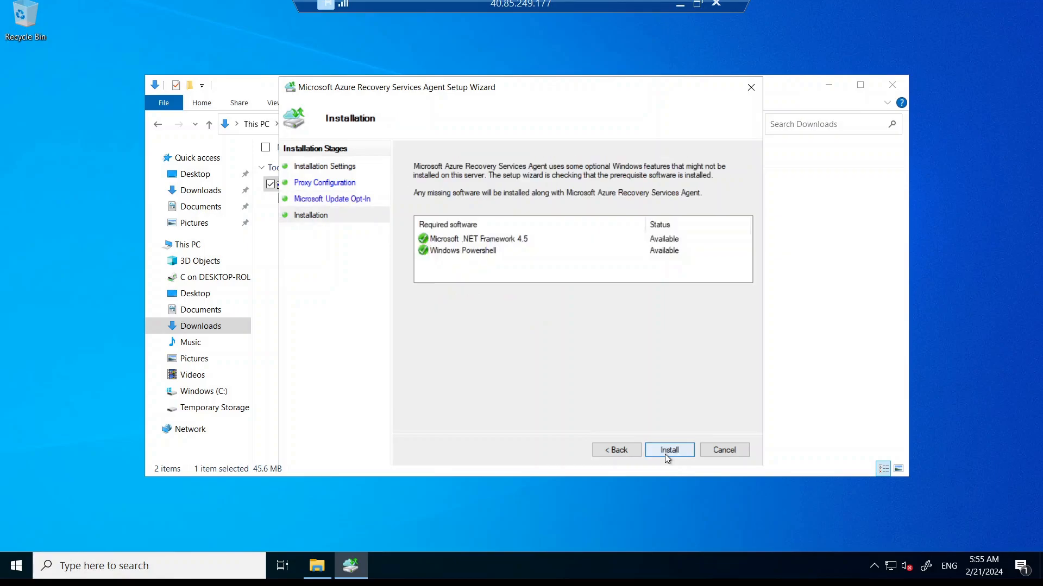
left_click(666, 453)
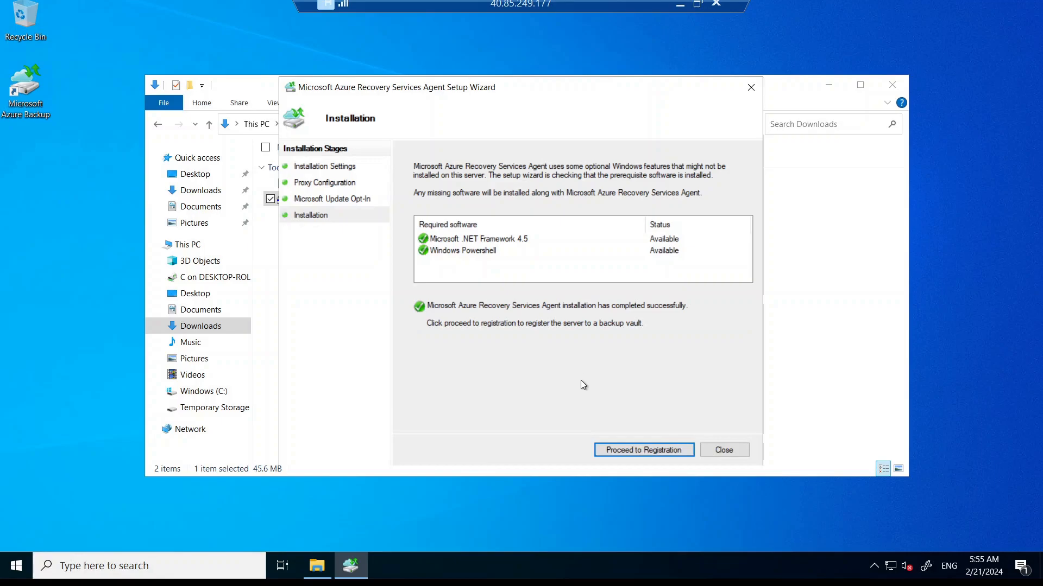
Proceed to server registration and identify the vault with VAULT592_Tue Feb 20 2024.VaultCredentials from the VM's Downloads folder
left_click(644, 454)
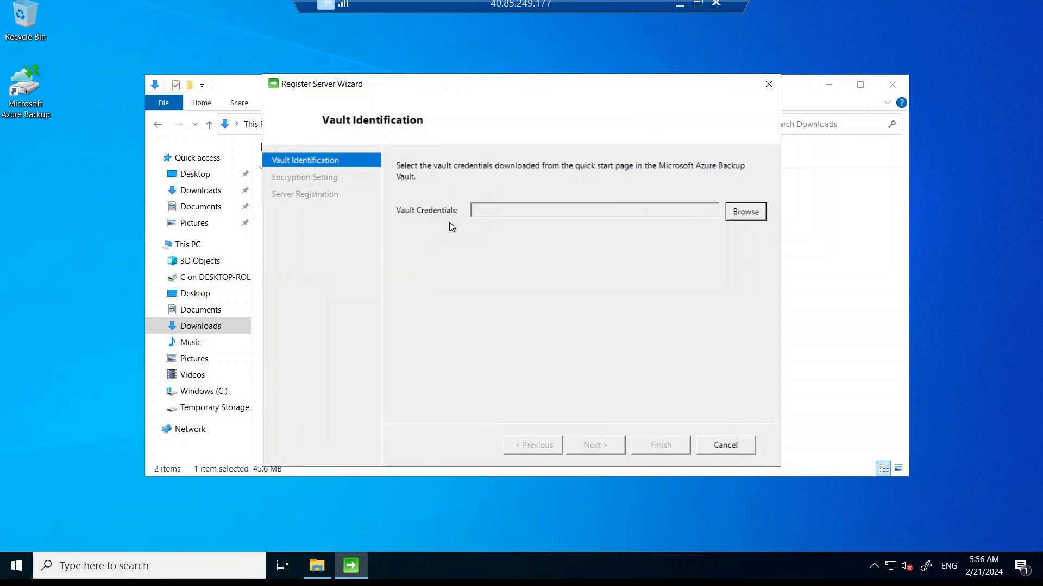
left_click(820, 293)
left_click(490, 183)
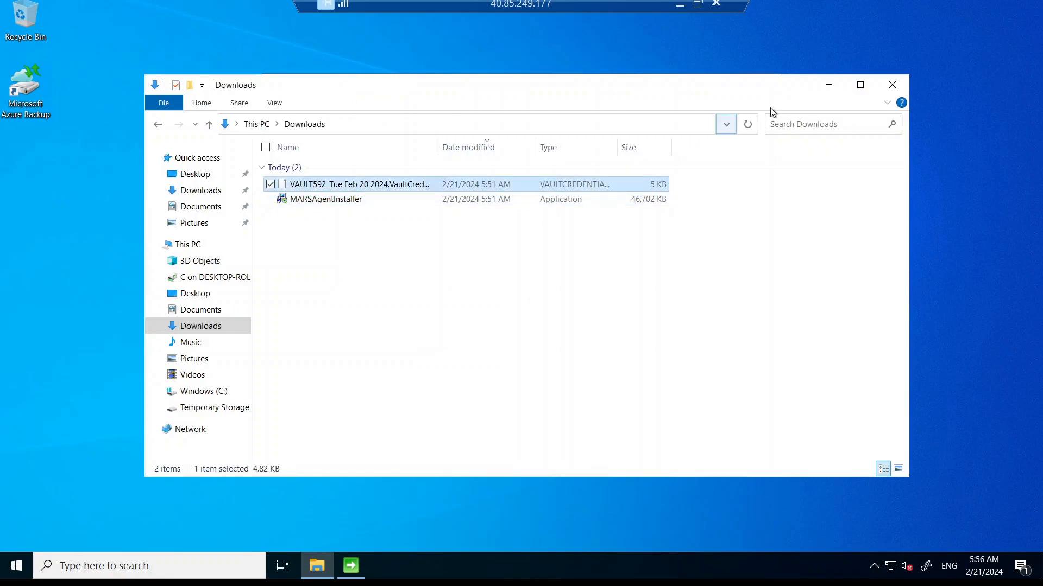
left_click_drag(798, 89, 788, 167)
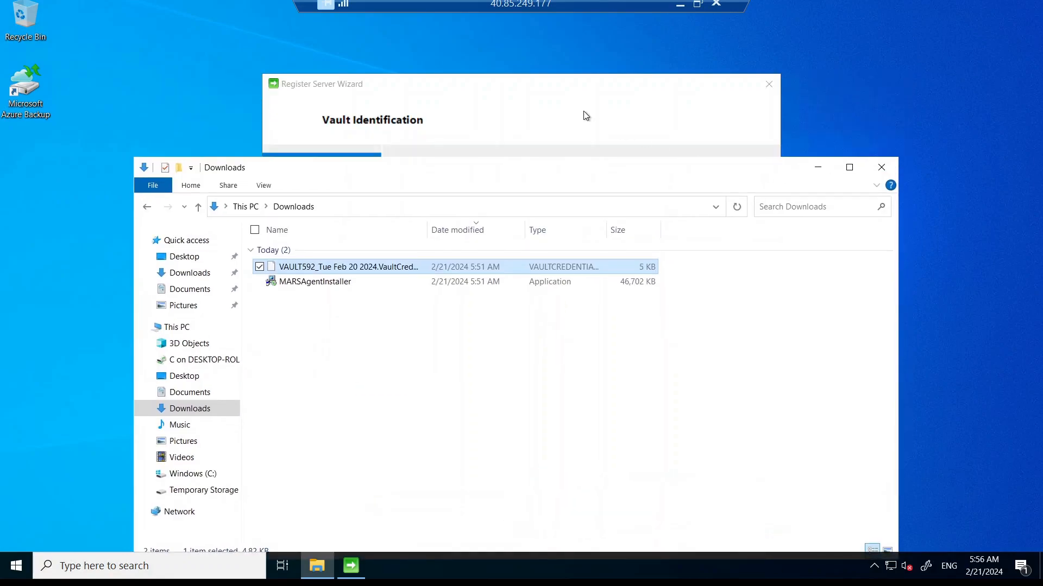
left_click(586, 116)
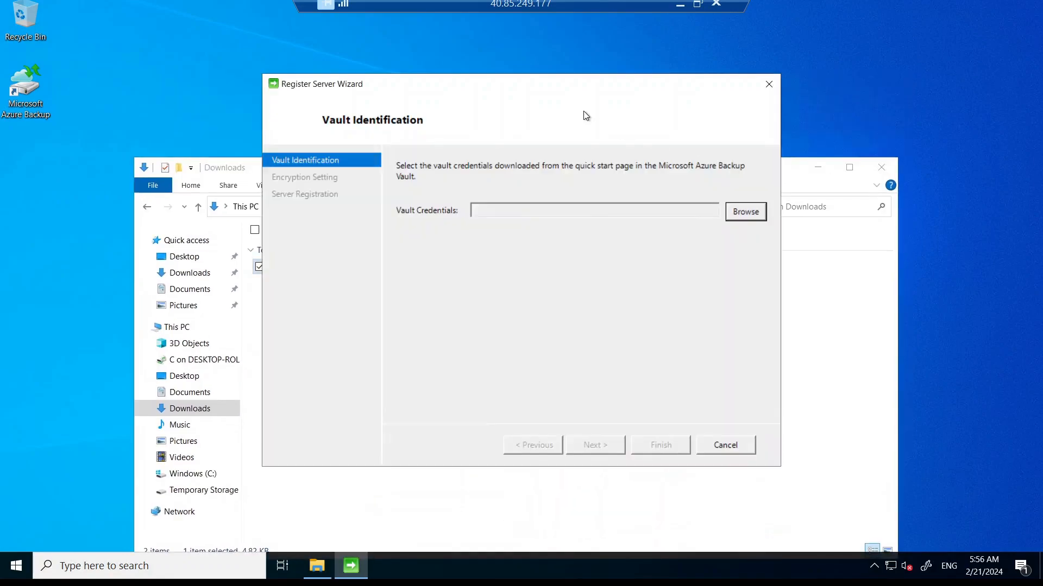
left_click(748, 212)
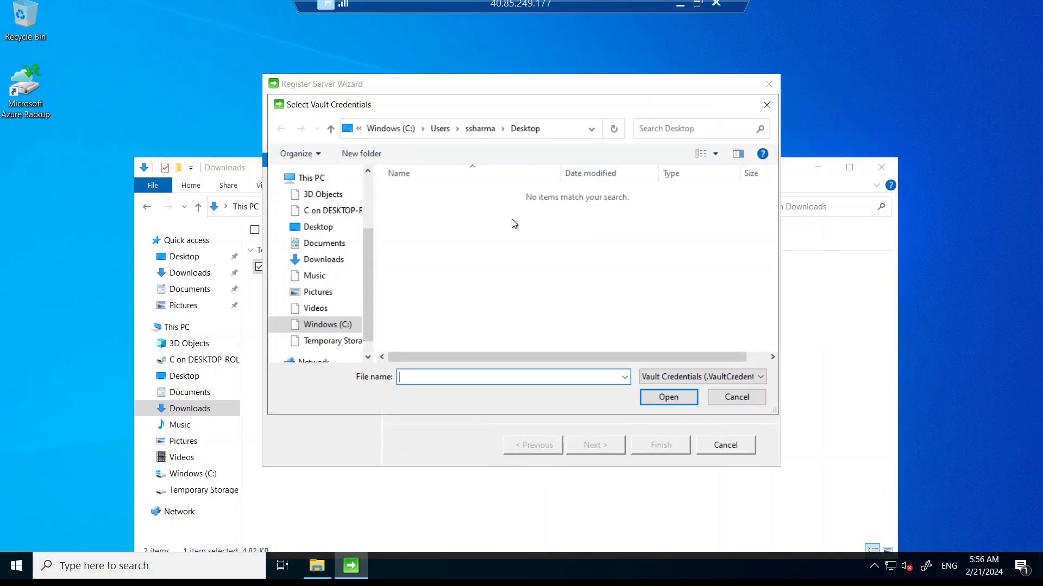
left_click(323, 260)
double_click(464, 213)
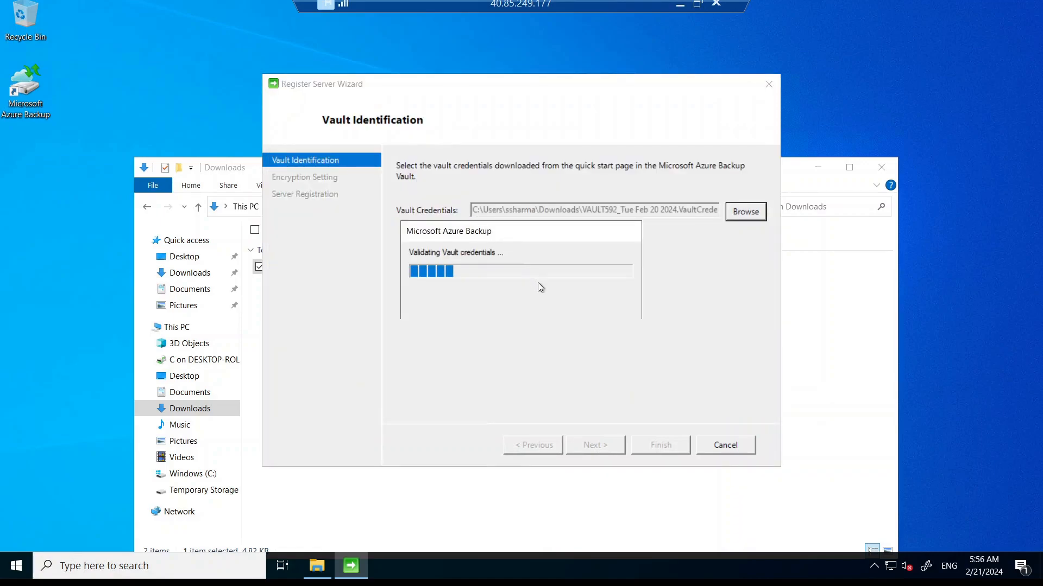
left_click(594, 446)
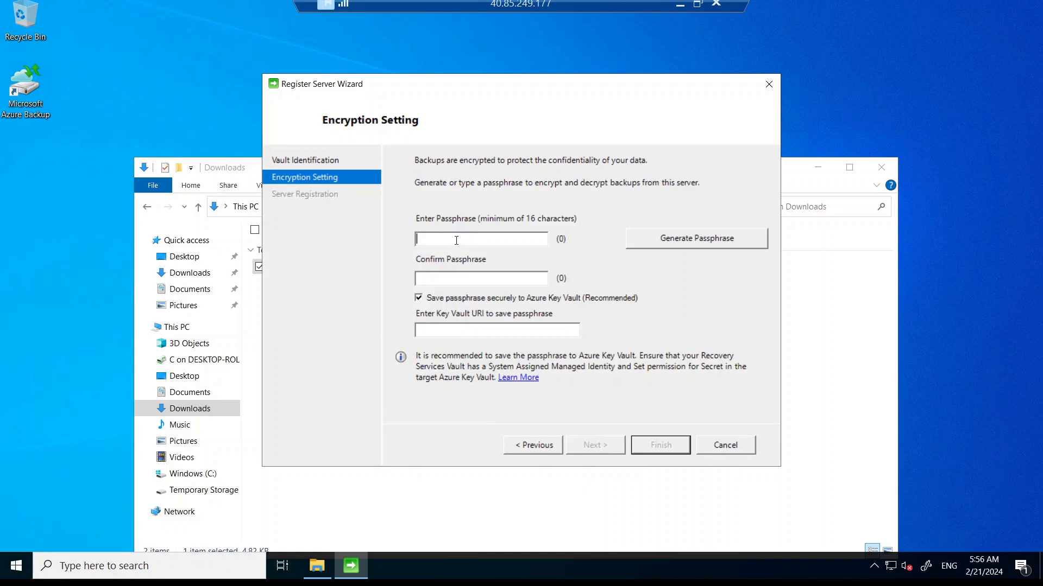
Generate the encryption passphrase and turn off saving it to Azure Key Vault, agreeing to proceed without it
left_click(681, 238)
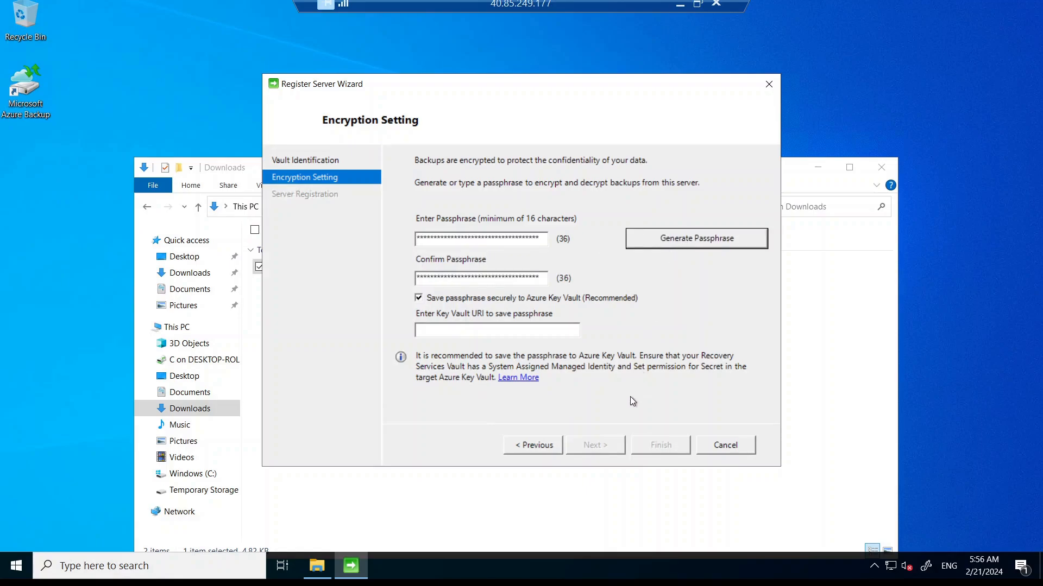
left_click(487, 237)
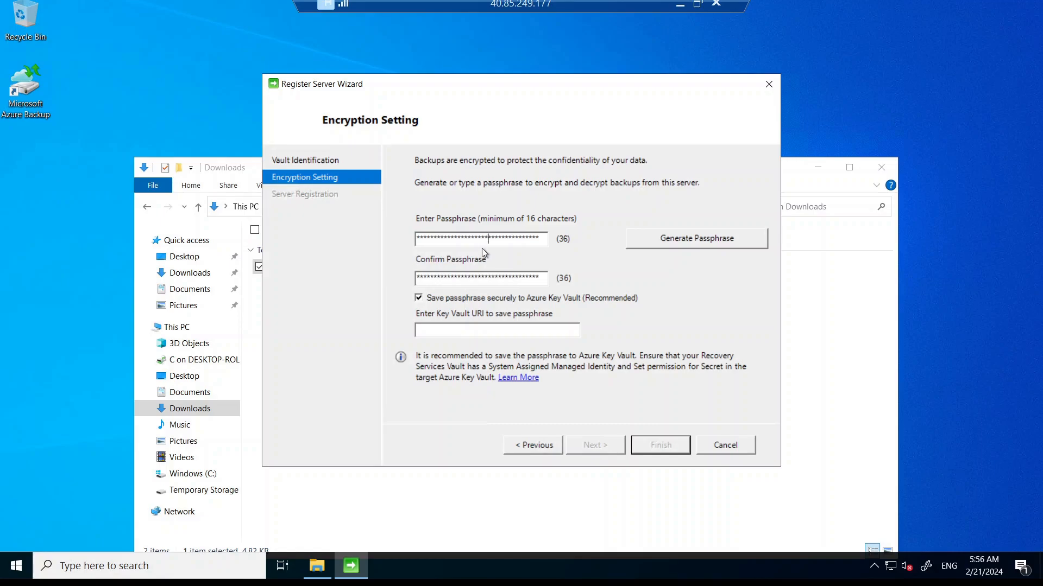
left_click(491, 300)
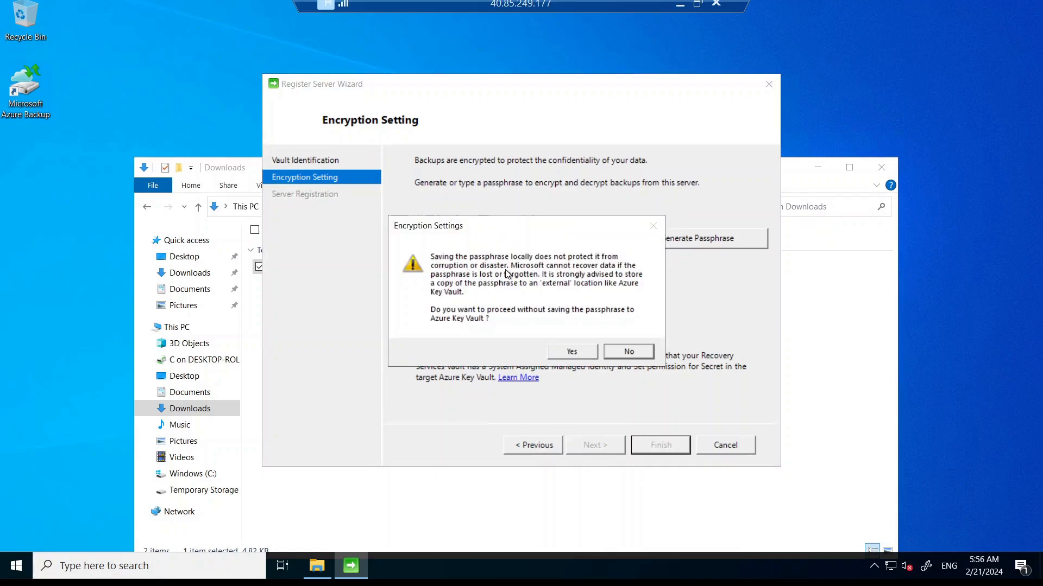
left_click(624, 354)
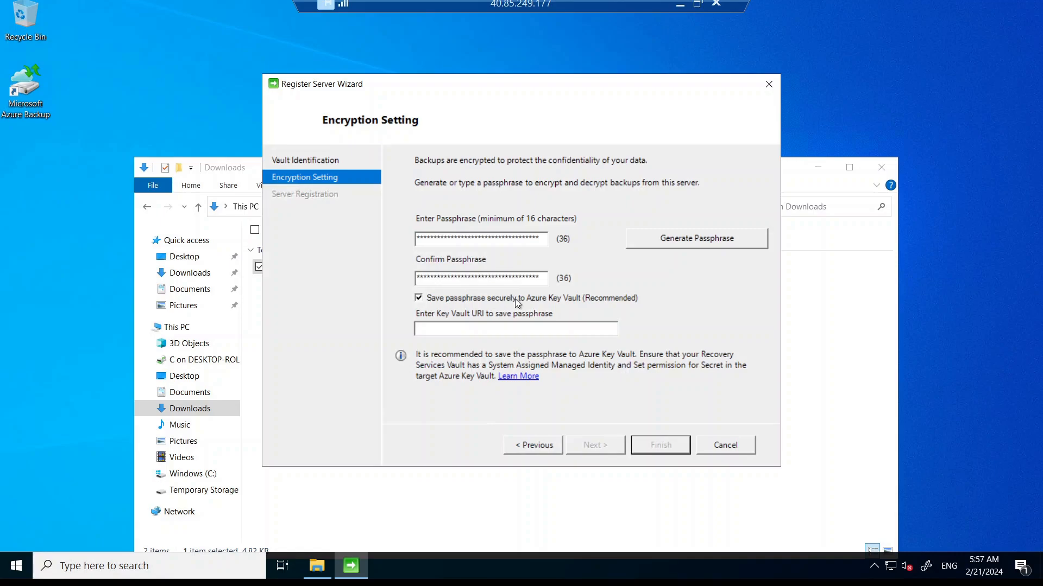
left_click(448, 297)
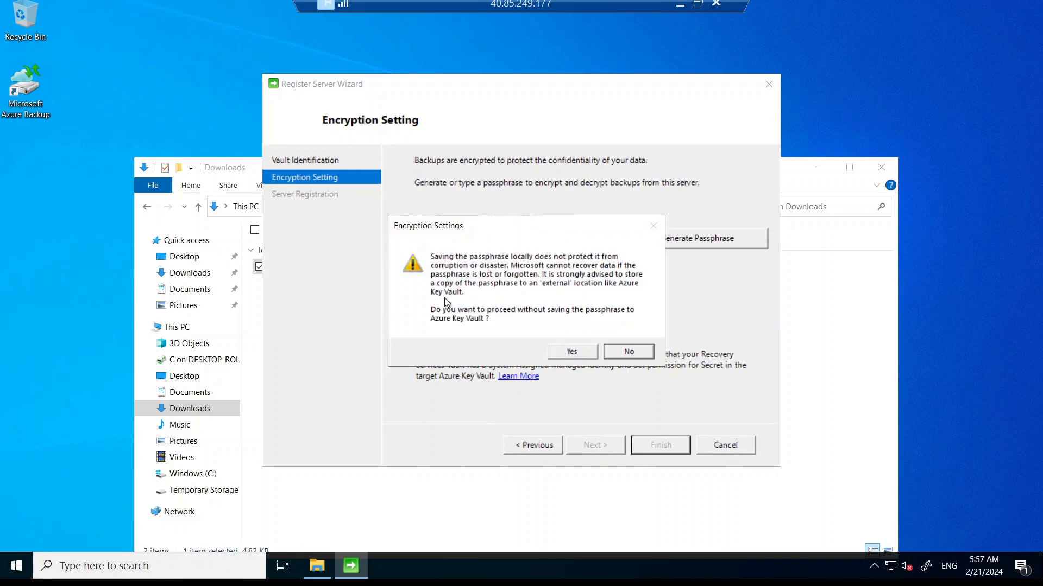
left_click(570, 352)
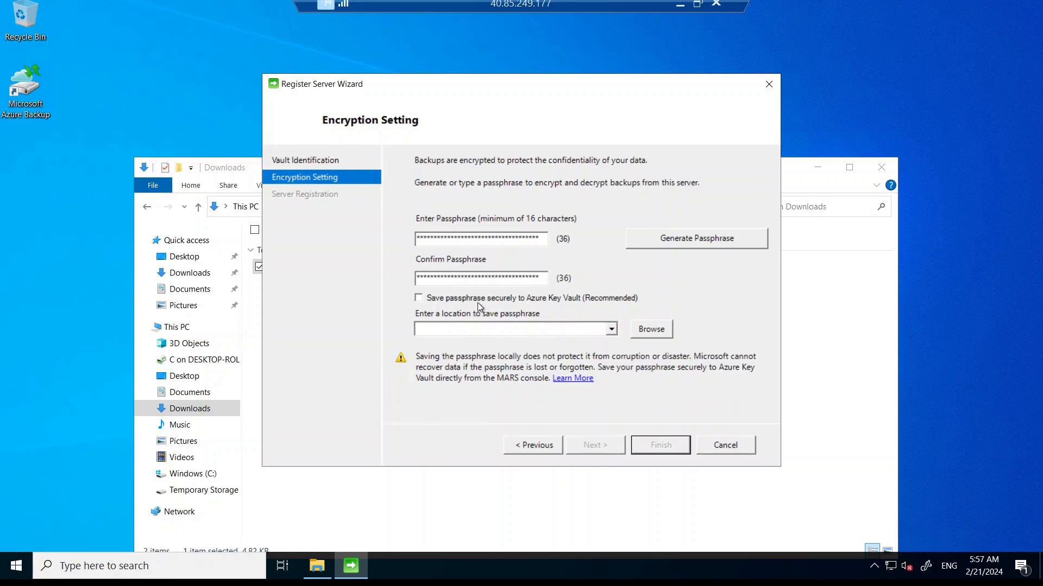
Save the passphrase to the VM's Desktop folder and register the server with Microsoft Azure Backup
left_click(642, 330)
double_click(462, 255)
left_click(477, 270)
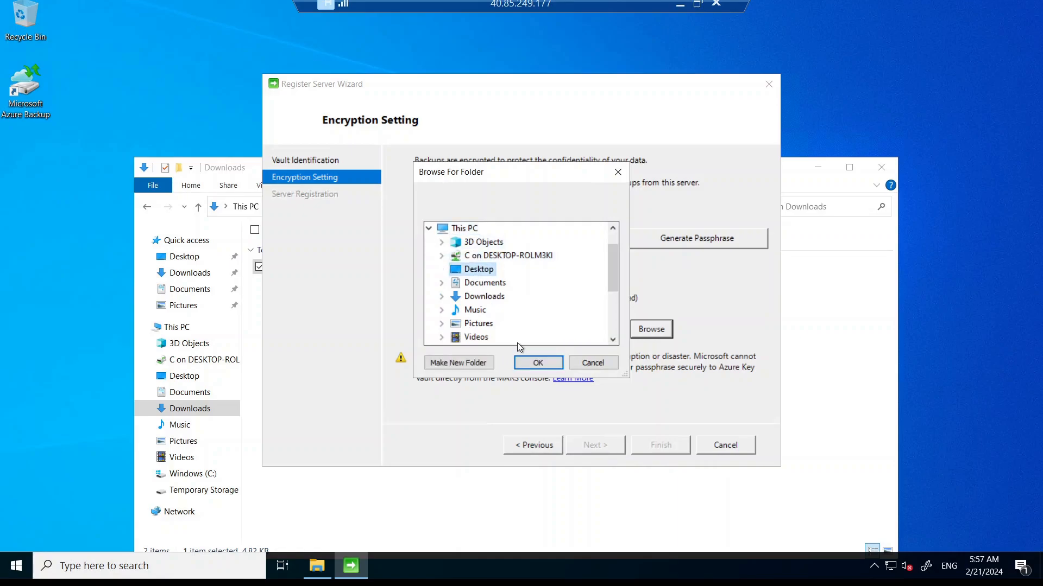
left_click(521, 363)
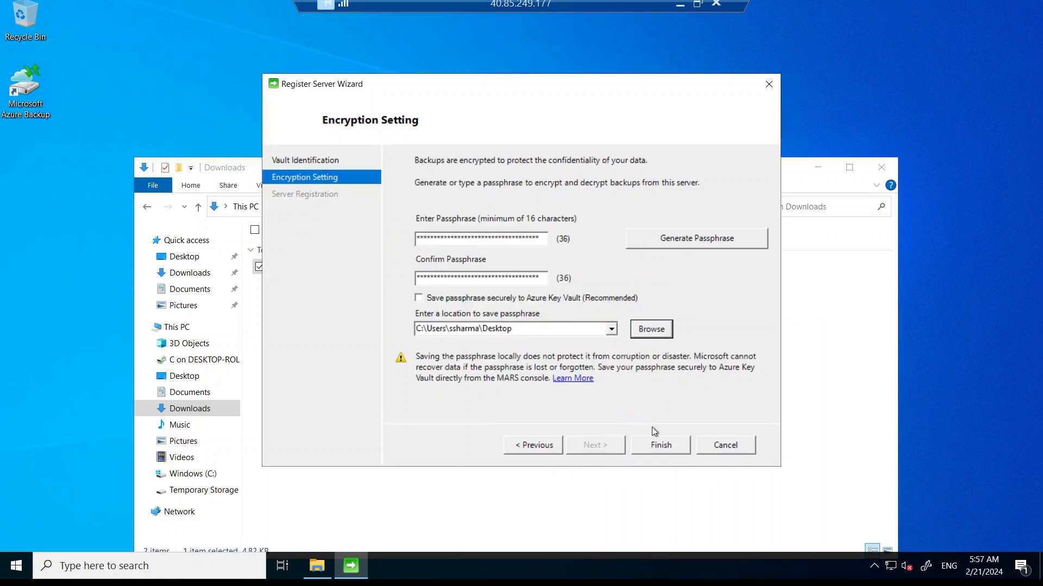
left_click(661, 444)
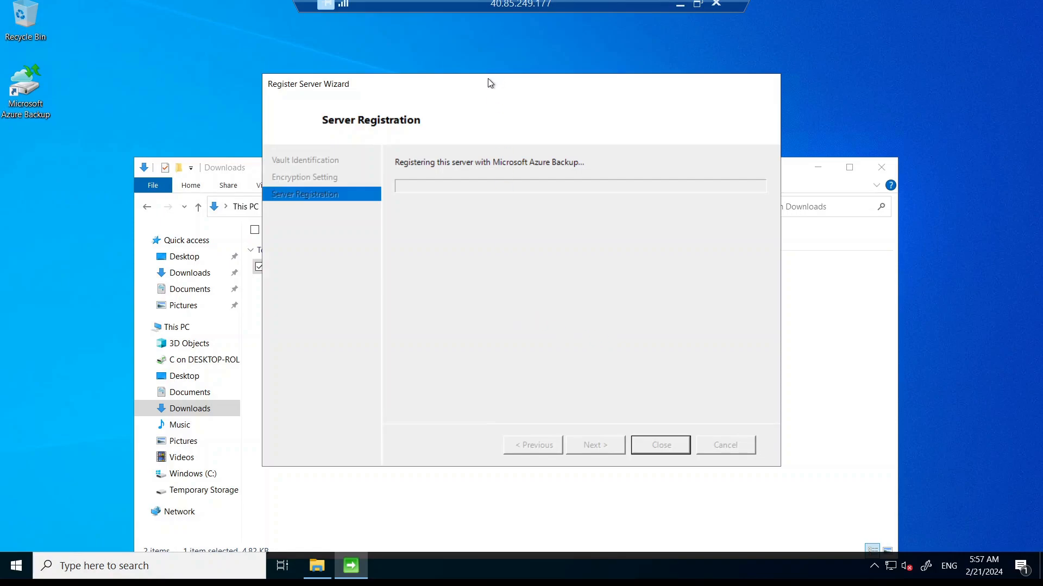
left_click_drag(486, 85, 602, 88)
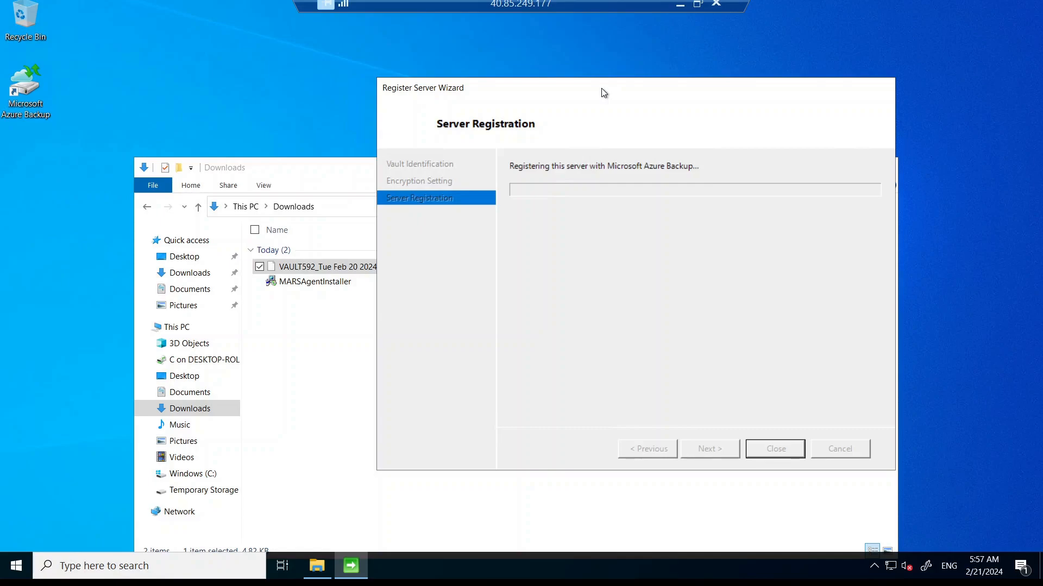
left_click_drag(601, 87, 527, 88)
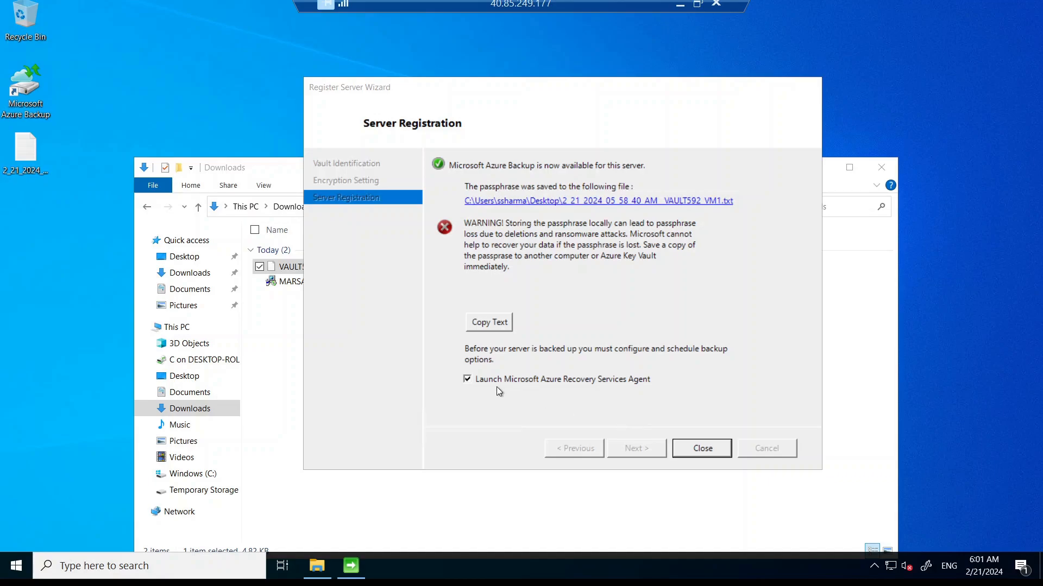
Close the registration wizard with the Recovery Services Agent set to launch, and start scheduling a backup up to the item selection
left_click(698, 448)
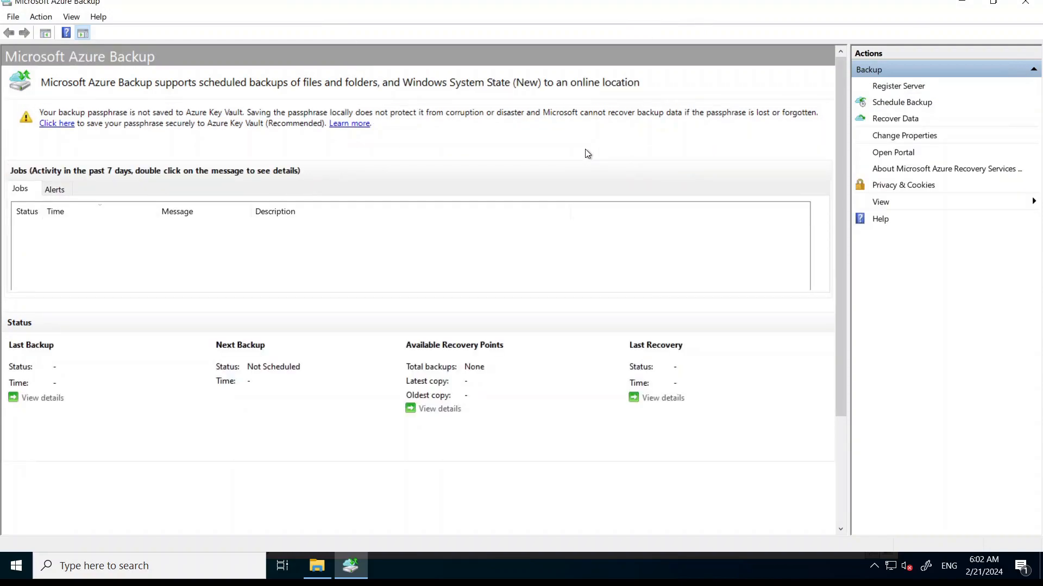
left_click(896, 105)
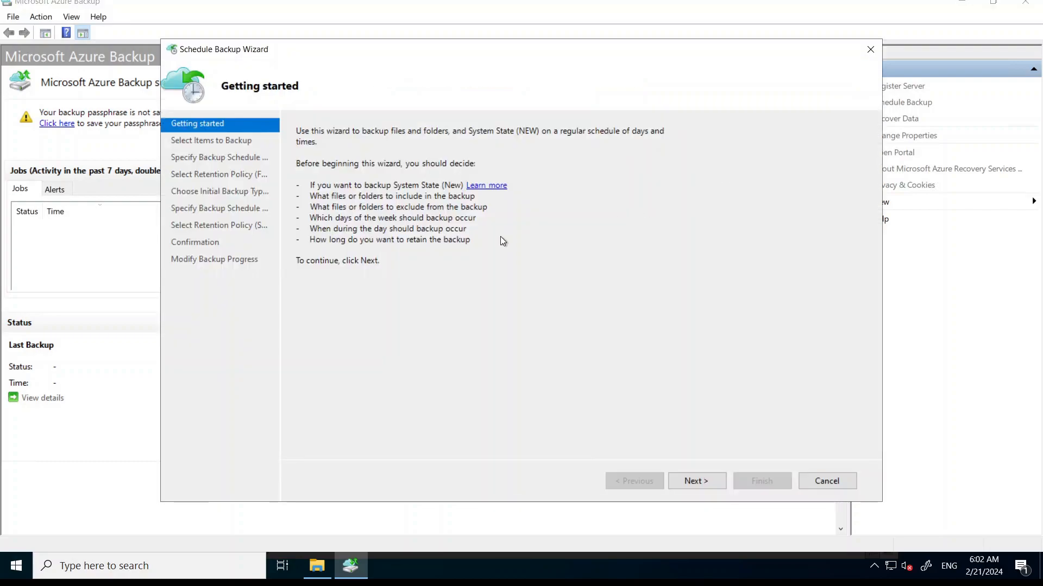
left_click(683, 481)
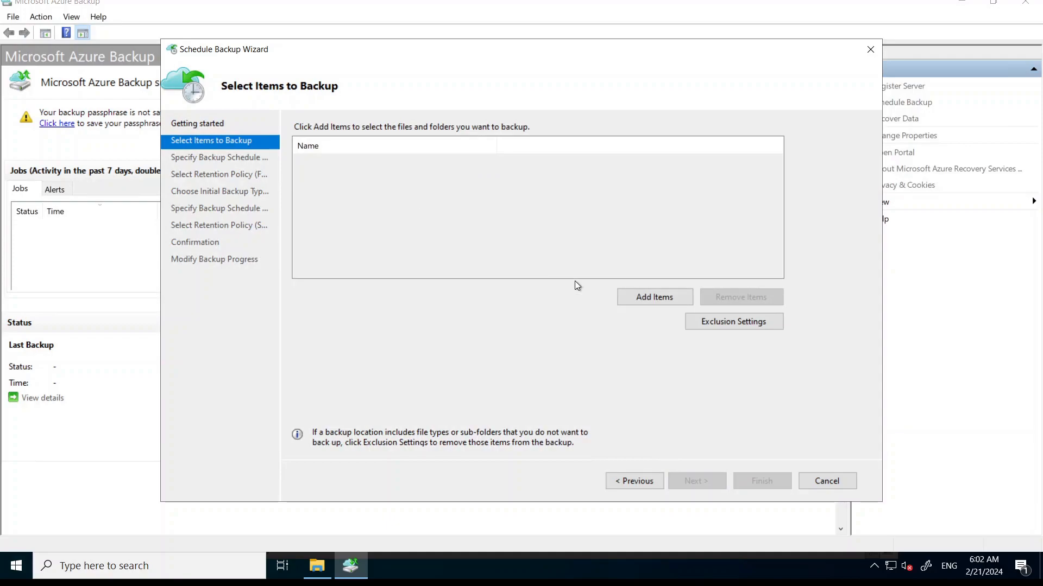
left_click(639, 298)
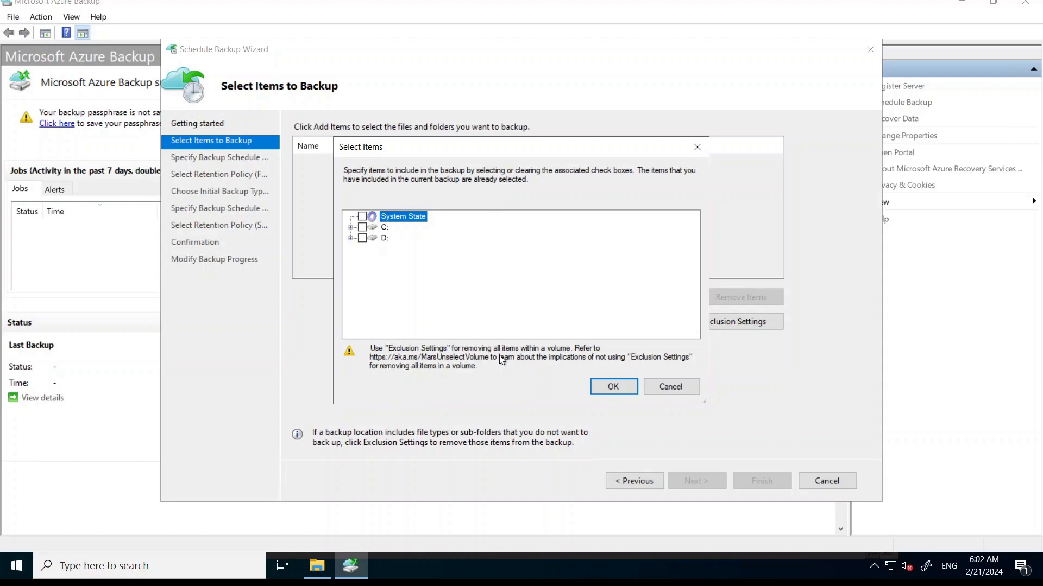
left_click(351, 228)
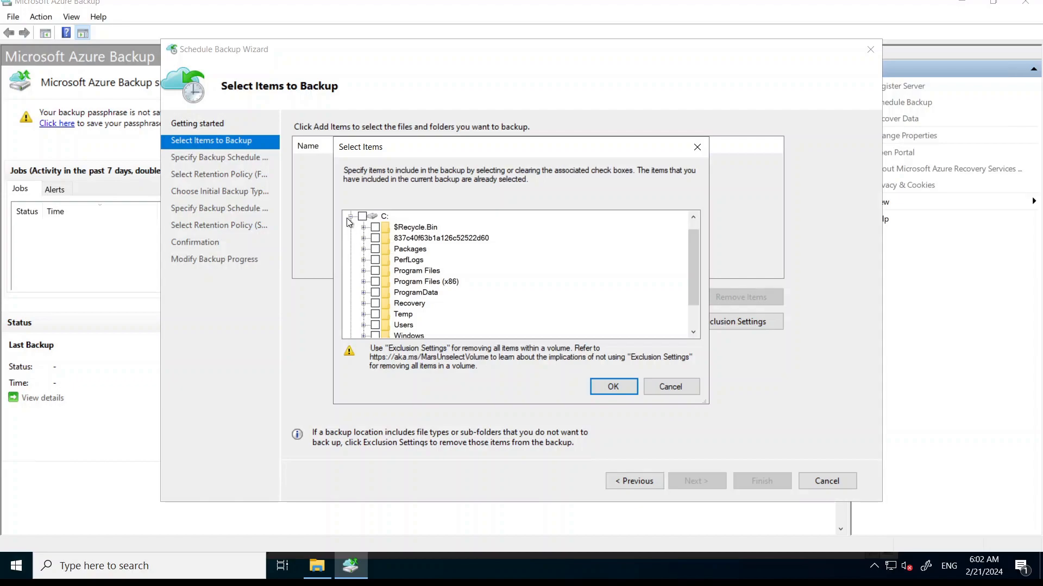
left_click(351, 217)
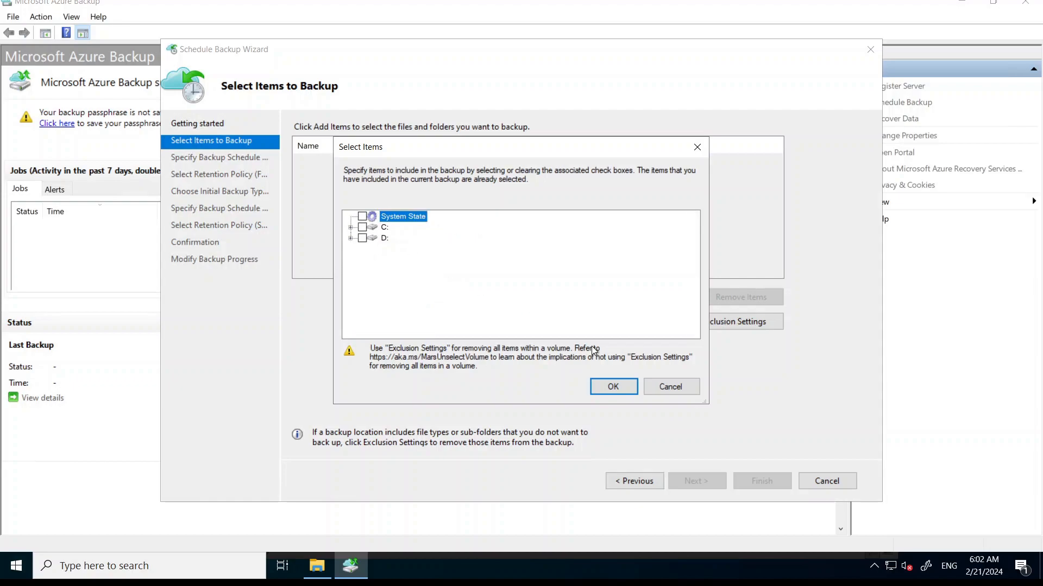
left_click(676, 388)
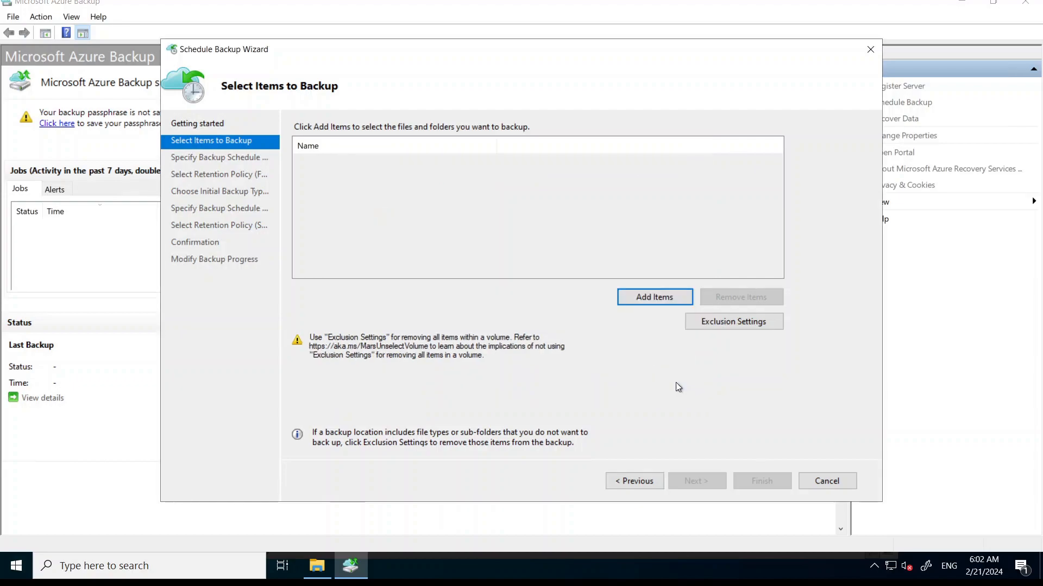
Switch to File Explorer and create a folder named DATA in the root of the Windows (C:) drive
left_click(318, 566)
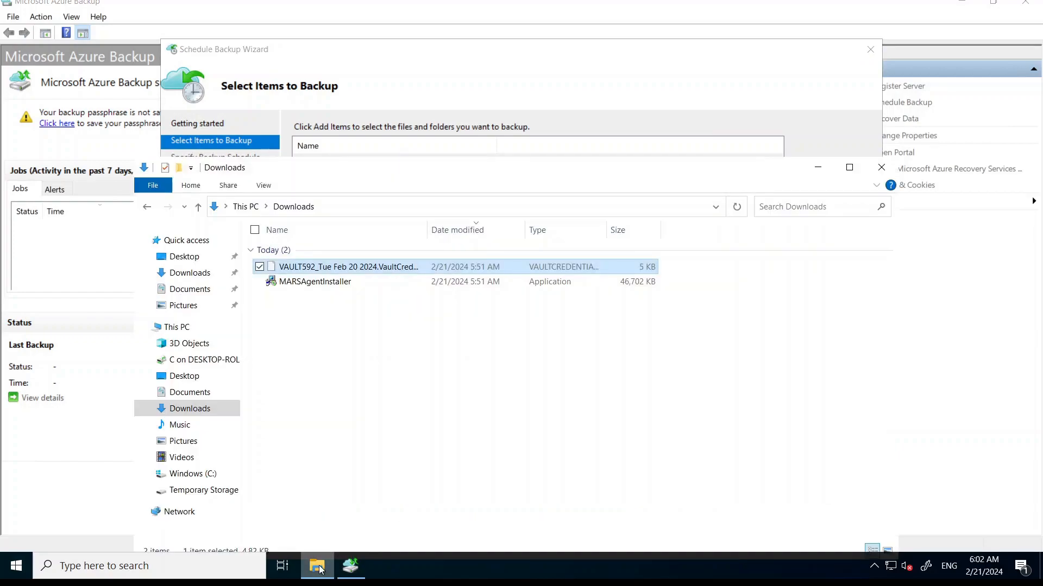
double_click(186, 327)
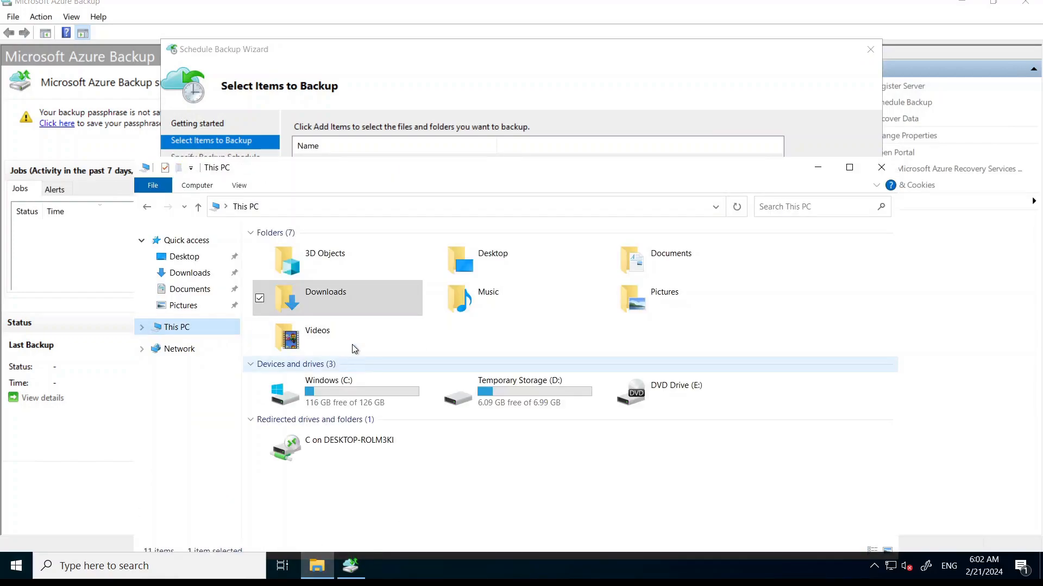
double_click(352, 393)
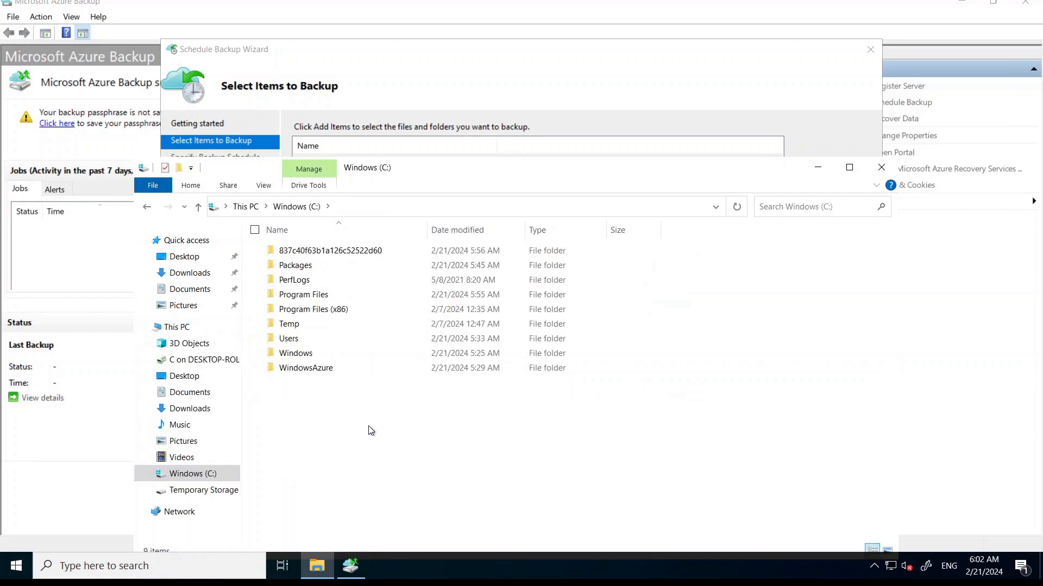
right_click(368, 429)
mouse_move(350, 399)
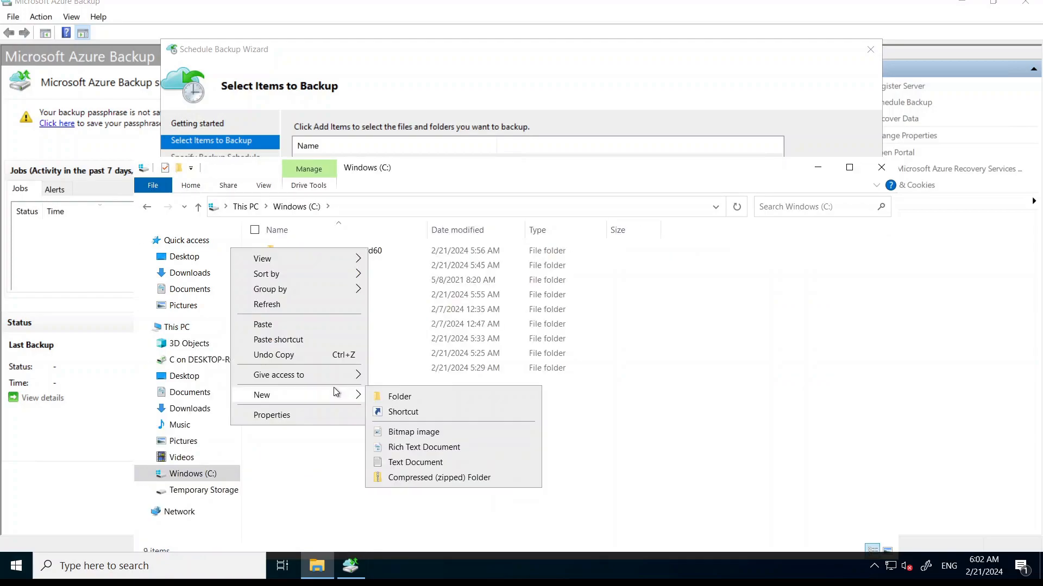
left_click(404, 396)
type("DA")
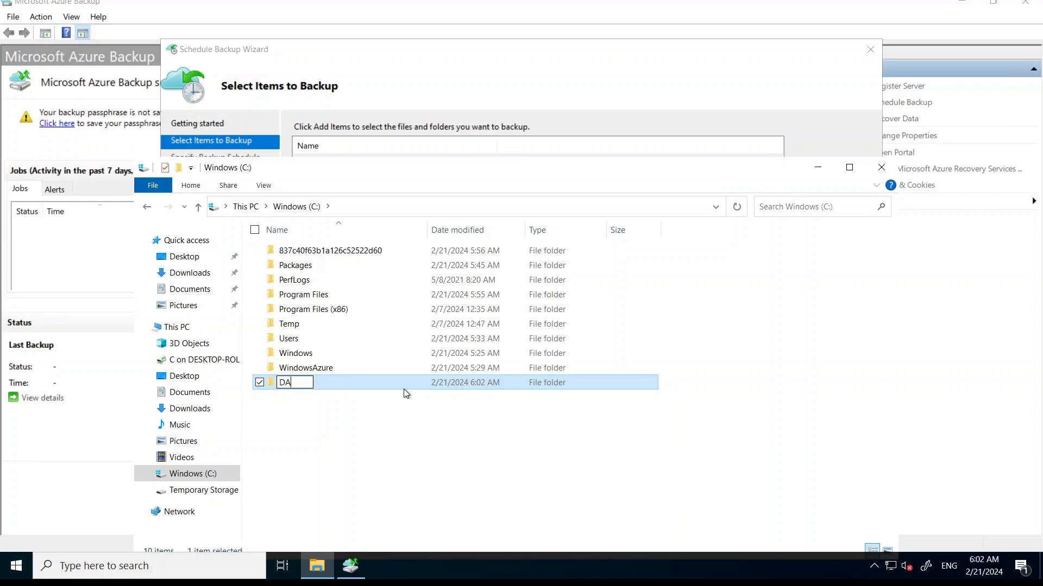
type("TA")
left_click(380, 422)
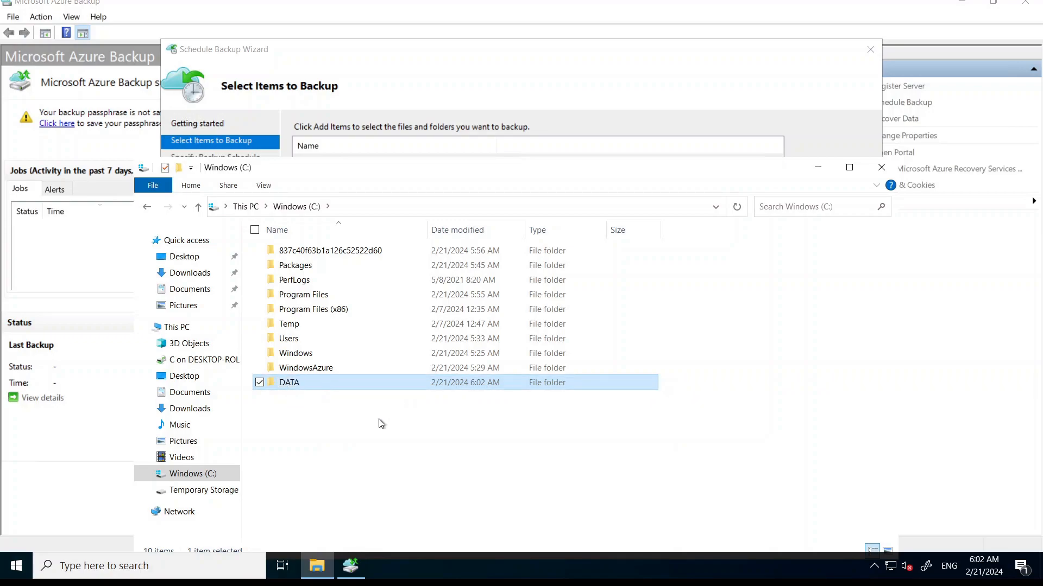
Create a text document named FILE1 inside the DATA folder
double_click(395, 387)
right_click(407, 329)
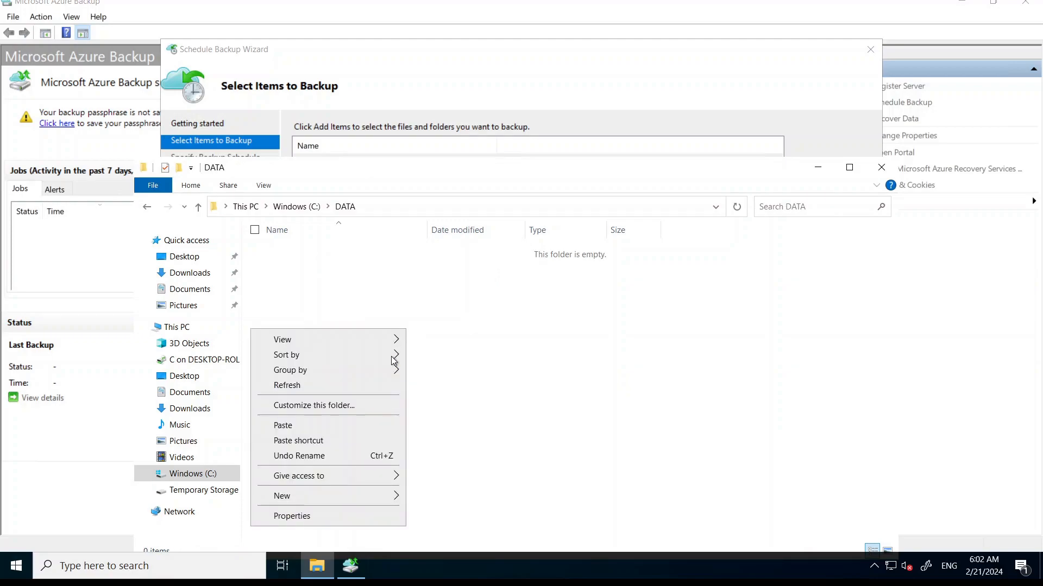
mouse_move(350, 500)
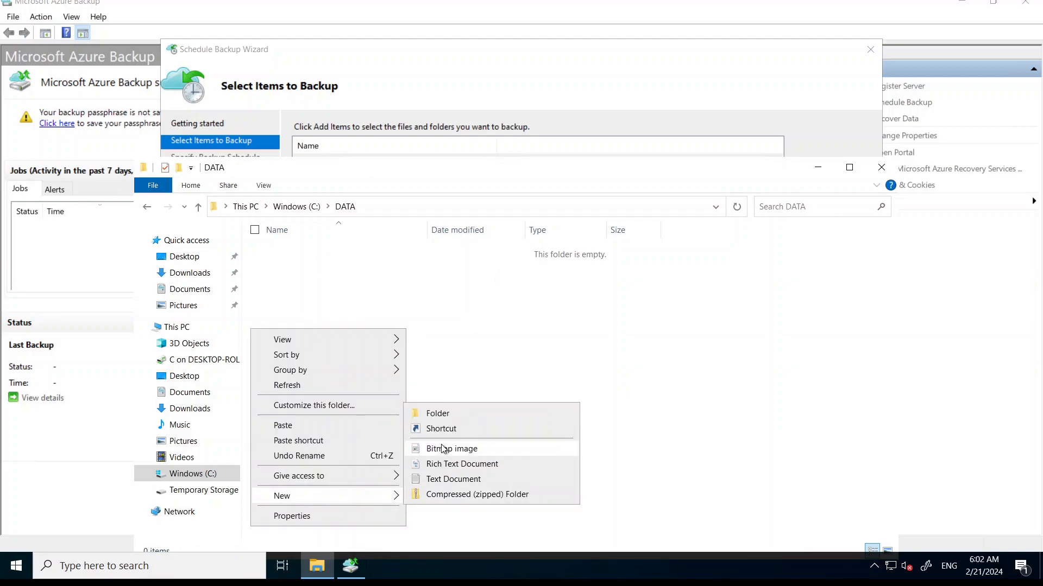
left_click(443, 479)
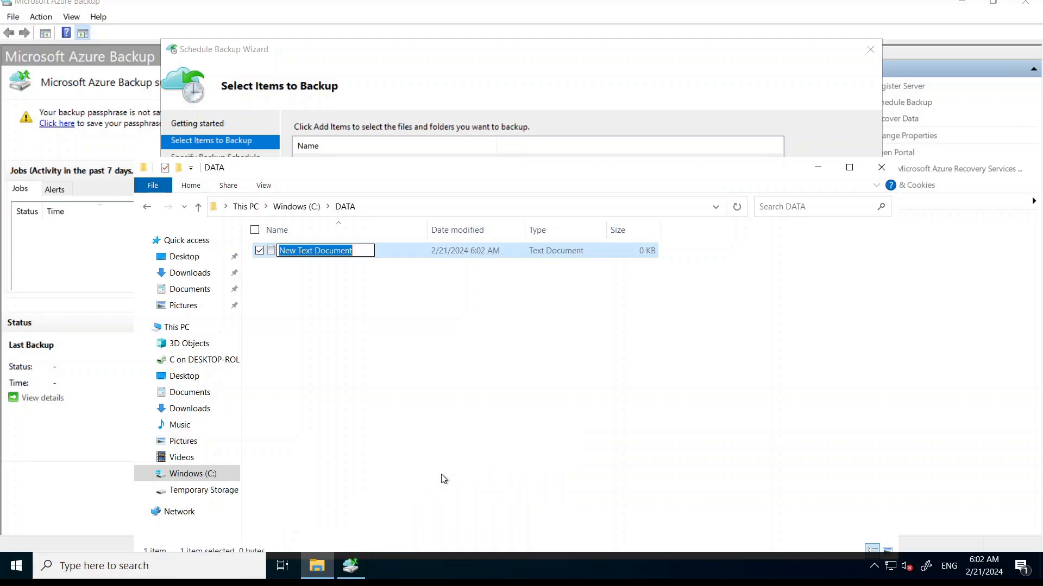
type("FILE1")
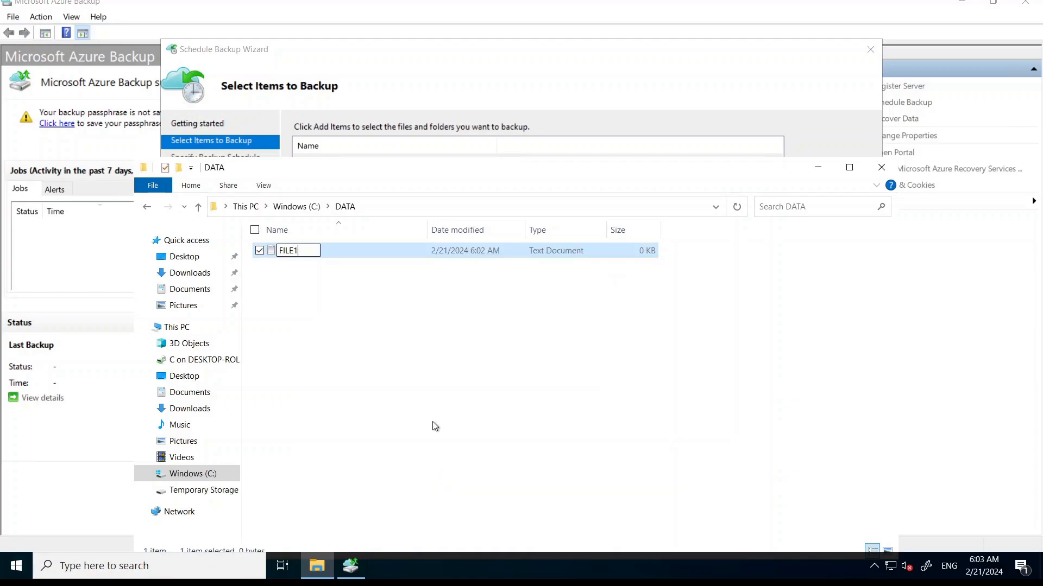
left_click(403, 272)
Write "This is Important file" in FILE1, save it, and close both the file and File Explorer
double_click(400, 253)
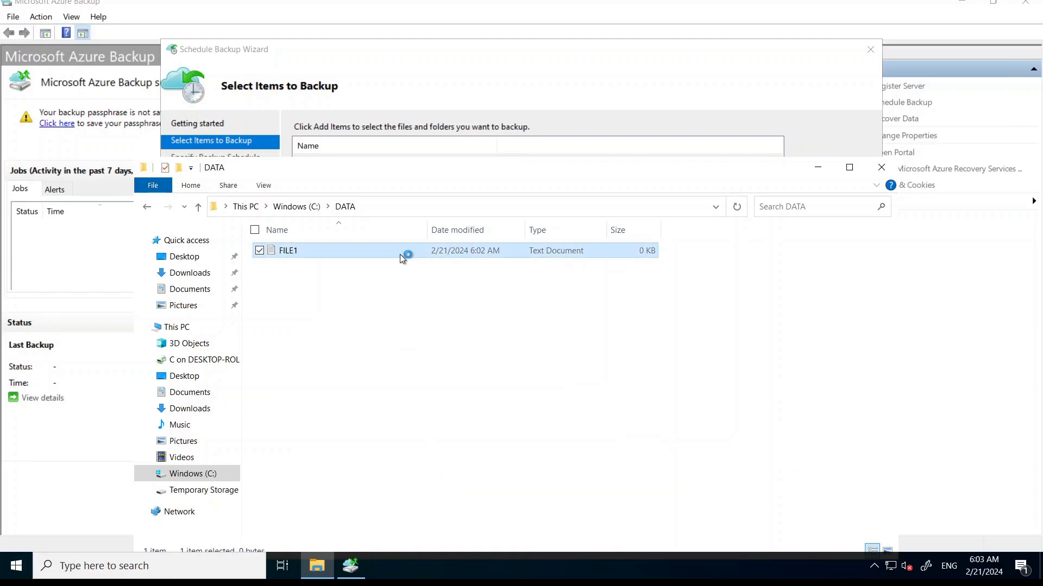
type("Thi")
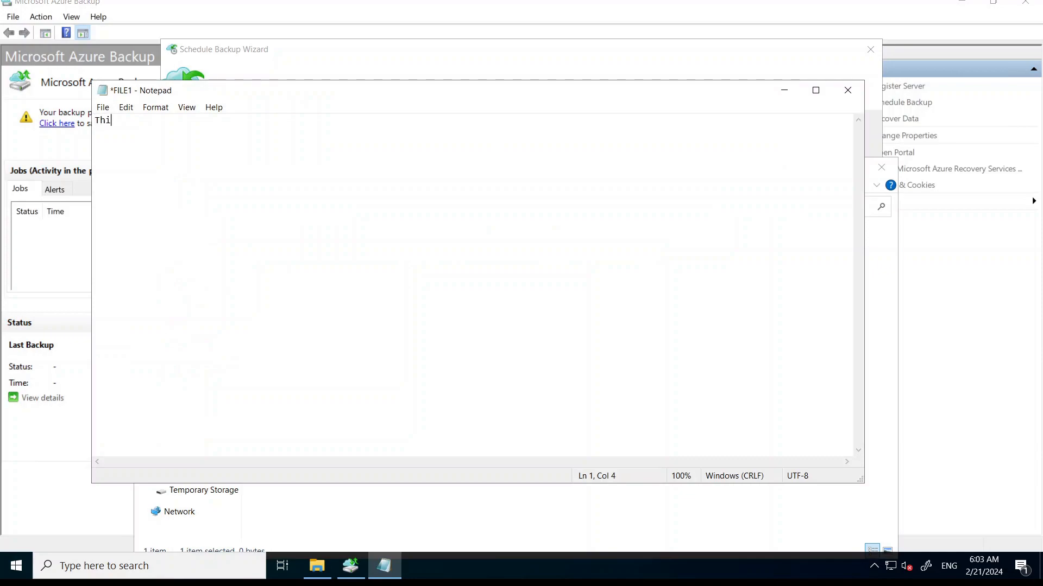
type("s is Important file")
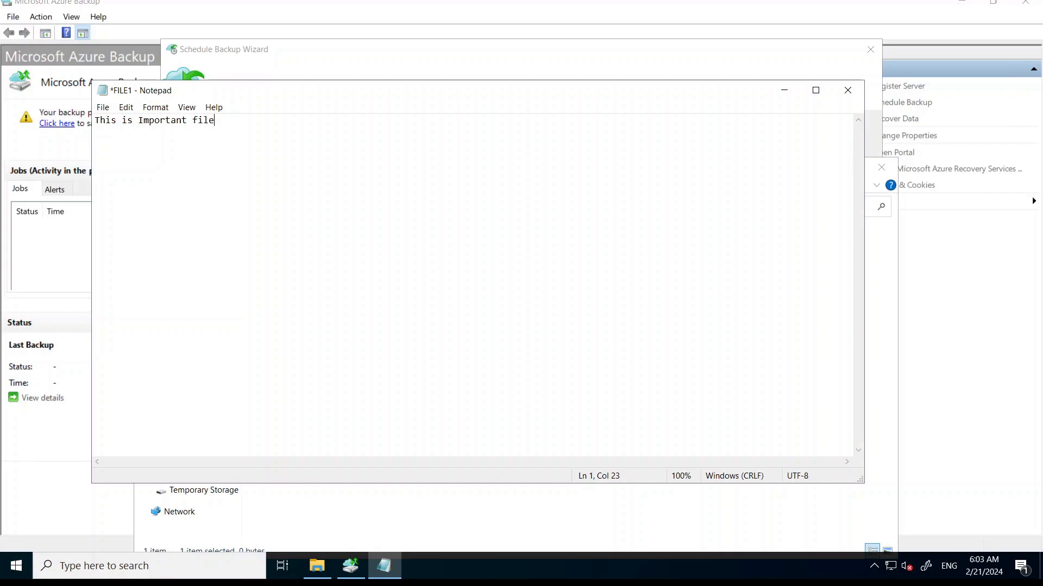
key("ctrl+s")
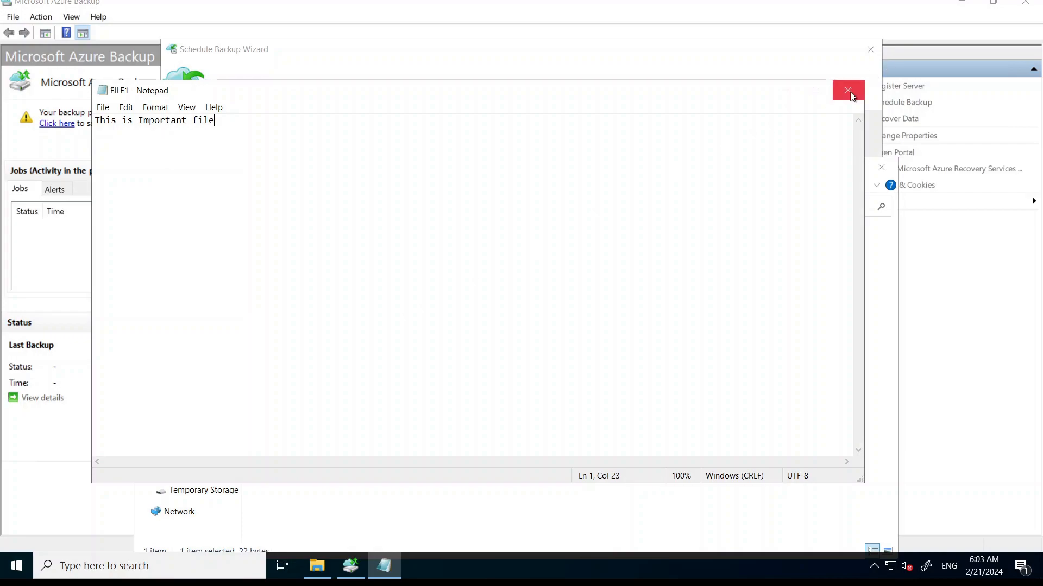
left_click(850, 92)
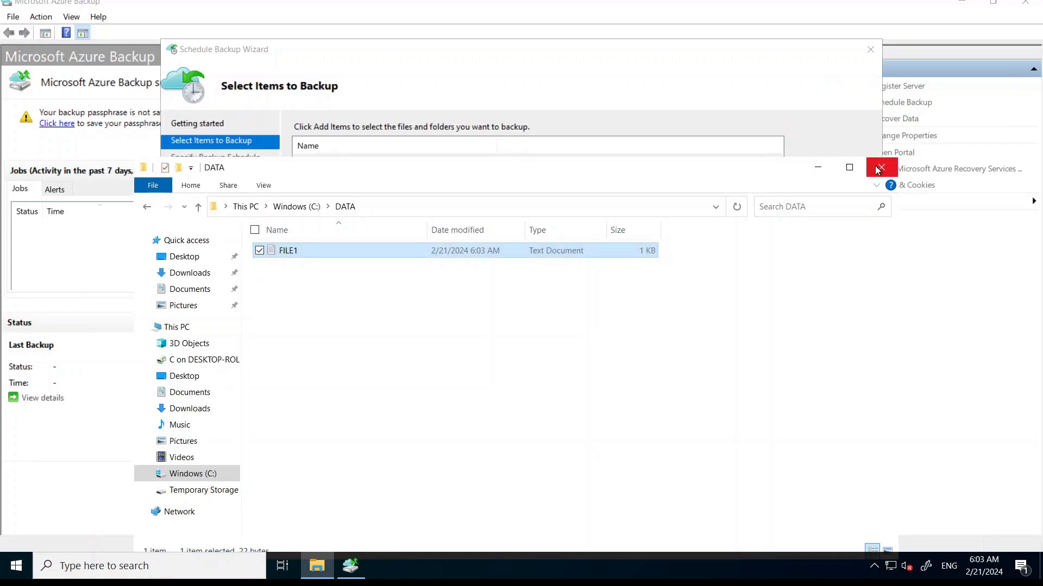
left_click(874, 165)
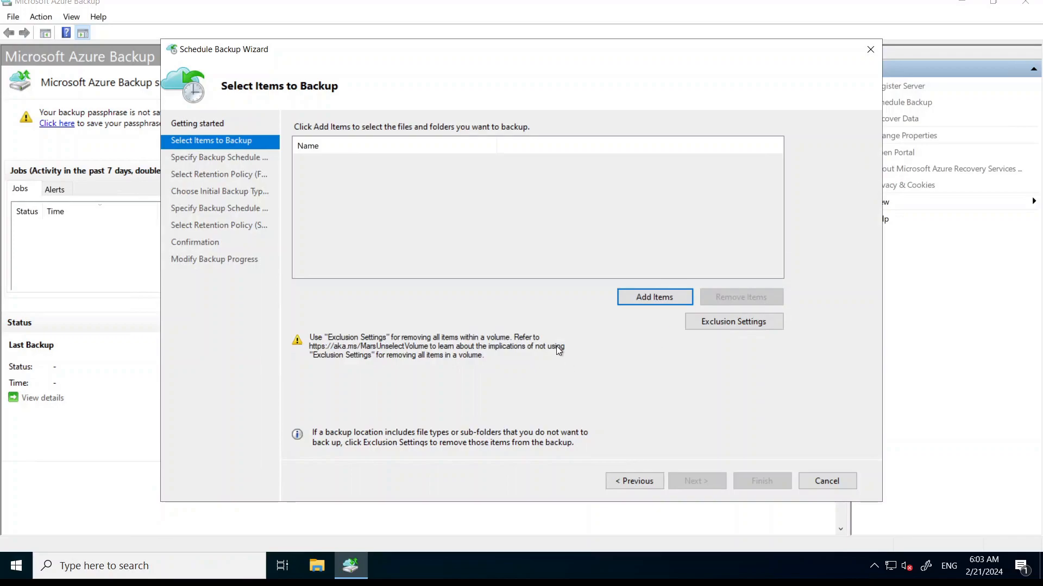
Add only the DATA folder on the C: drive to the items to back up
left_click(642, 301)
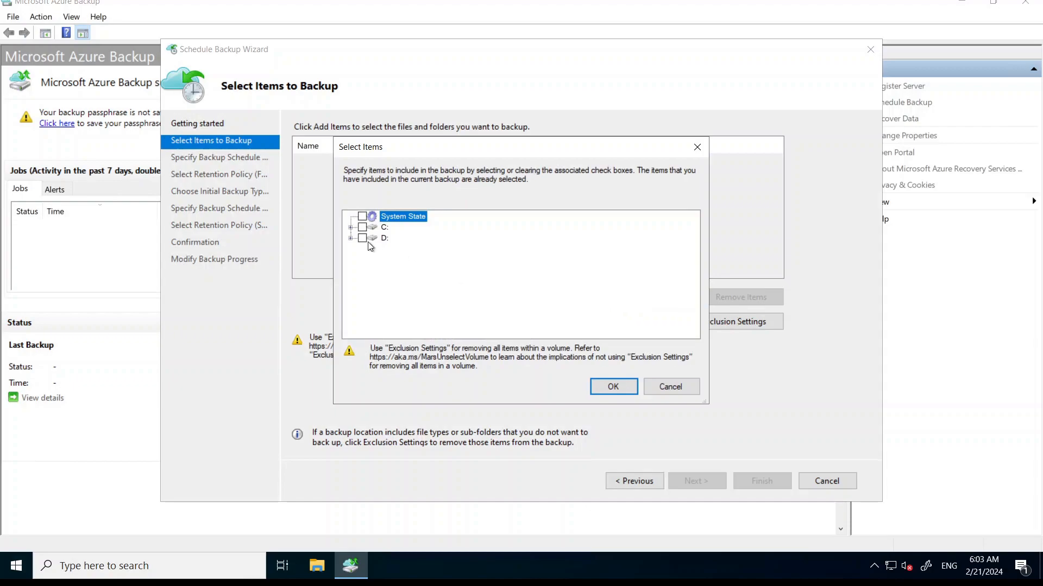
left_click(350, 228)
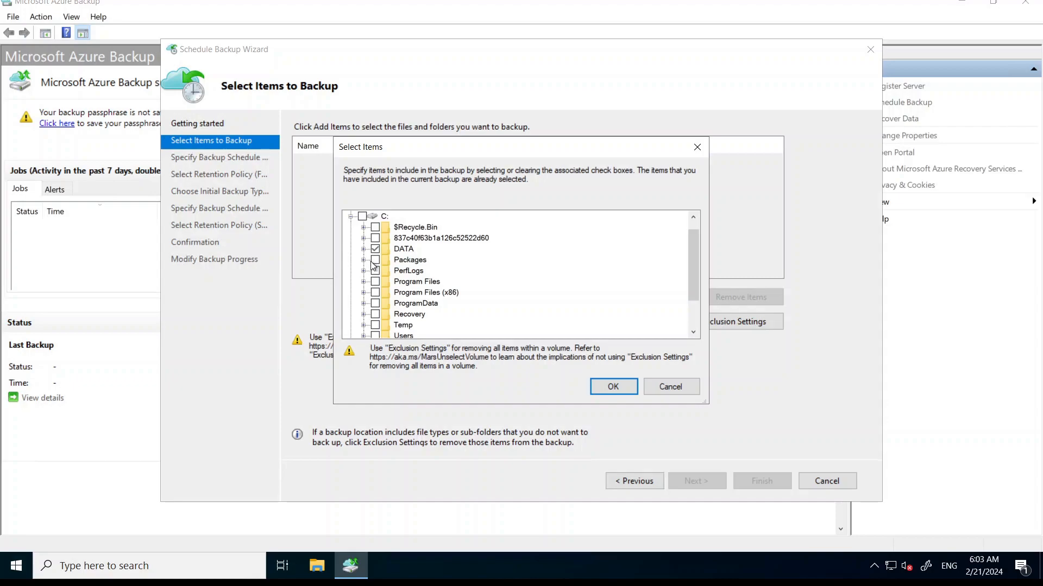
left_click(362, 227)
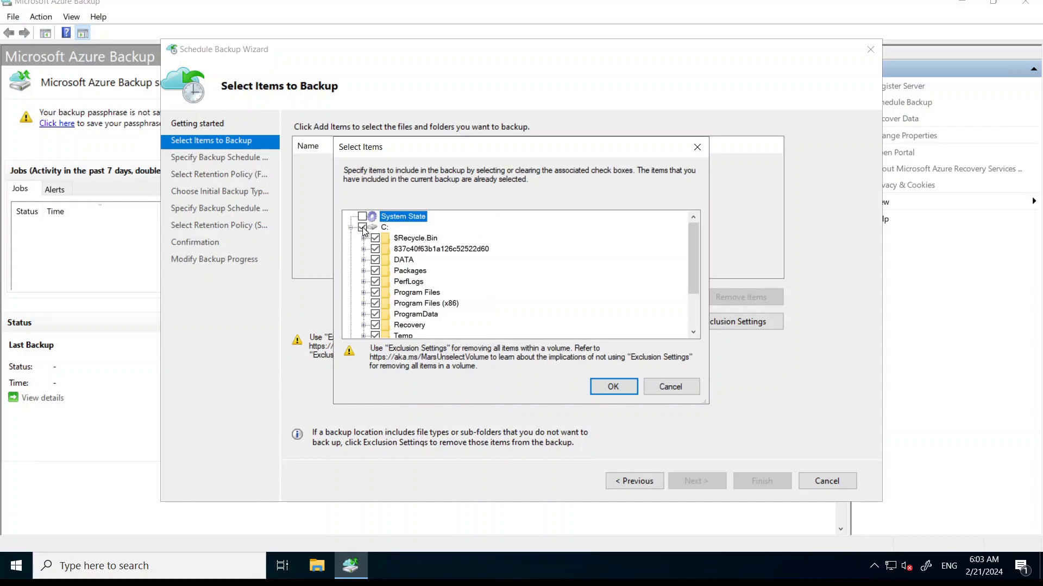
left_click(362, 227)
left_click(374, 261)
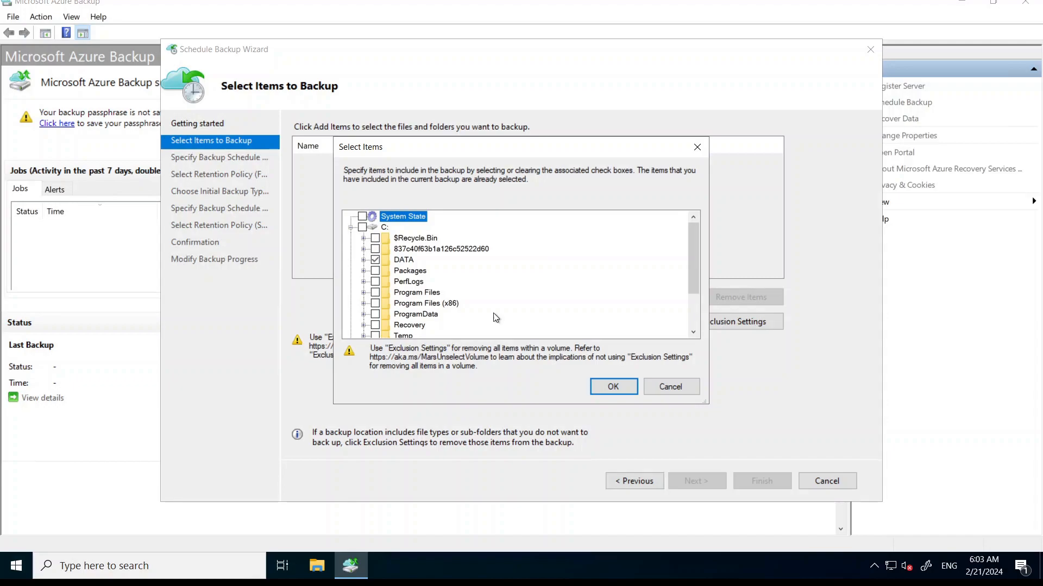
left_click(613, 386)
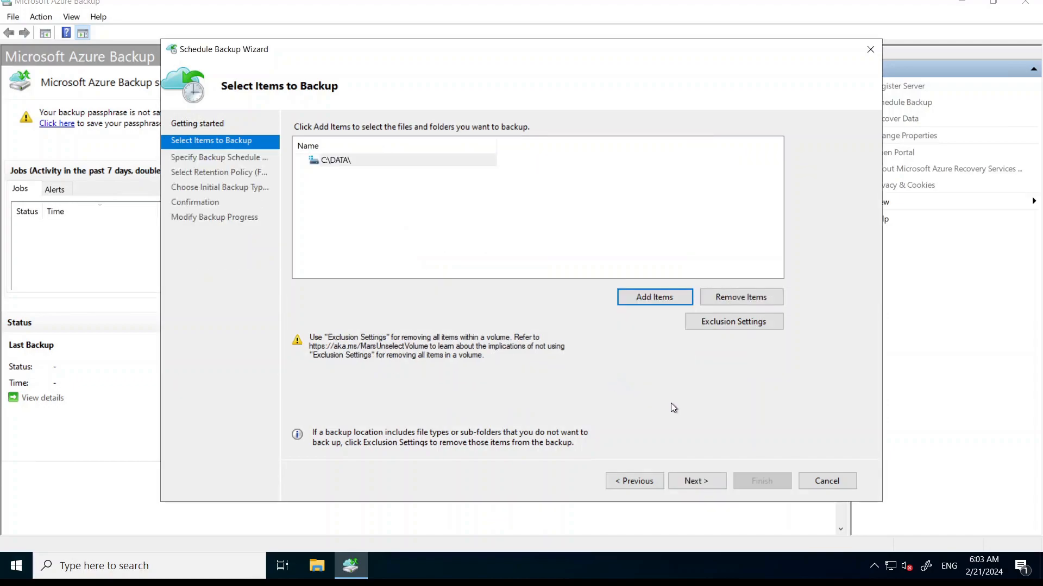
Keep the backup schedule for the selected items at once a day at 1:30 AM
left_click(705, 480)
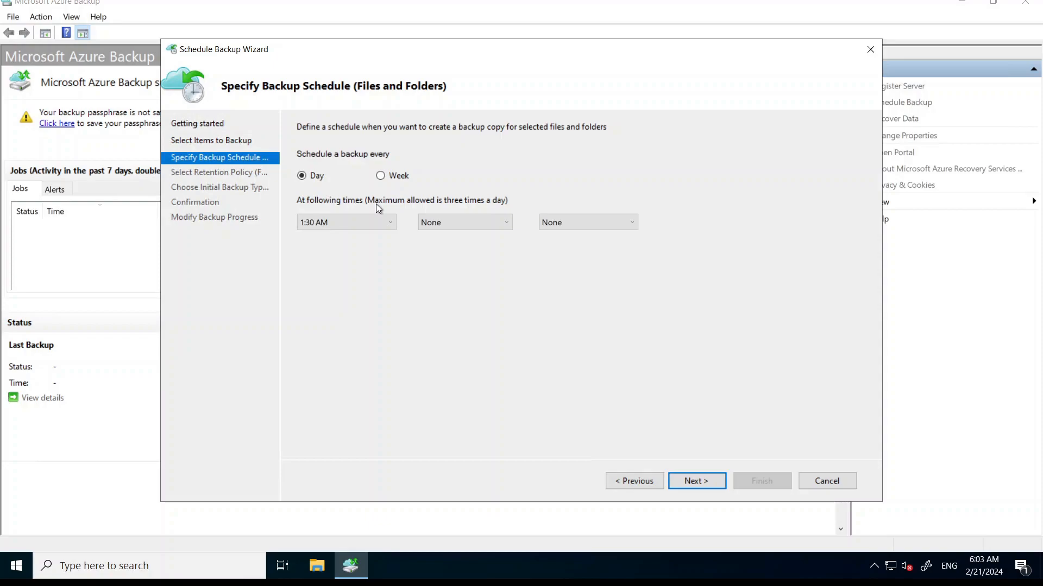
left_click(373, 222)
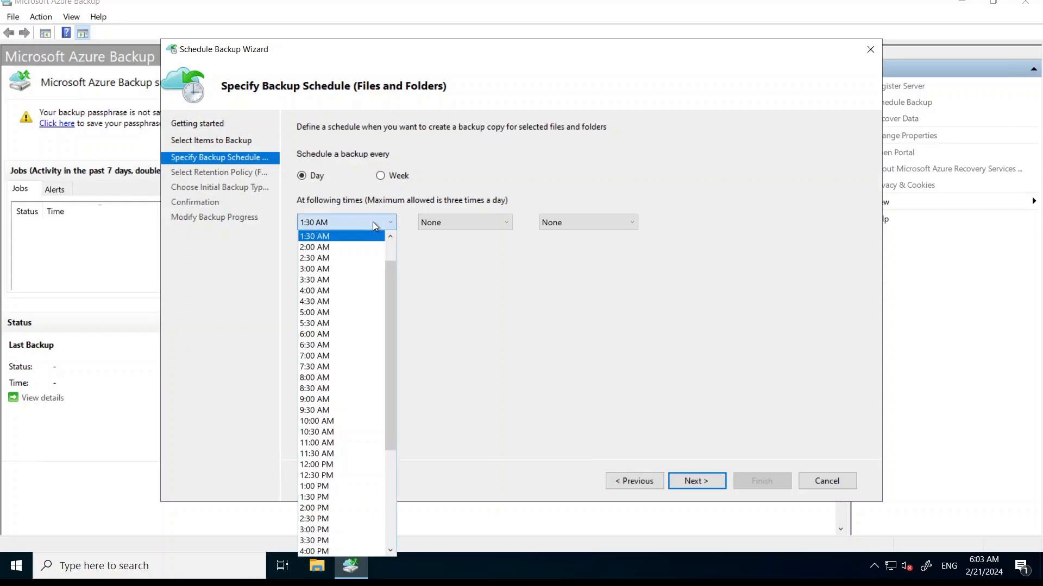
left_click(570, 344)
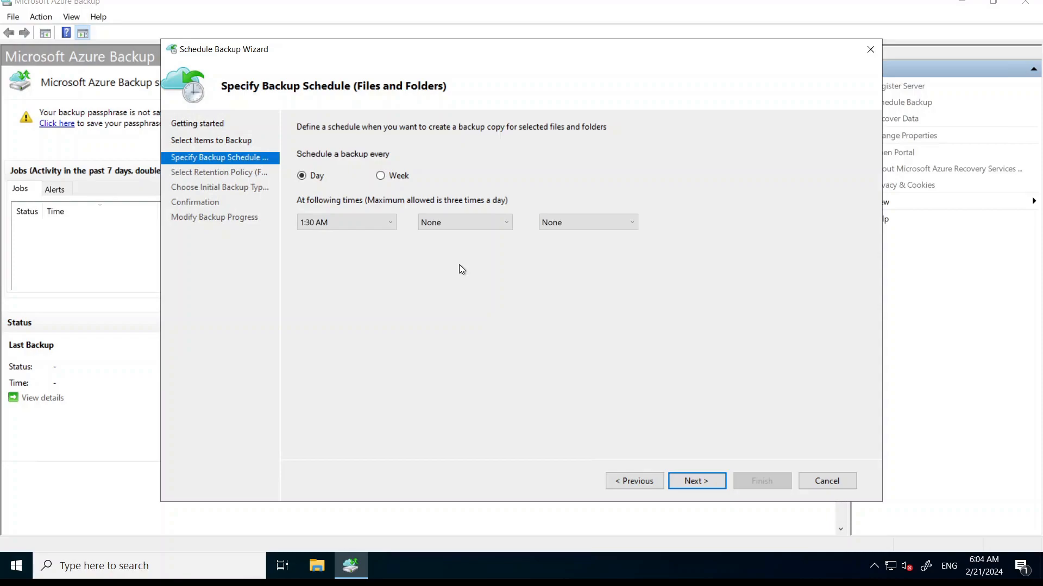
left_click(692, 480)
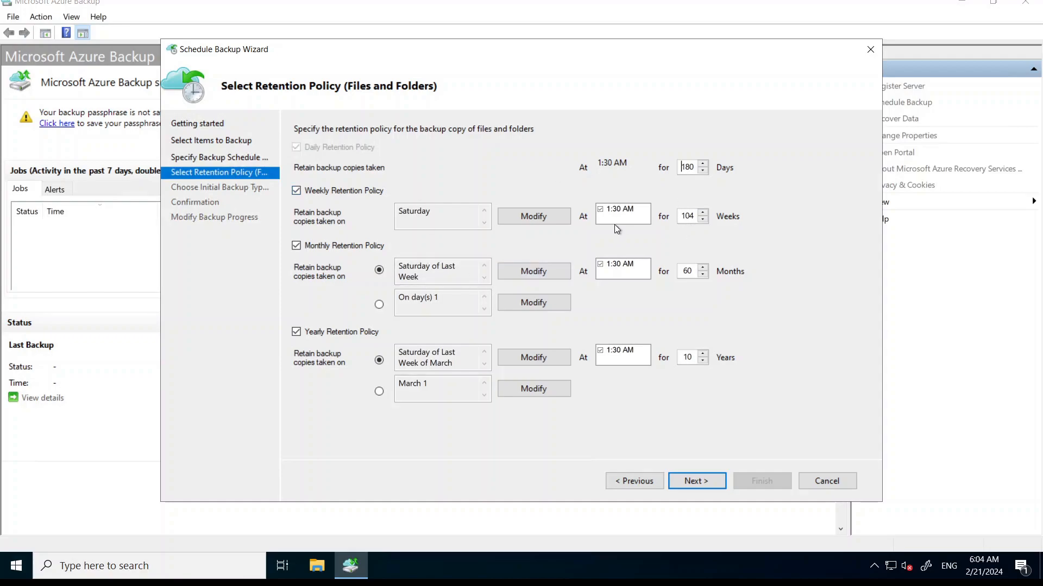
Accept the default retention policy and initial transfer over the network, create the backup schedule, and close the wizard
left_click(696, 481)
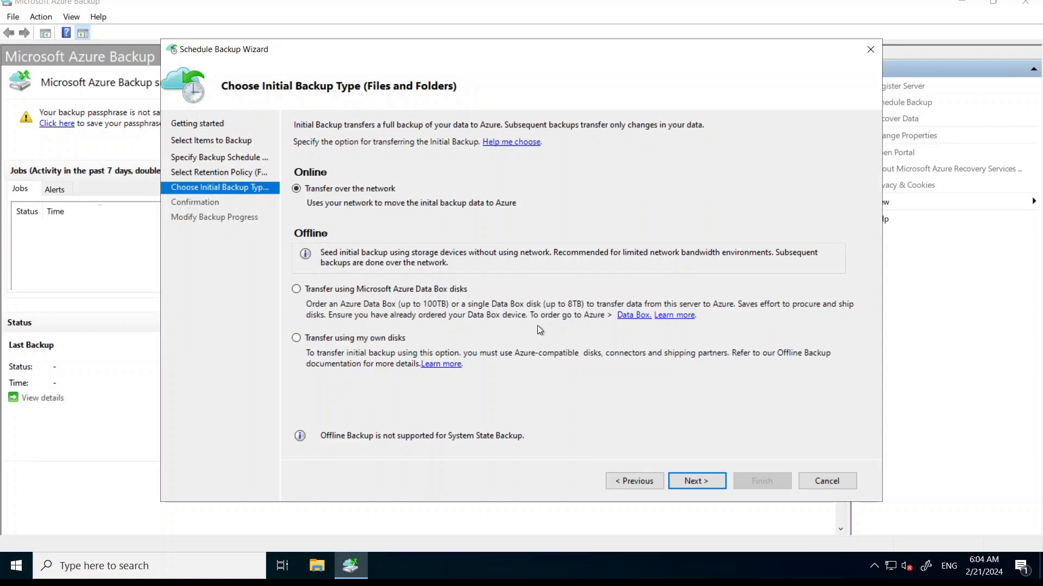
left_click(705, 483)
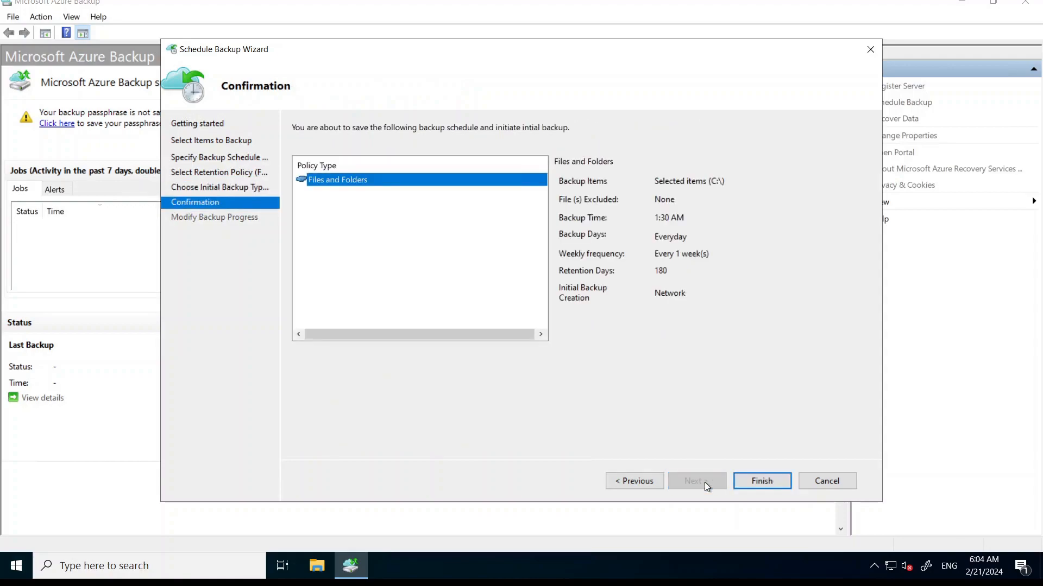
left_click(754, 483)
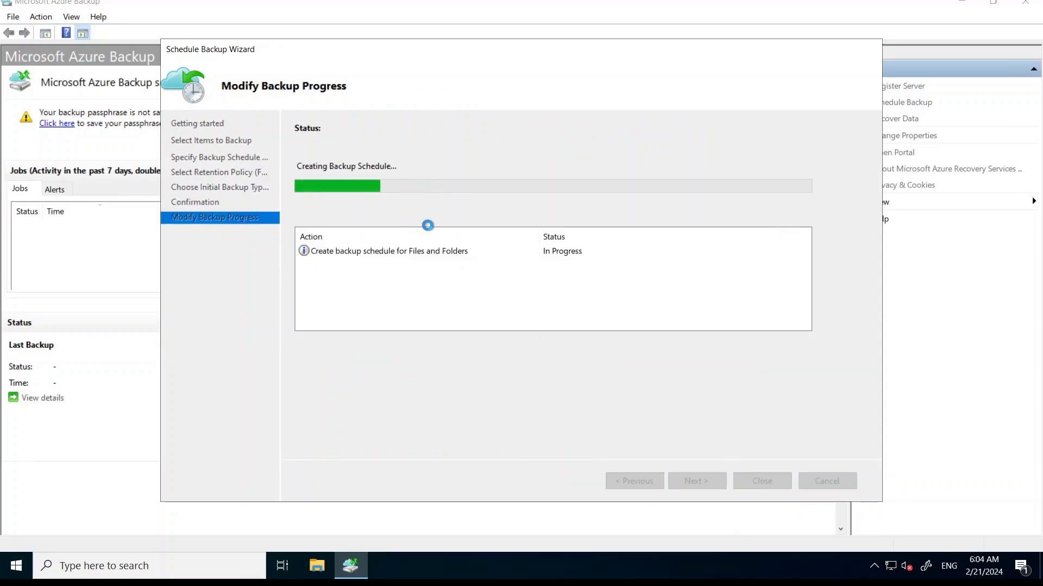
left_click(758, 487)
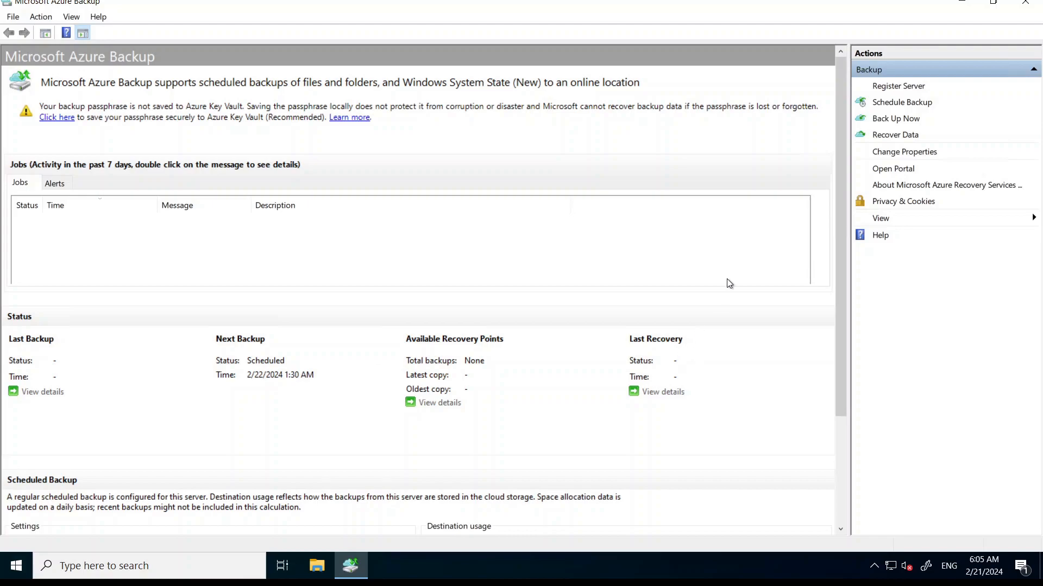
Set up an on-demand Files and Folders backup of the C:\ volume, retained until 3/22/2024
left_click(896, 123)
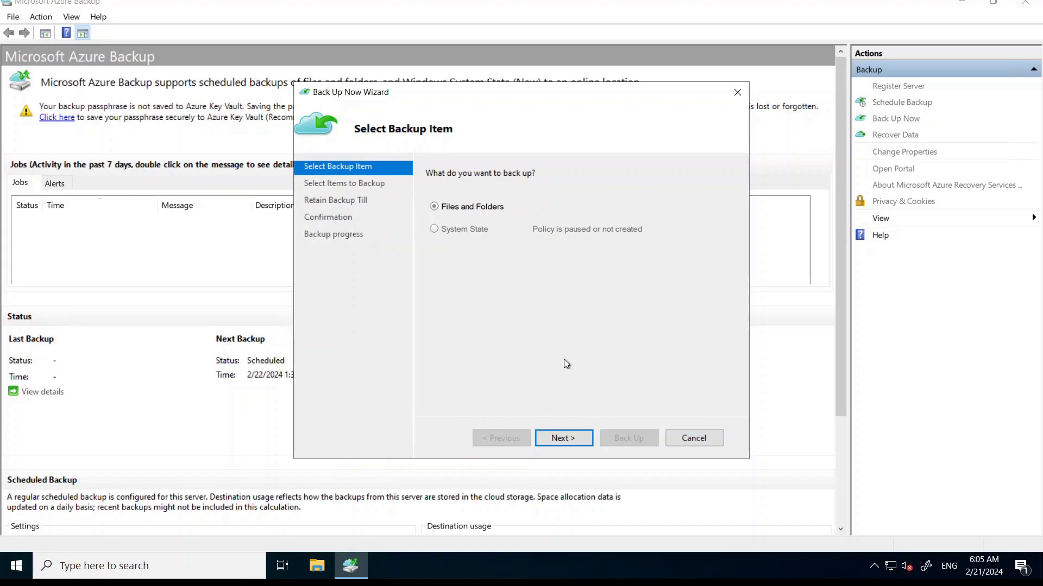
left_click(565, 437)
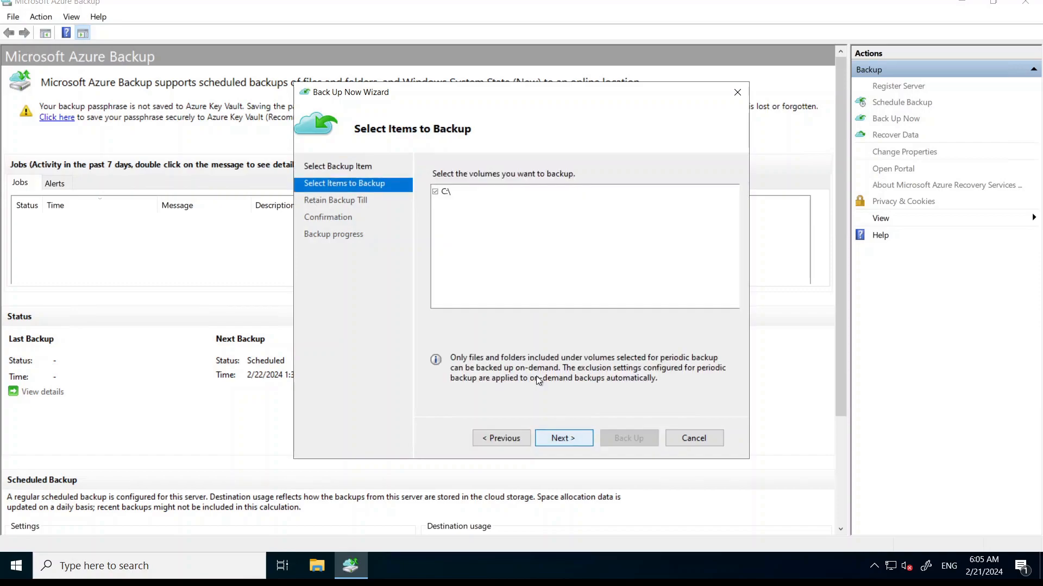
left_click(436, 191)
left_click(435, 191)
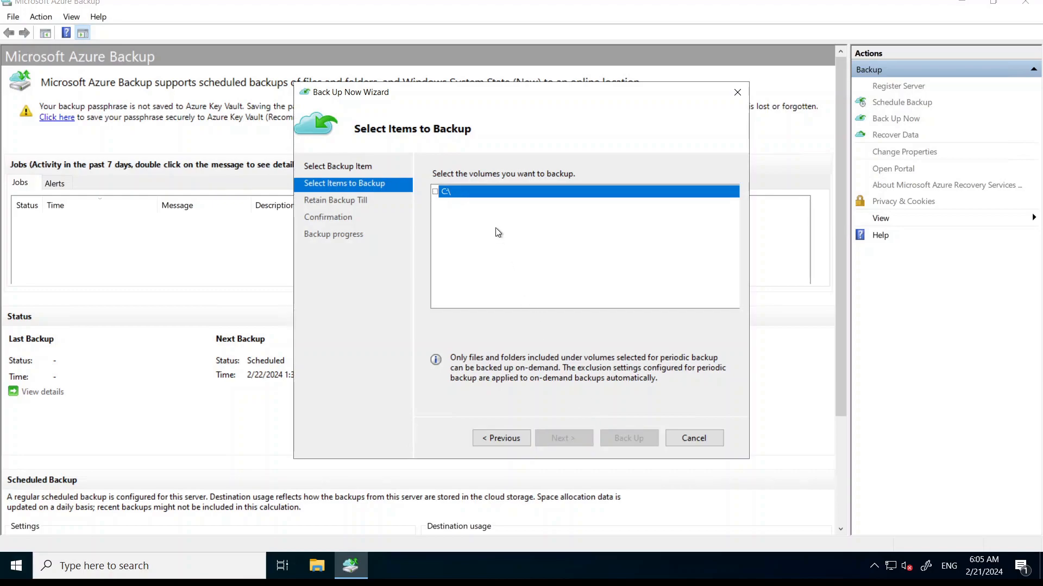
double_click(478, 193)
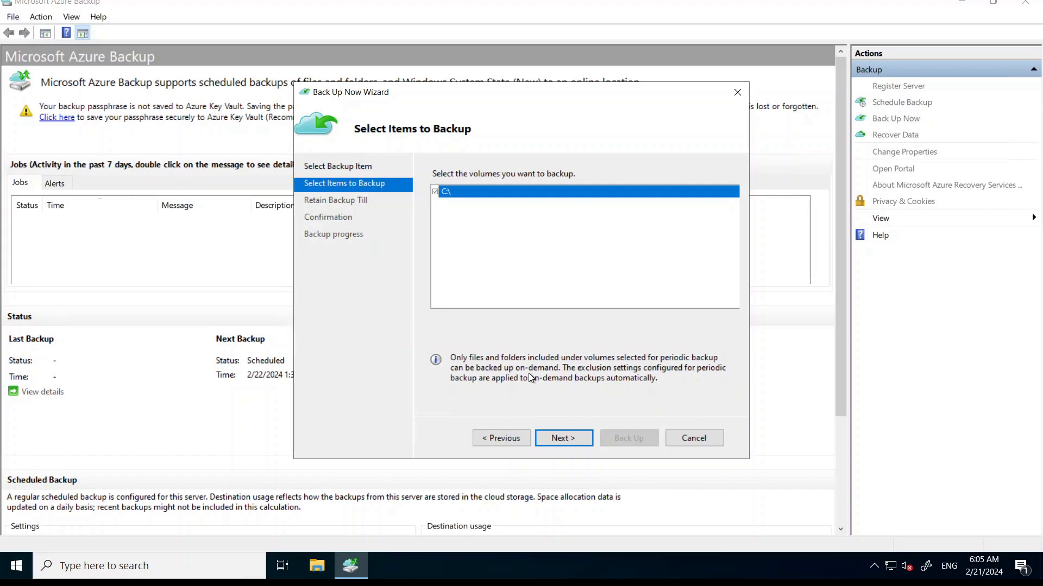
left_click(509, 436)
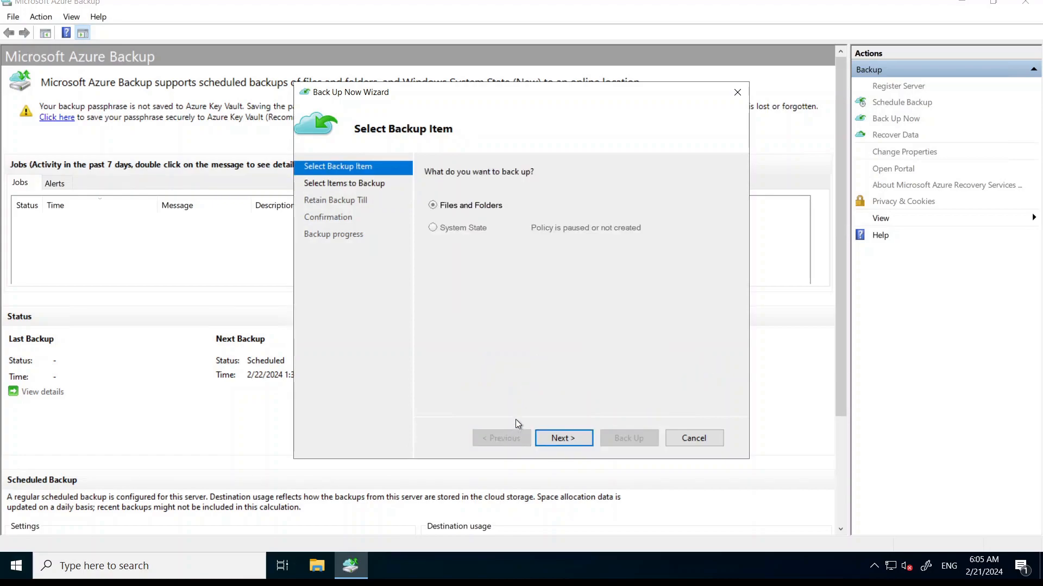
left_click(560, 440)
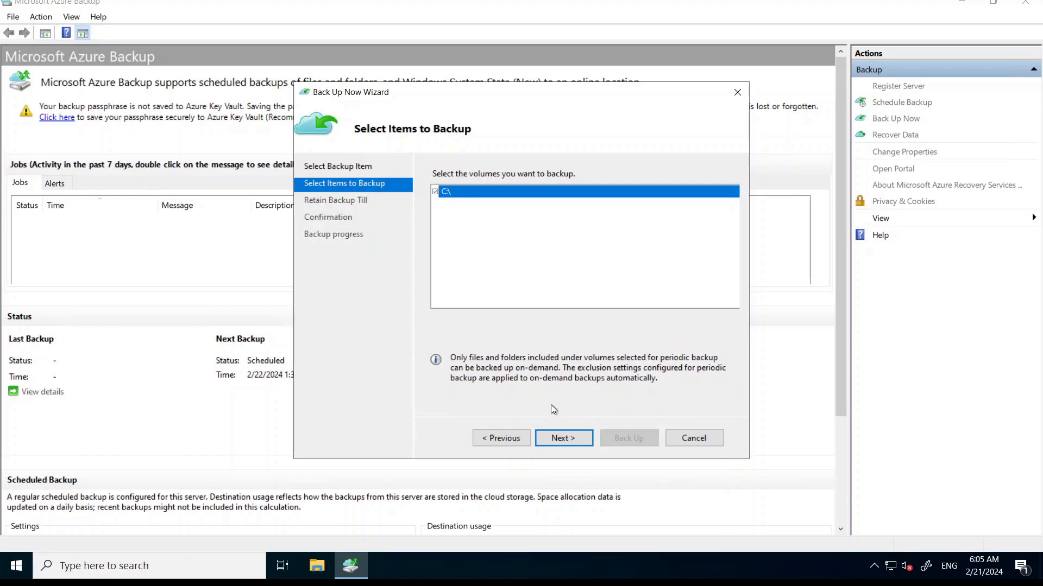
left_click(560, 435)
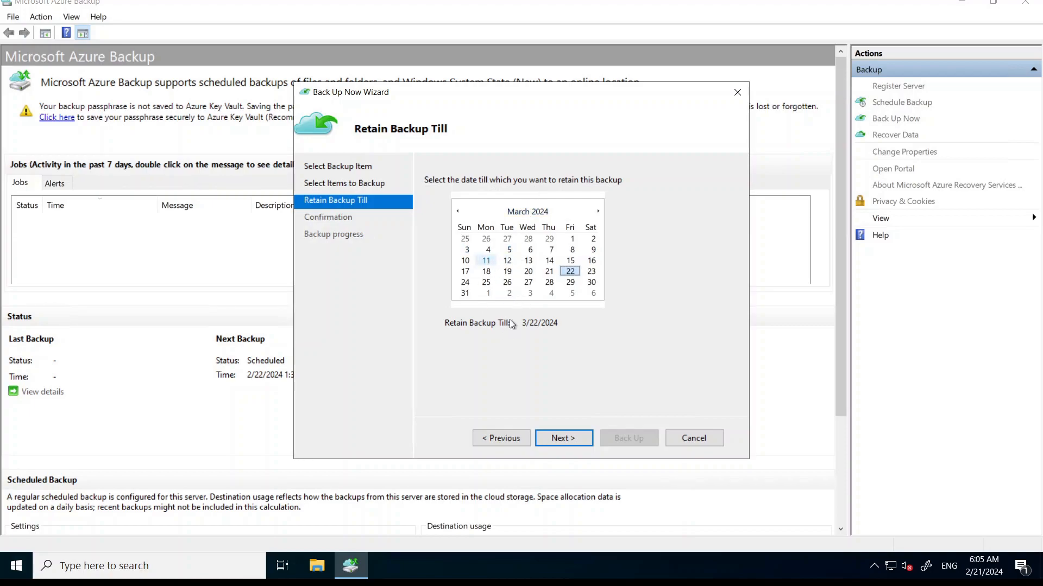
left_click(574, 437)
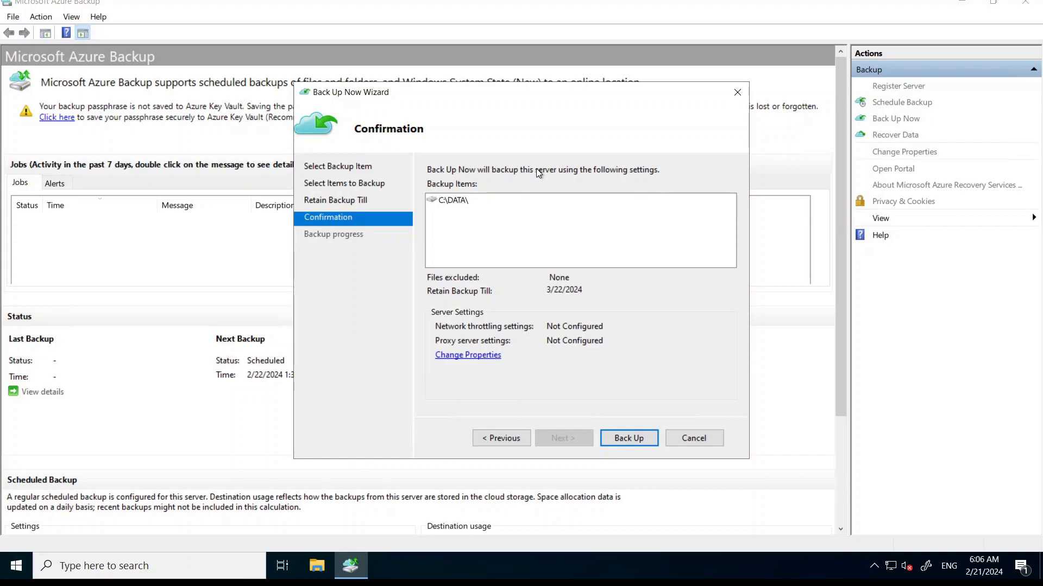
Review the on-demand backup's item, volume and retention choices again, and return to the confirmation page
left_click(450, 203)
left_click(443, 206)
left_click(515, 437)
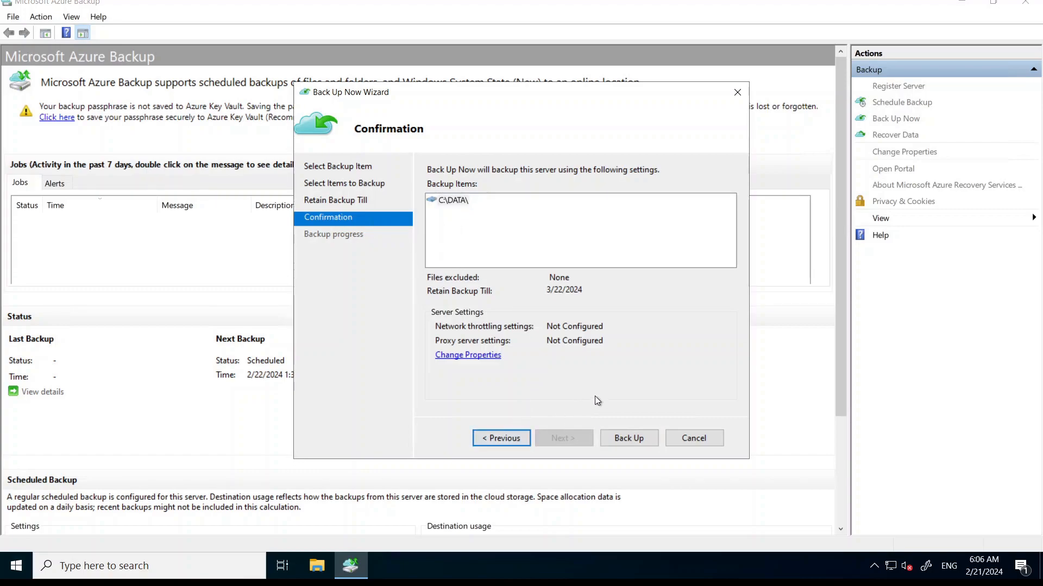
left_click(514, 442)
left_click(513, 442)
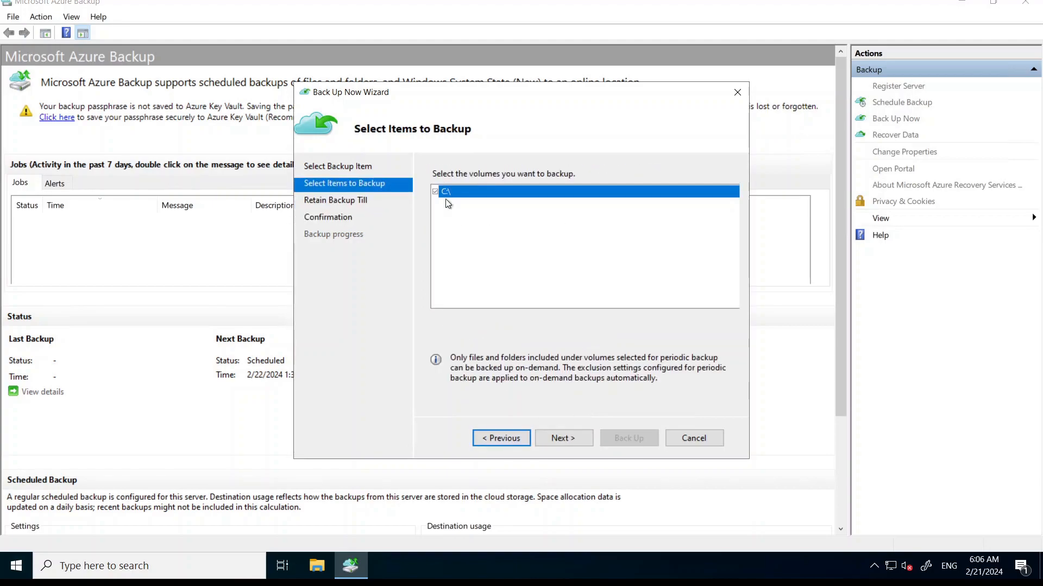
left_click(493, 438)
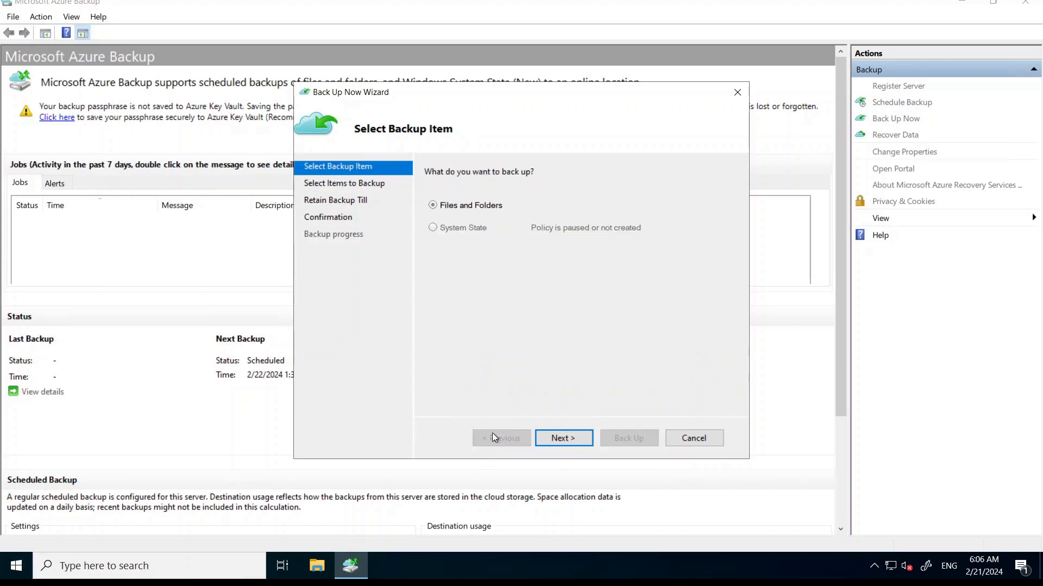
left_click(546, 438)
left_click(546, 437)
left_click(546, 438)
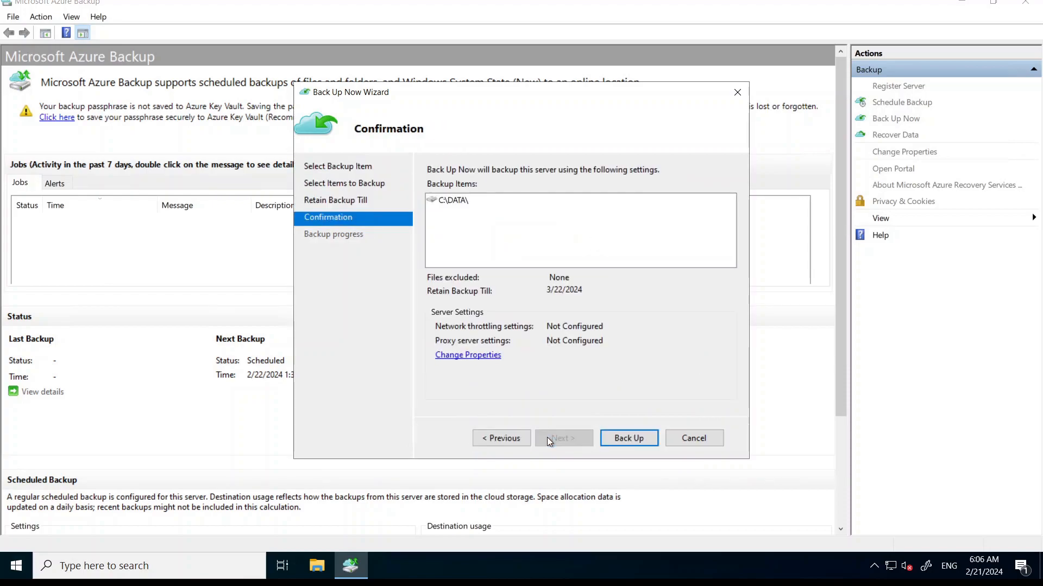
left_click(448, 200)
left_click(498, 252)
Inspect the throttling, proxy and encryption properties, switch bandwidth throttling on and off again, and save the server properties
left_click(480, 356)
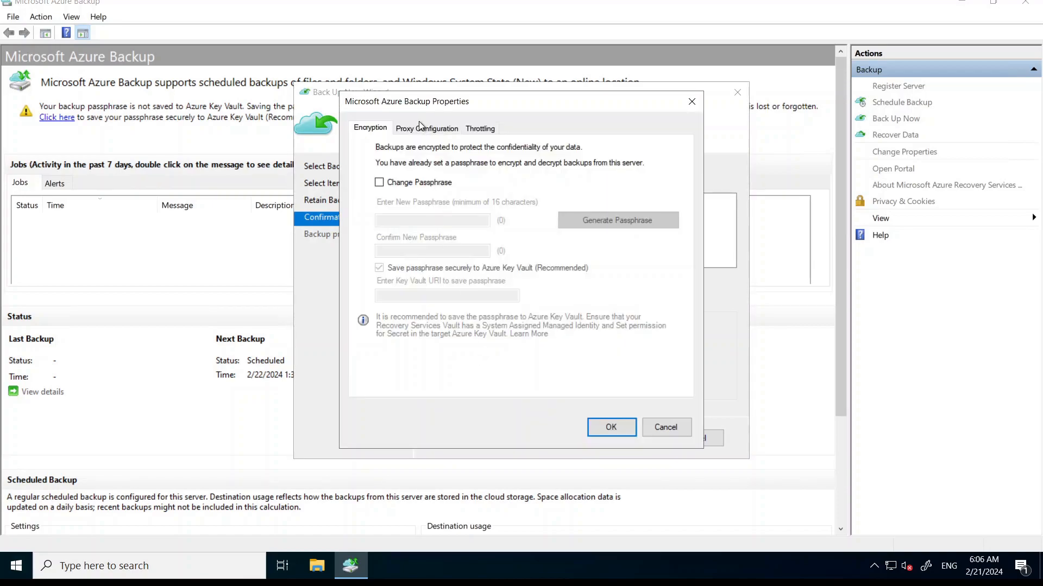
left_click(468, 128)
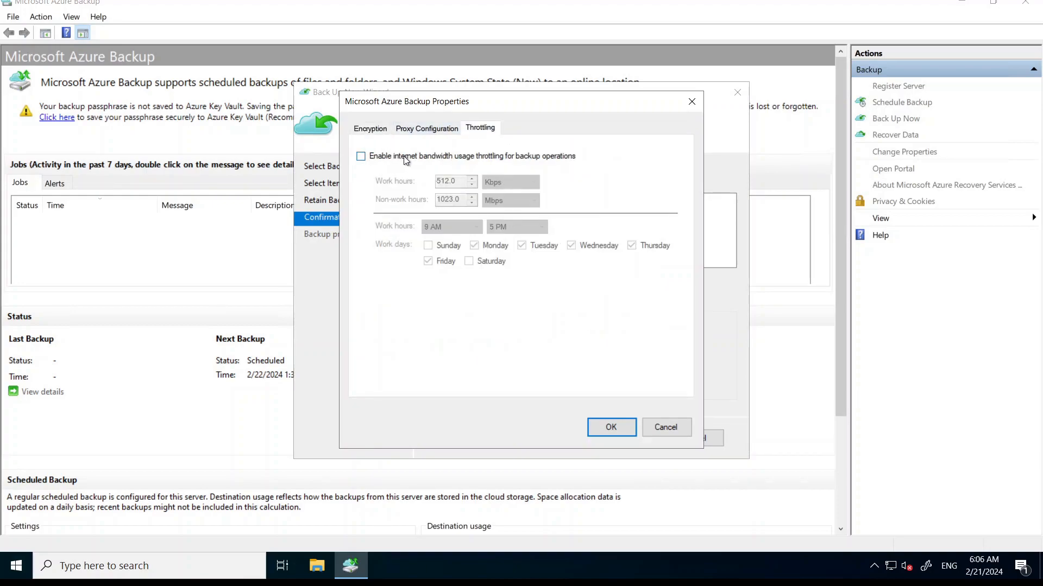
left_click(363, 158)
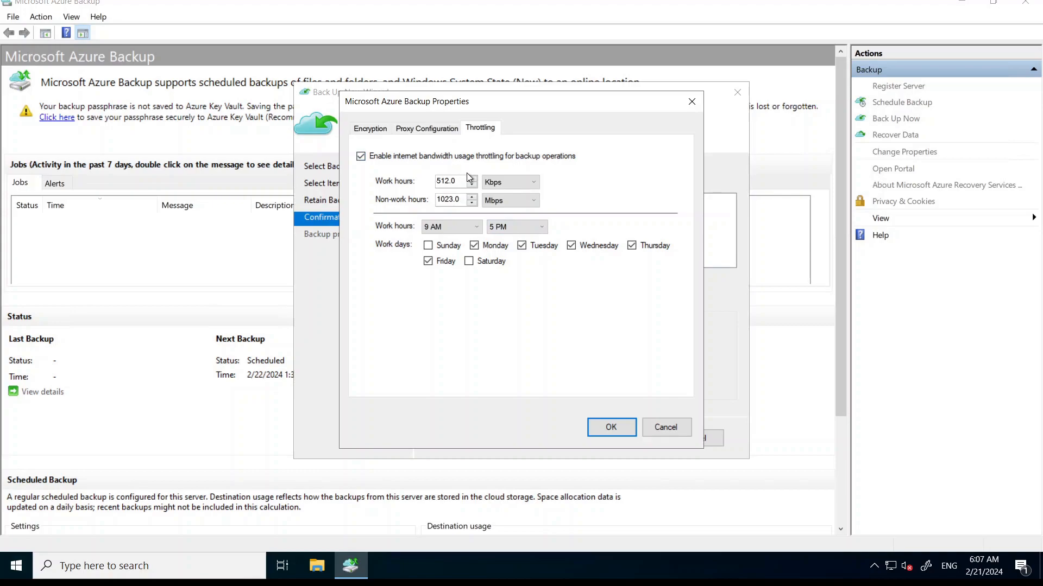
left_click(436, 182)
left_click(424, 130)
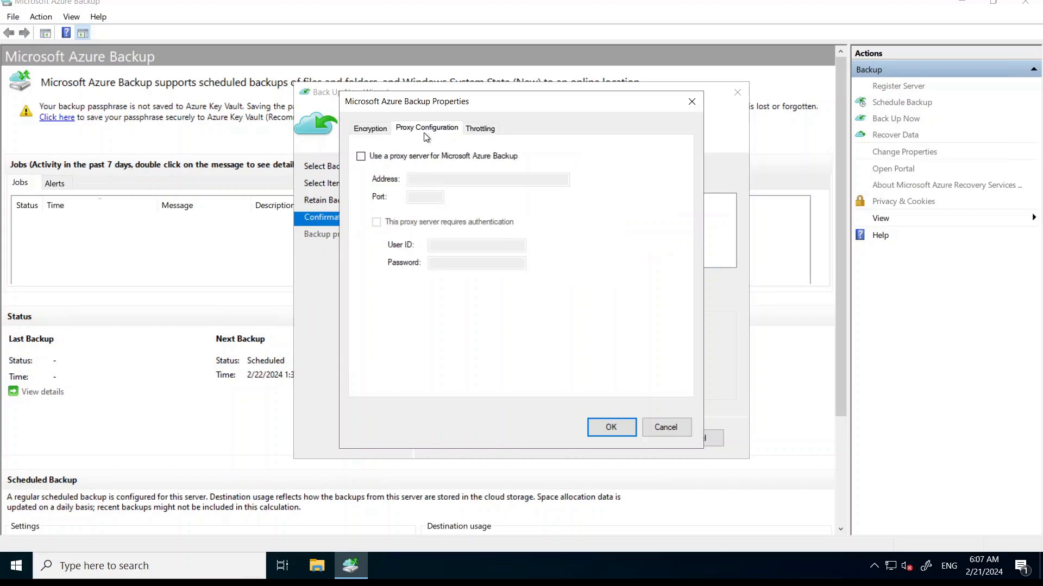
left_click(476, 129)
left_click(405, 157)
left_click(373, 129)
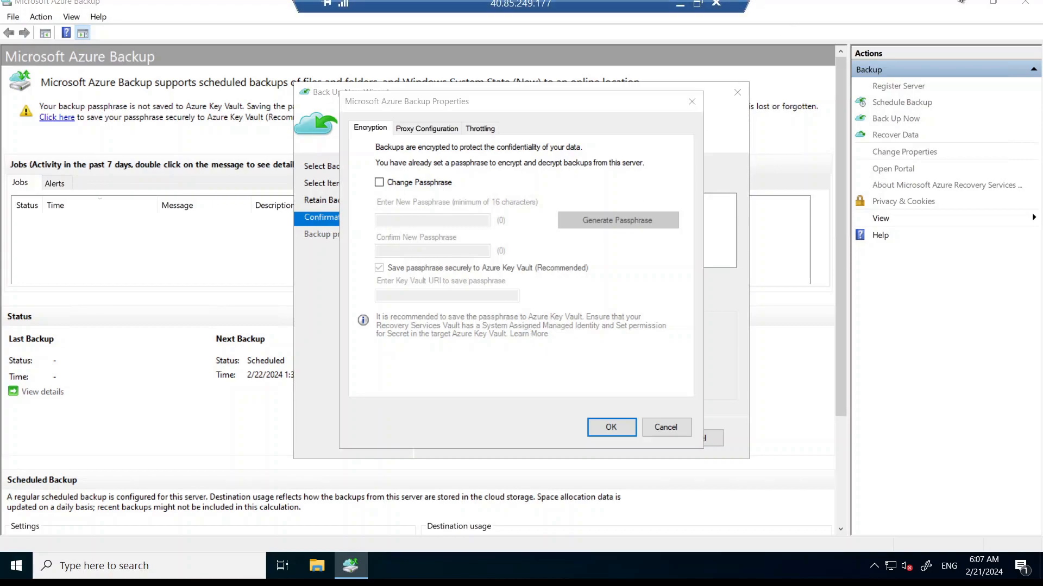
left_click(607, 427)
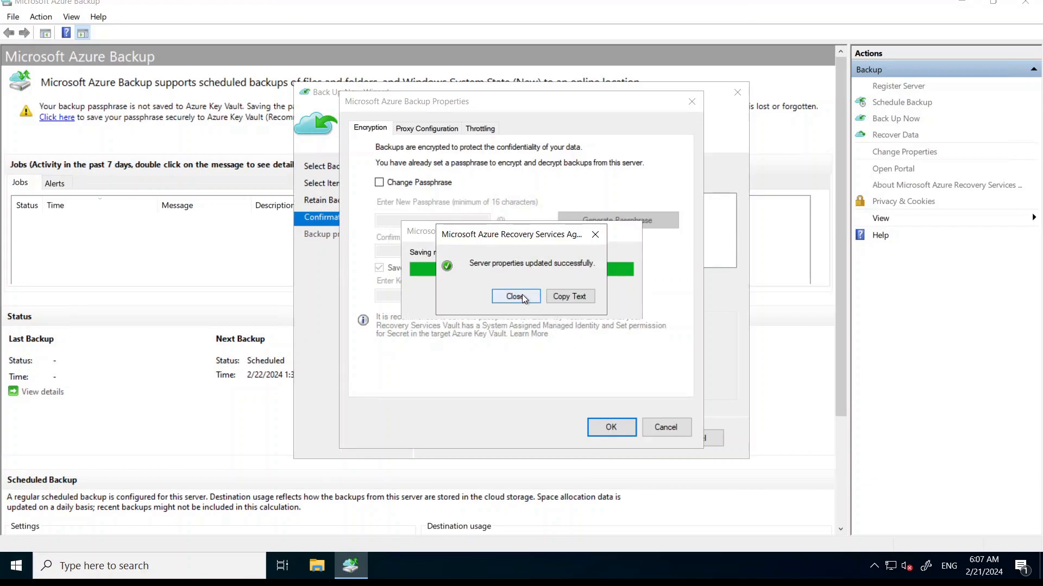
left_click(551, 297)
left_click(520, 296)
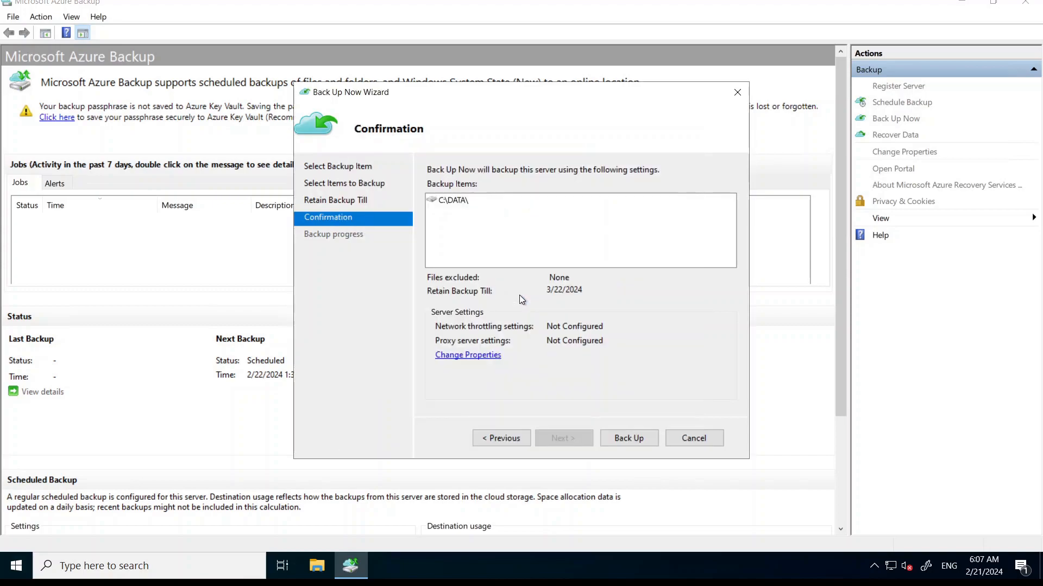
Run the on-demand backup, follow the status of the C:\ item until it finishes, and close the wizard
left_click(637, 440)
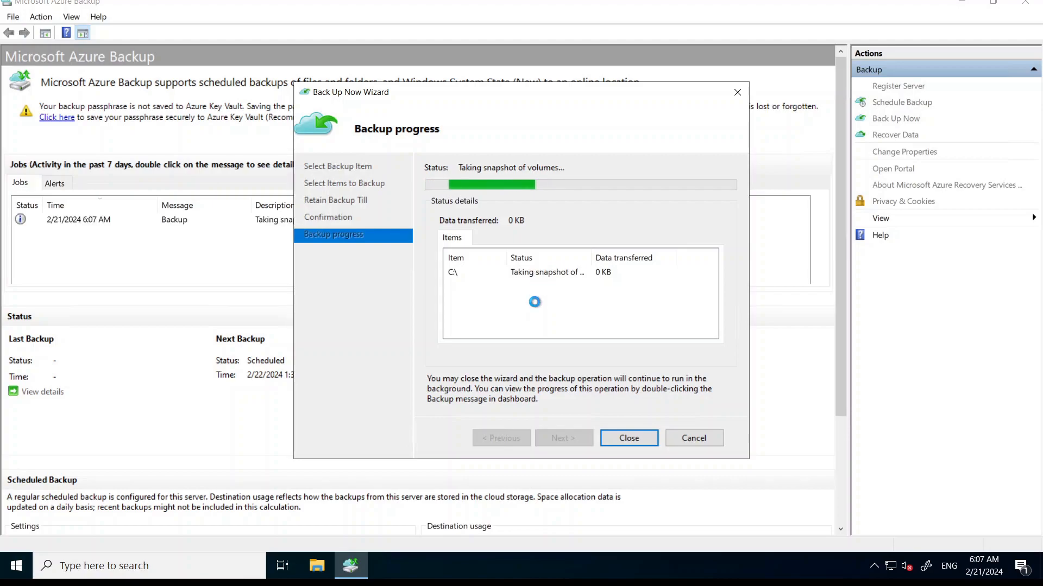
left_click_drag(591, 255, 623, 258)
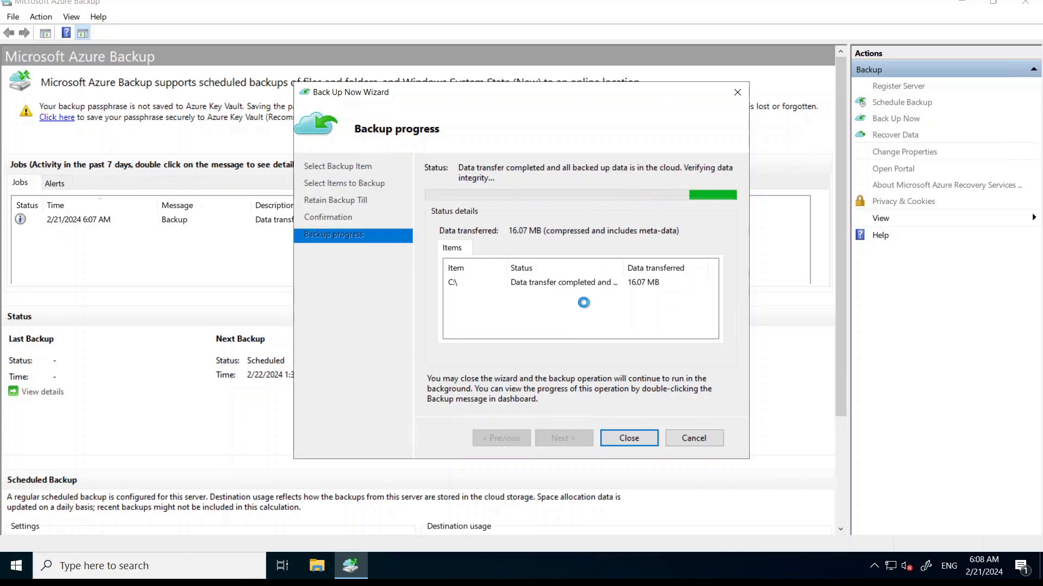
left_click_drag(623, 268, 642, 268)
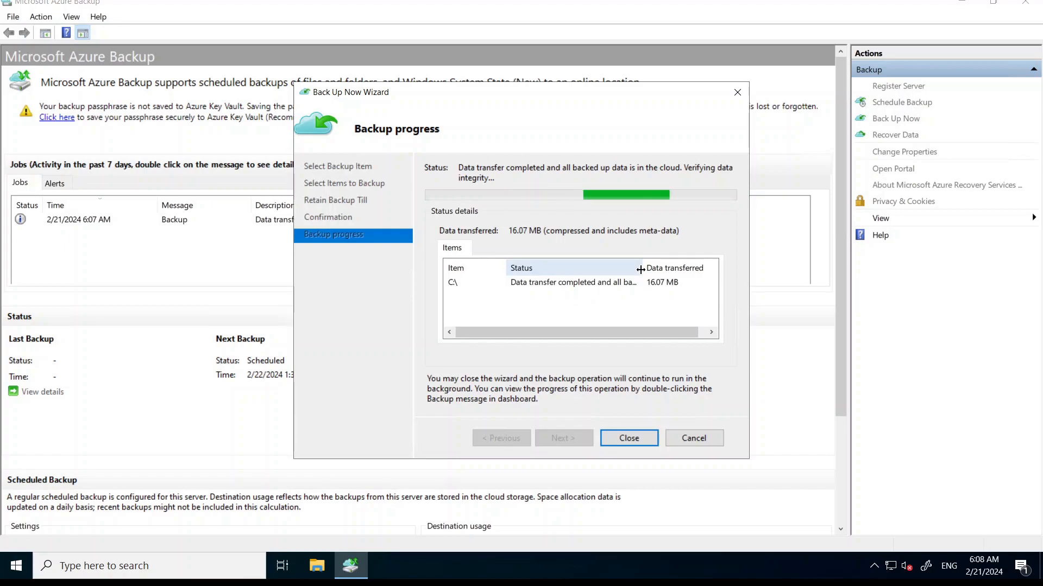
left_click(609, 285)
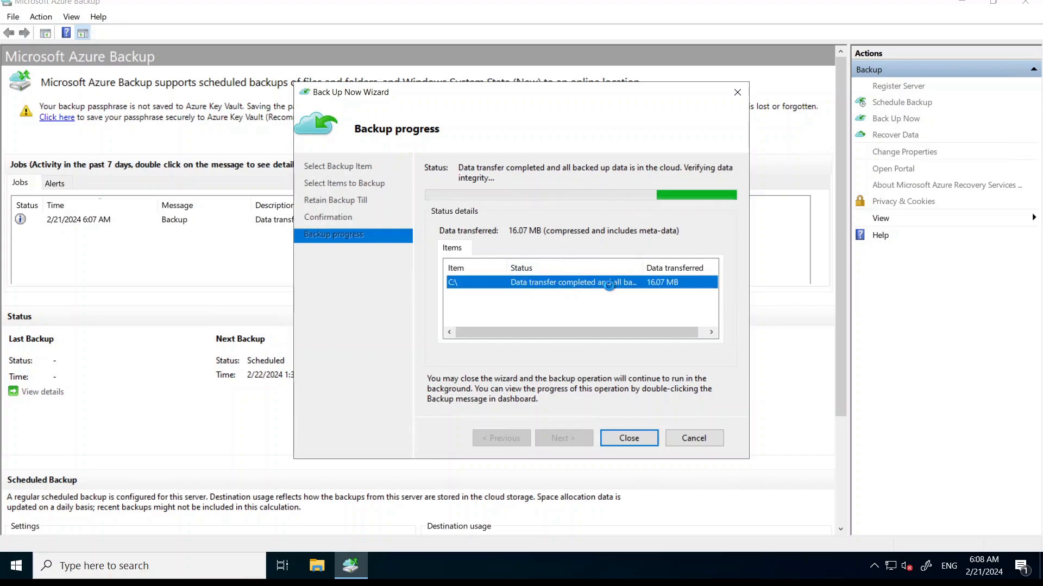
mouse_move(598, 1)
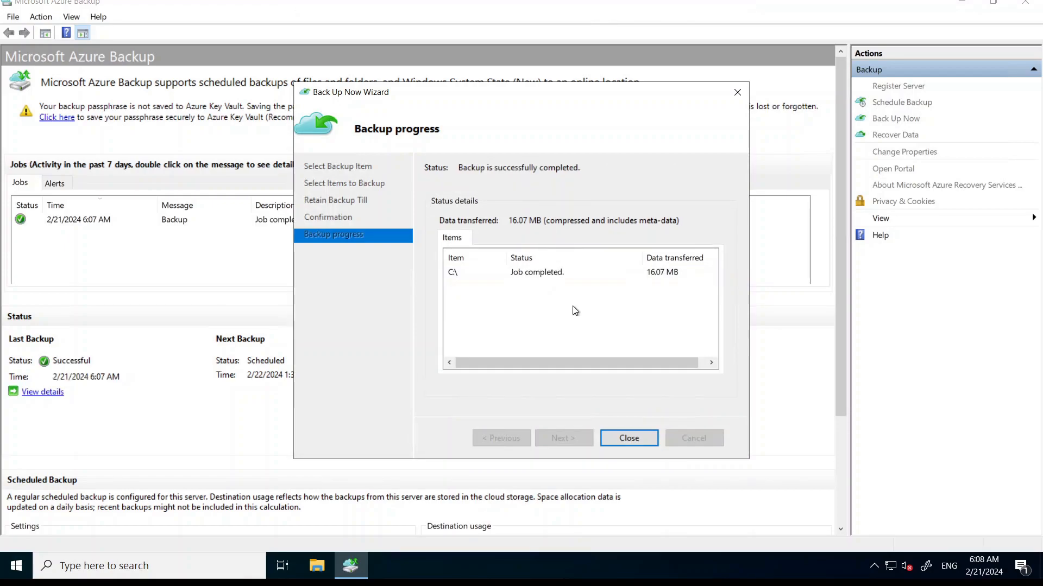
left_click(533, 275)
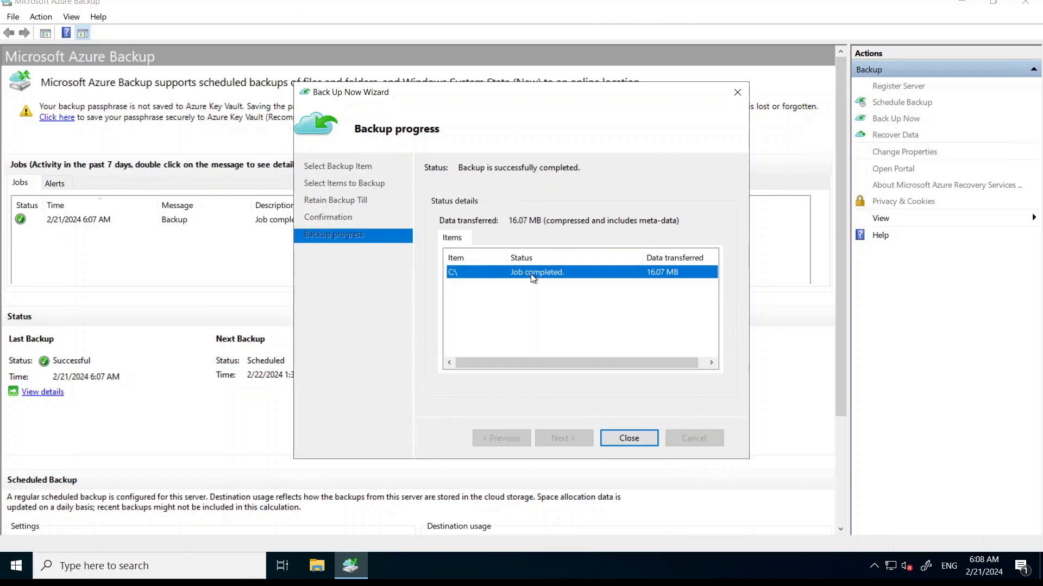
left_click(626, 442)
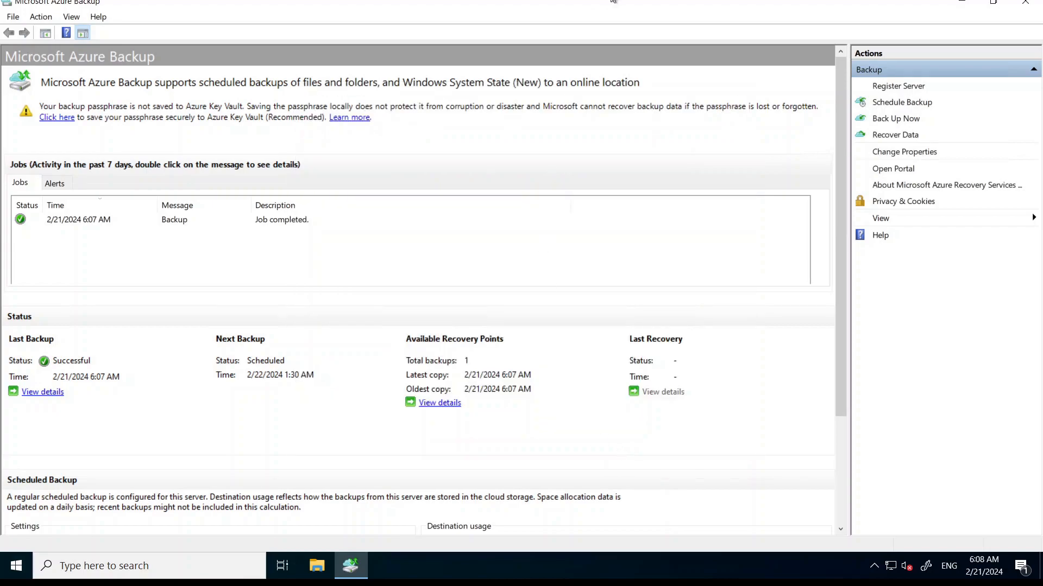
Switch to the Azure portal in Chrome and open the backup items of the VAULT592 Recovery Services vault
left_click(675, 5)
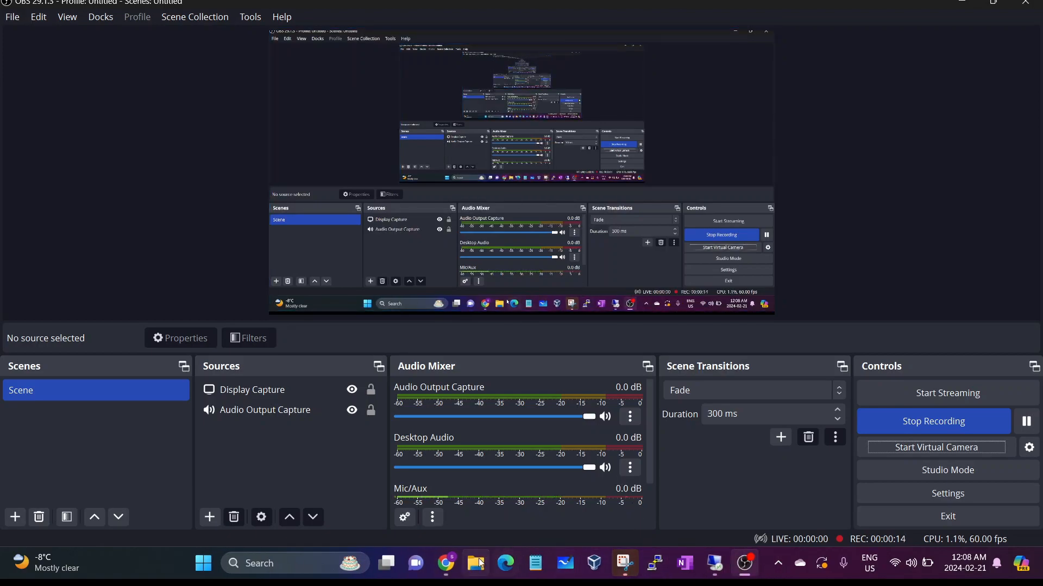
left_click(454, 566)
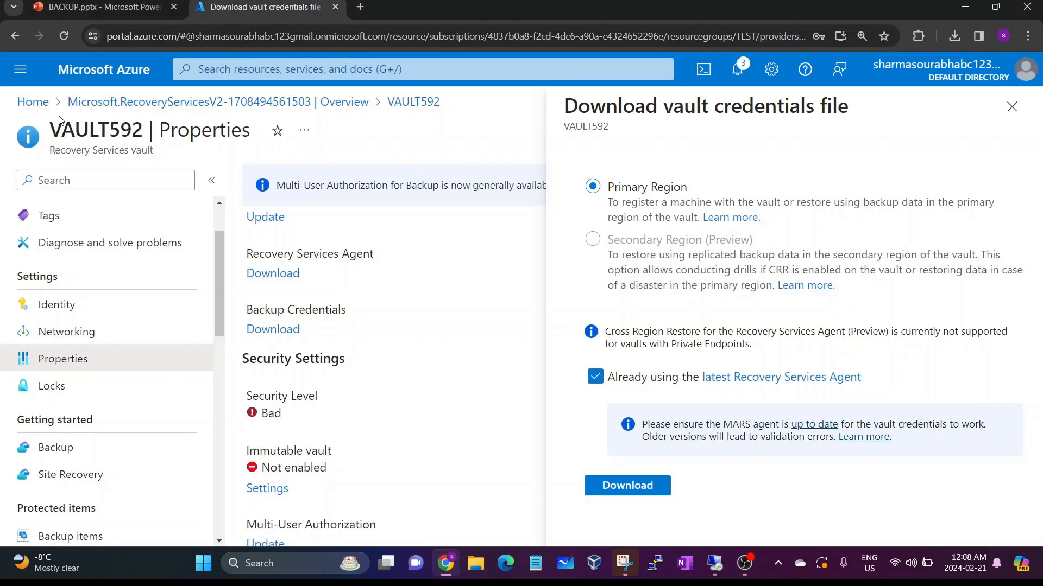
left_click(157, 99)
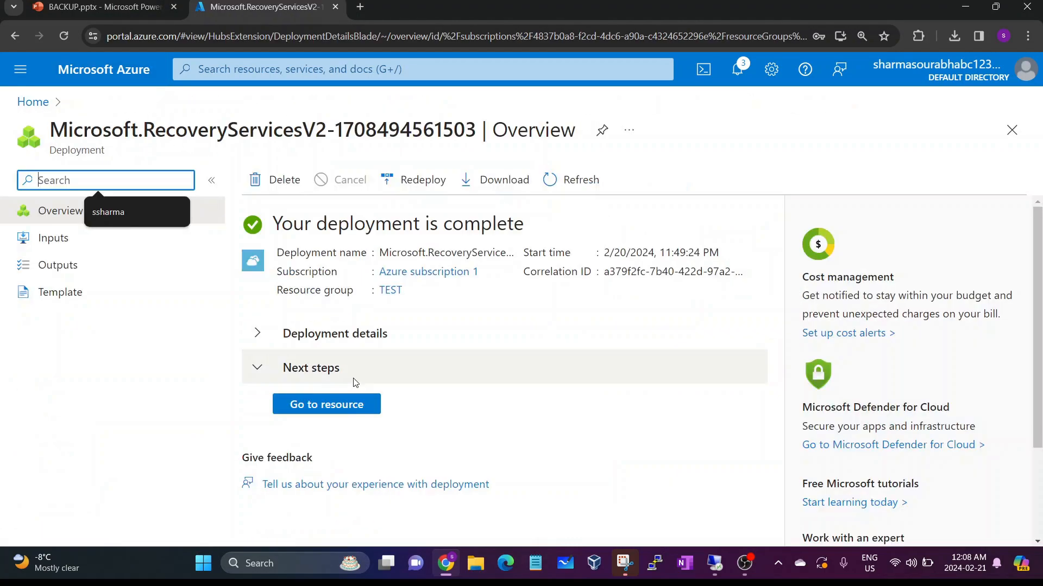
left_click(32, 102)
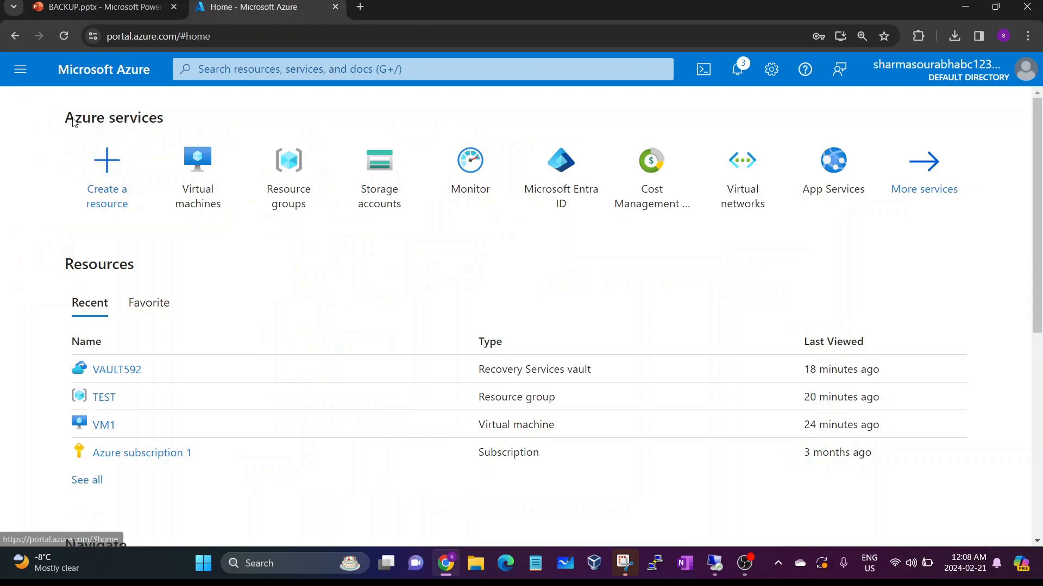
left_click(130, 369)
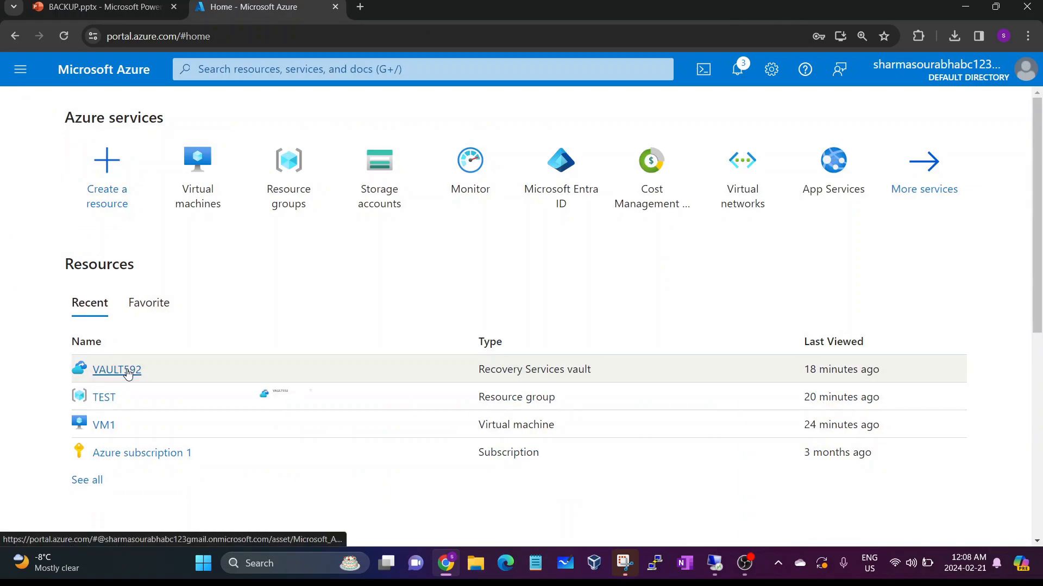
scroll(168, 364, "down", 4)
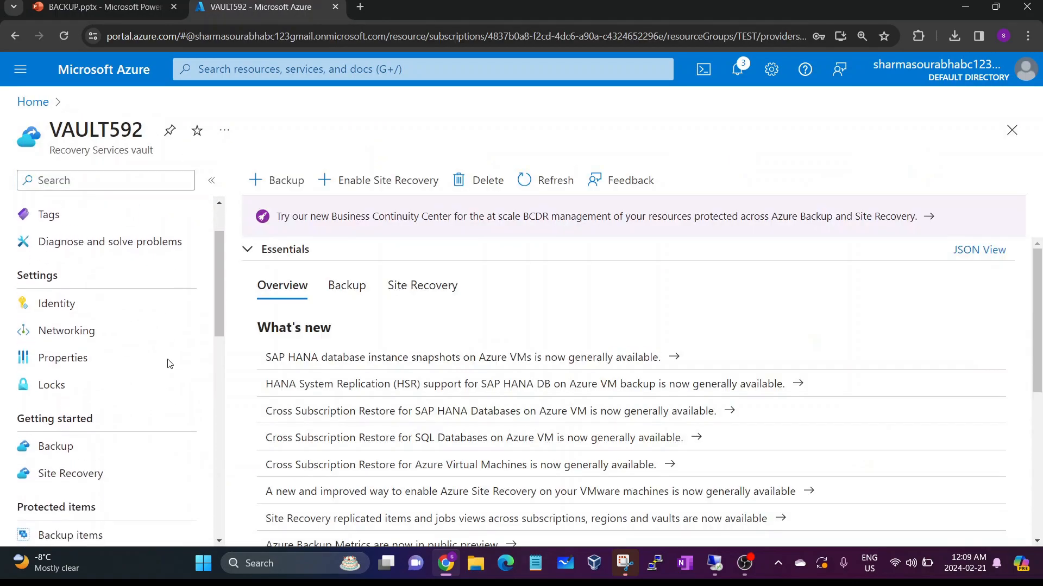
scroll(170, 348, "down", 1)
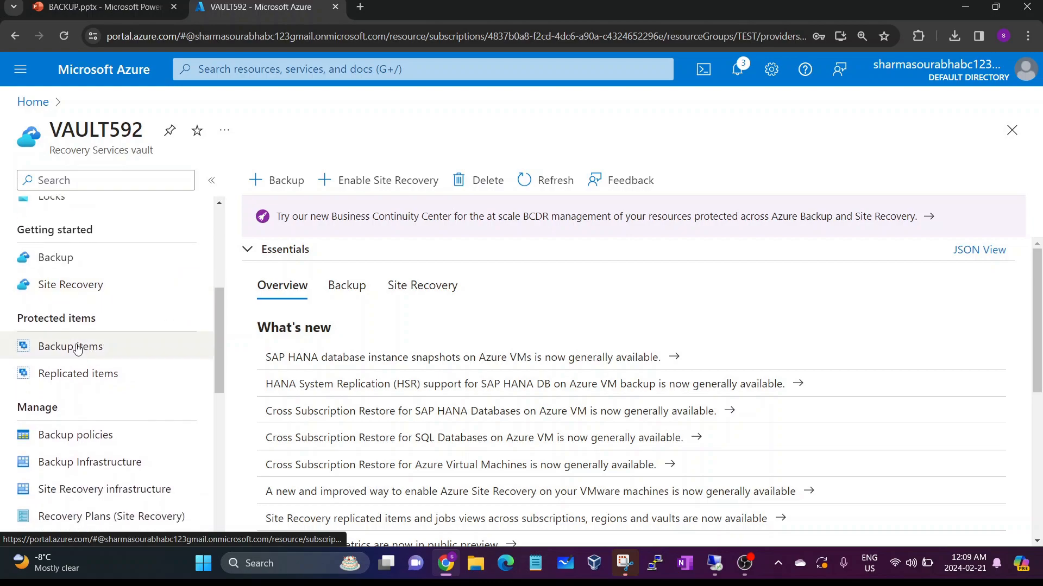
left_click(95, 354)
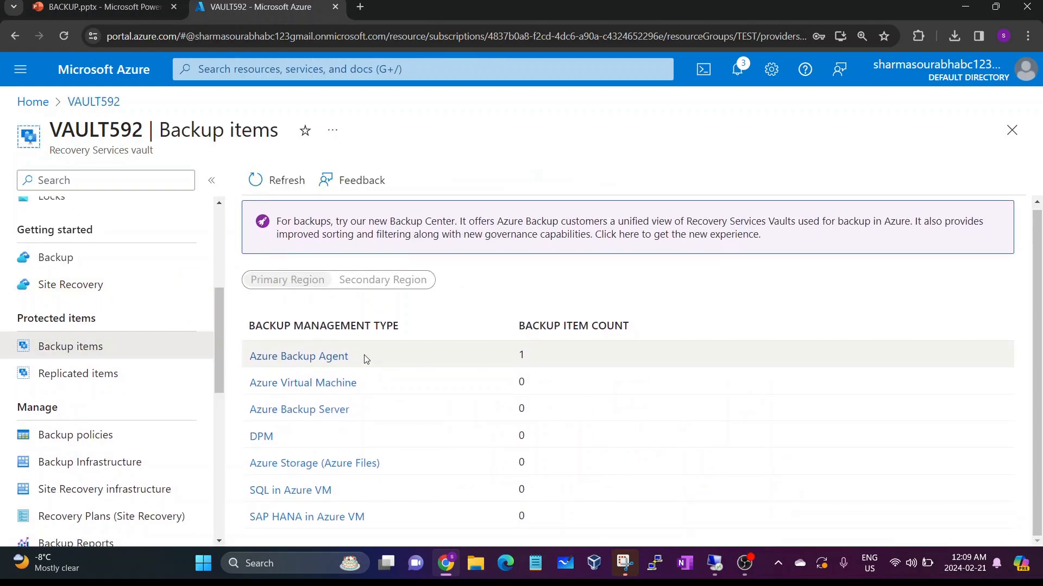
Examine the Azure Backup Agent item count and the C:\ item's server, start time and recovery points, and return to the vault's backup items
left_click_drag(366, 358, 247, 359)
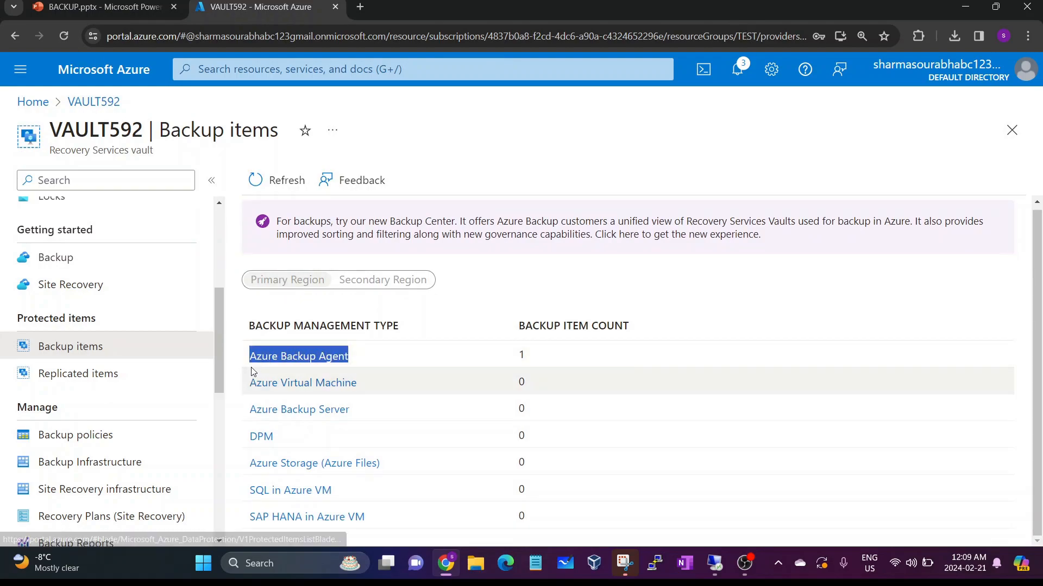
left_click(426, 303)
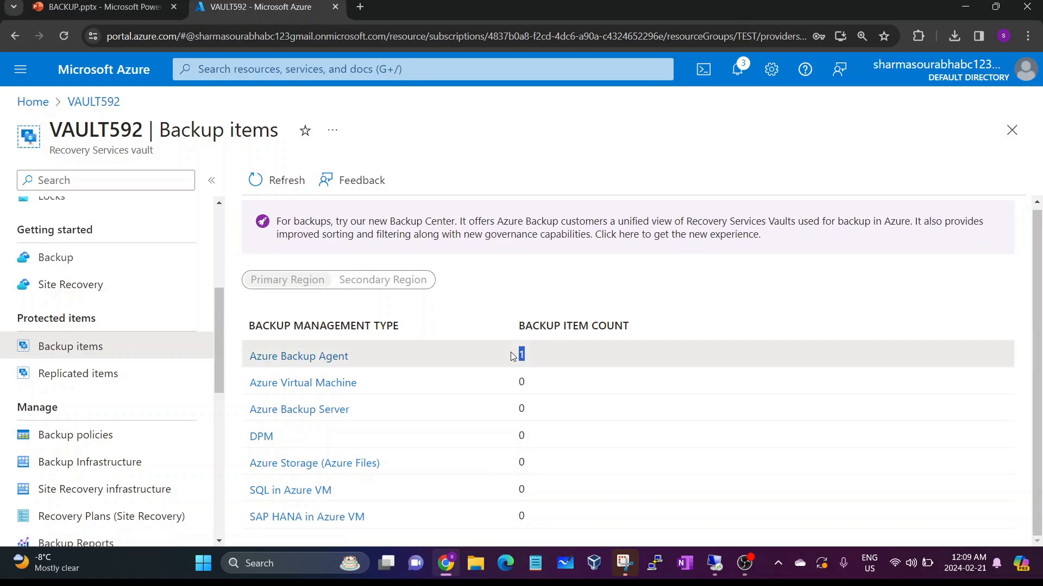
left_click(304, 356)
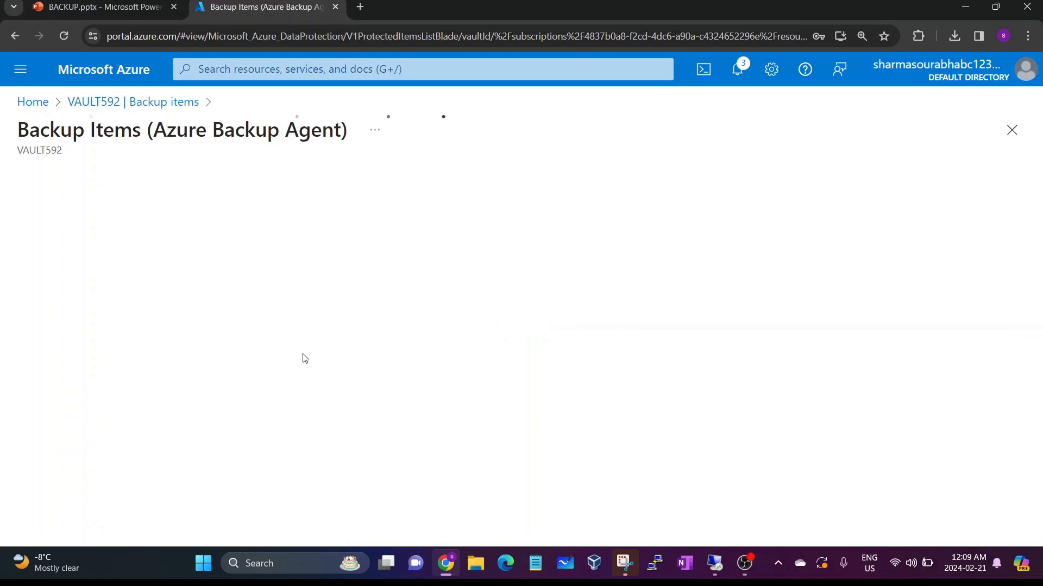
left_click(348, 385)
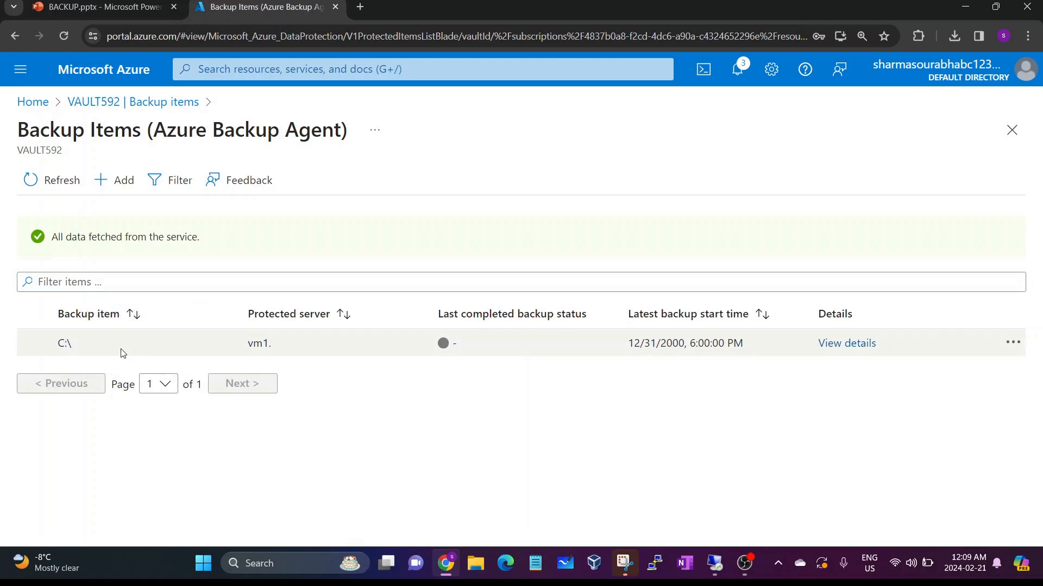
left_click_drag(96, 348, 43, 343)
left_click_drag(250, 336, 279, 347)
left_click_drag(631, 346, 736, 342)
left_click(738, 342)
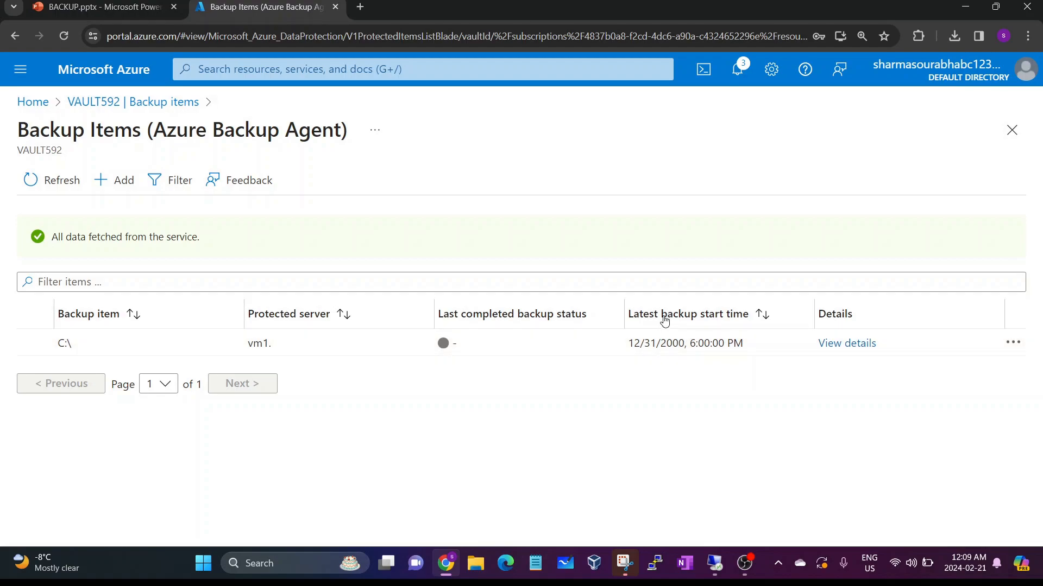
left_click(823, 345)
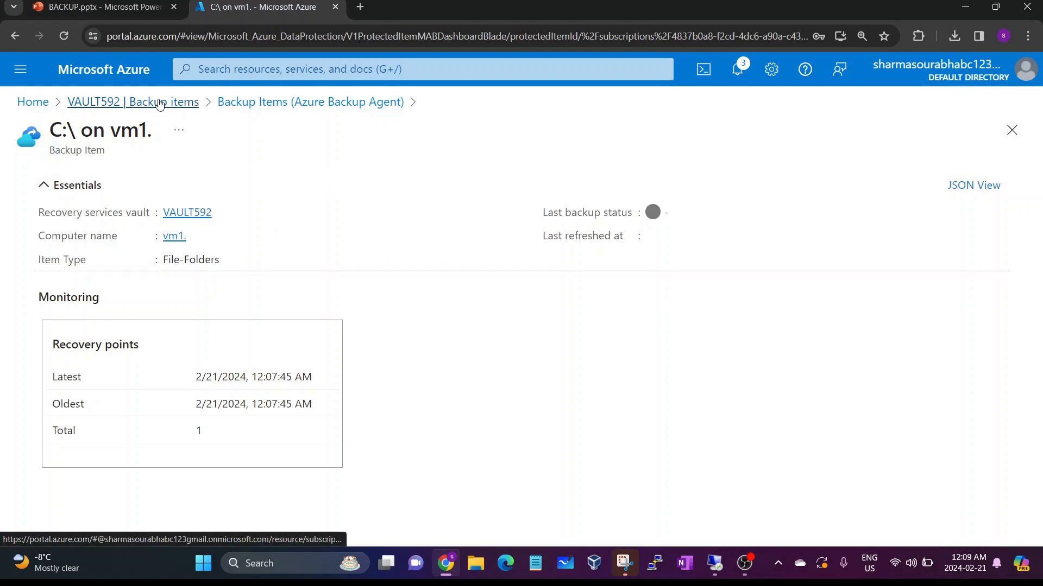
left_click(189, 110)
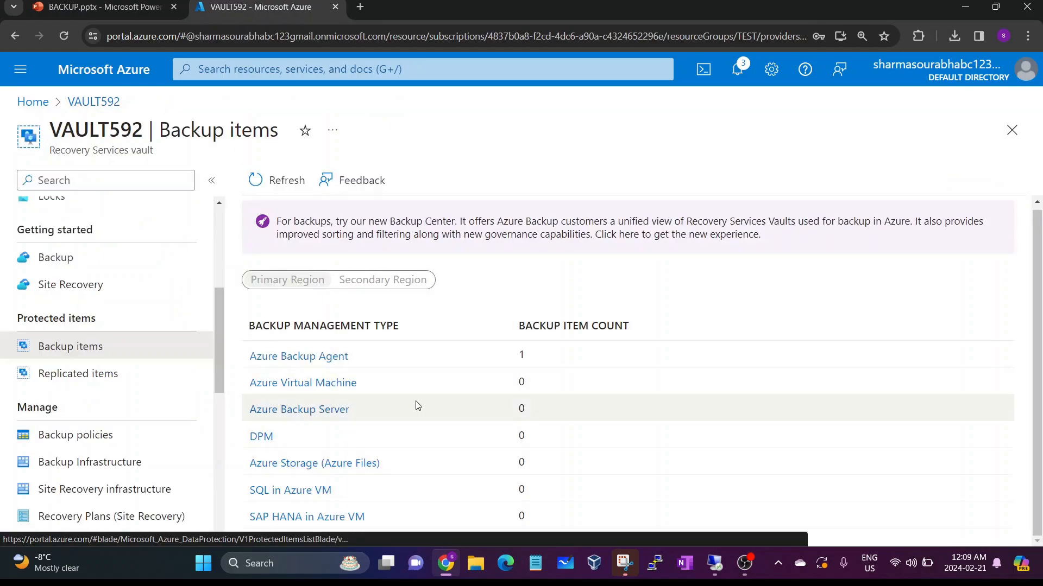
Switch back to the remote desktop session of the VM and open the Windows (C:) drive in File Explorer
mouse_move(714, 563)
left_click(706, 508)
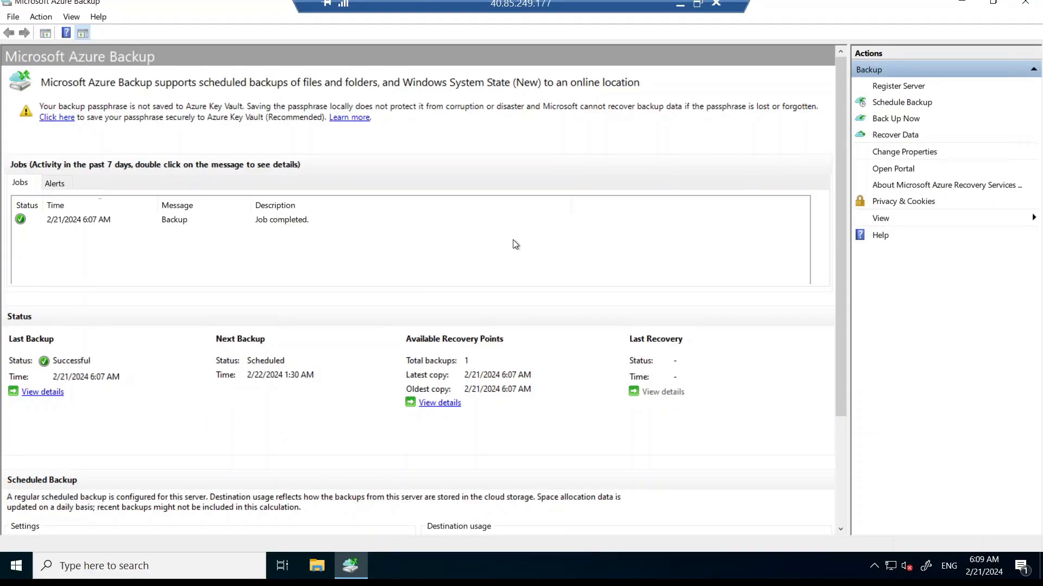
left_click(319, 565)
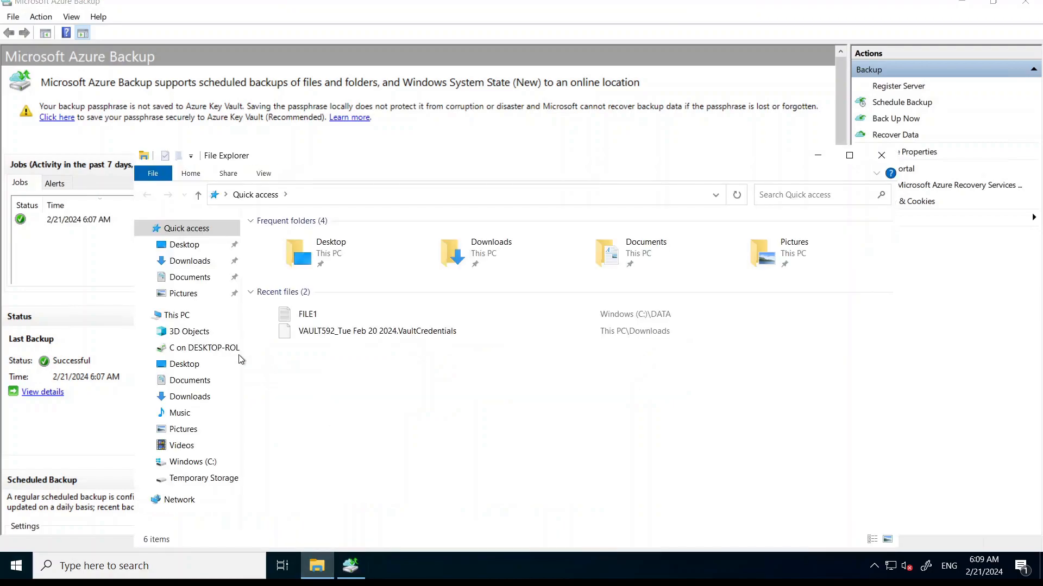
left_click(186, 320)
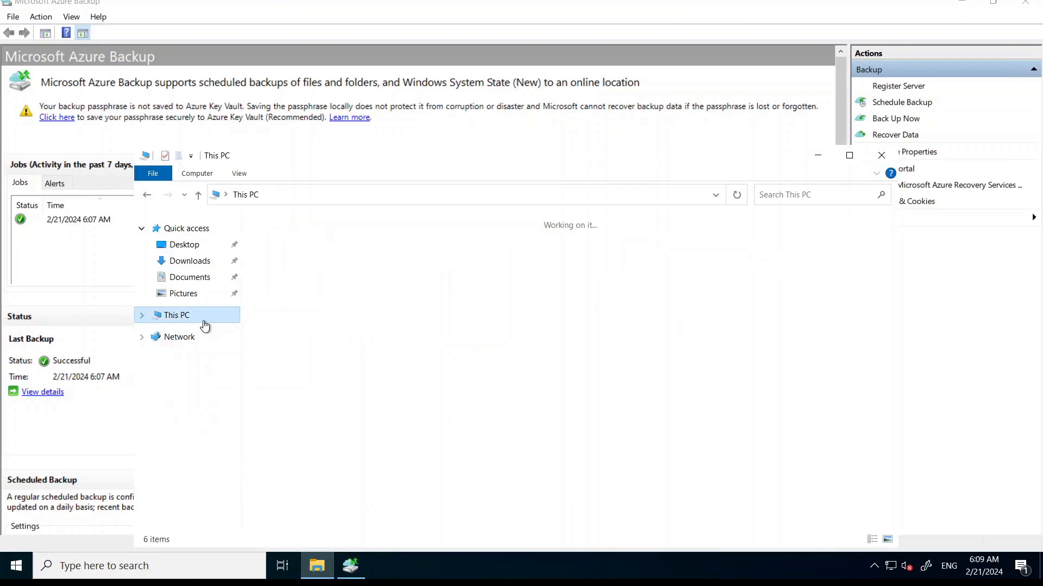
left_click(322, 398)
double_click(321, 397)
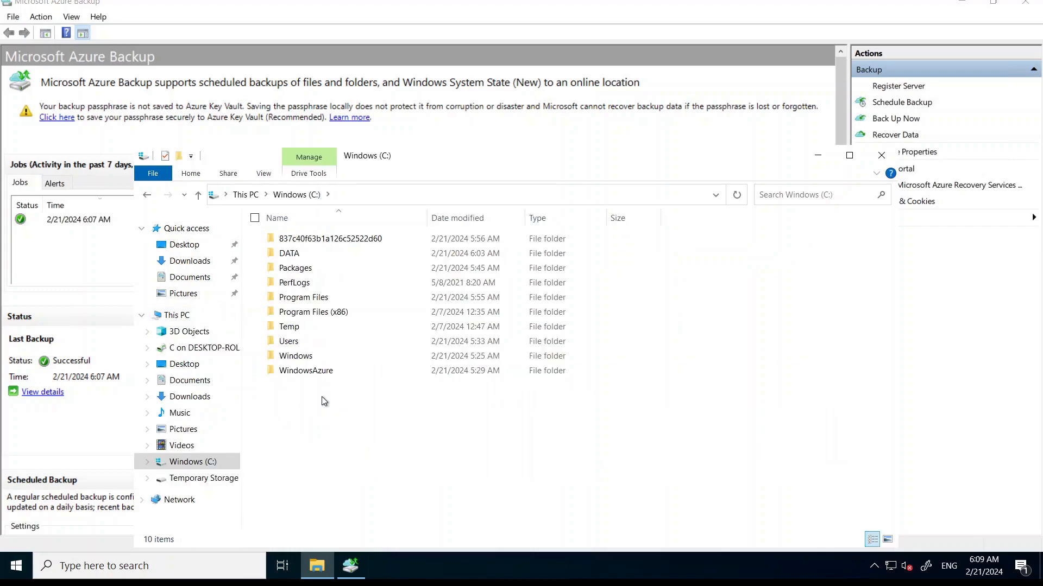
Permanently delete all contents of the DATA folder on the C: drive and close File Explorer
left_click(301, 255)
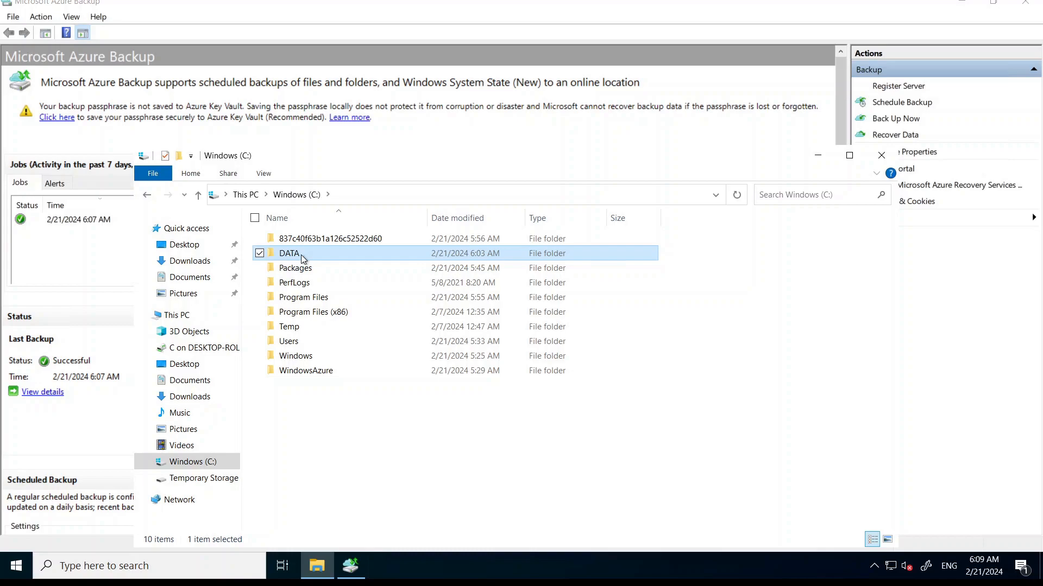
double_click(300, 256)
key("ctrl+a")
key("shift+Delete")
key("Return")
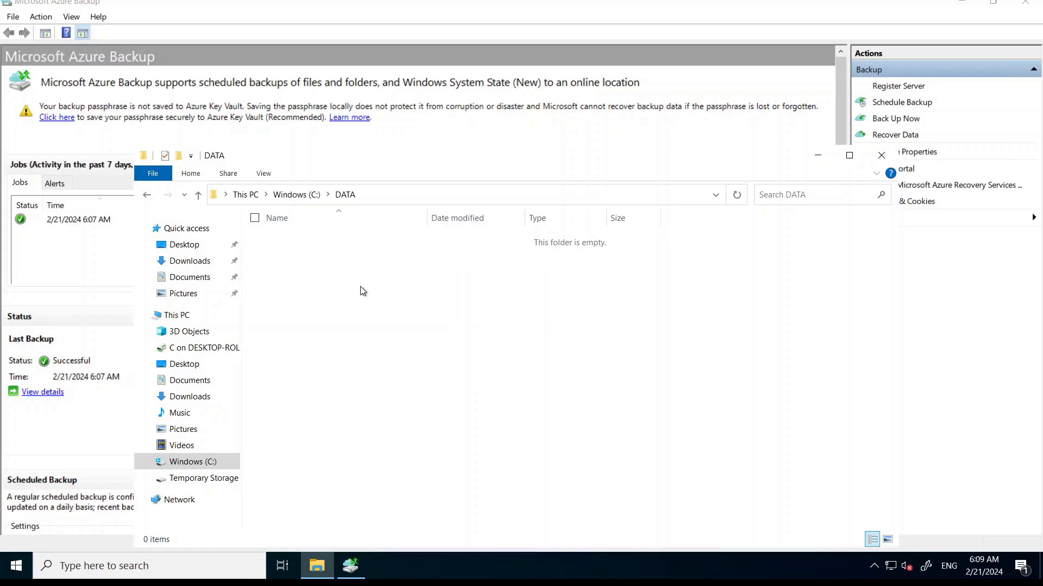
left_click(198, 318)
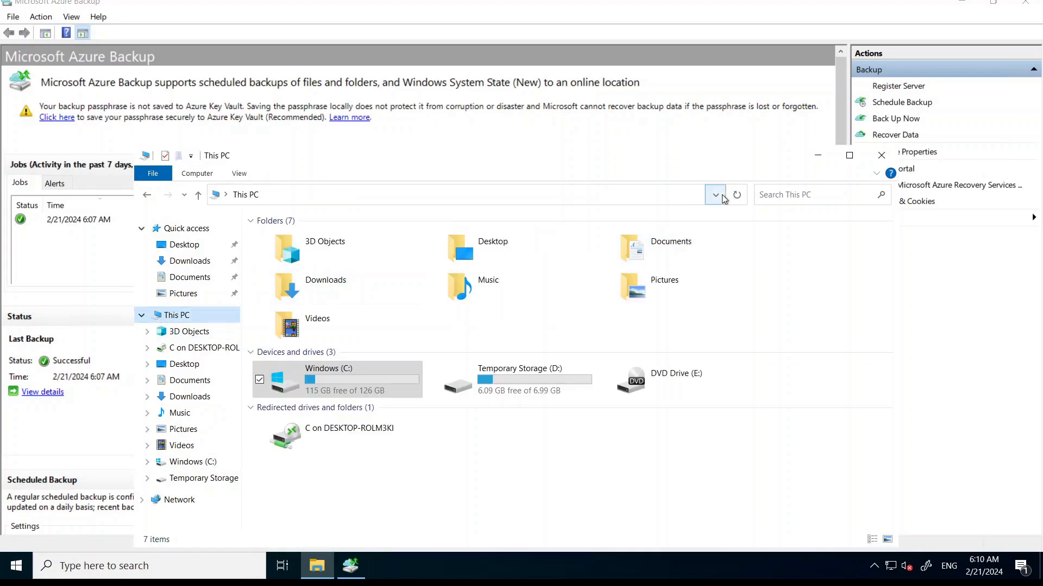
left_click(881, 155)
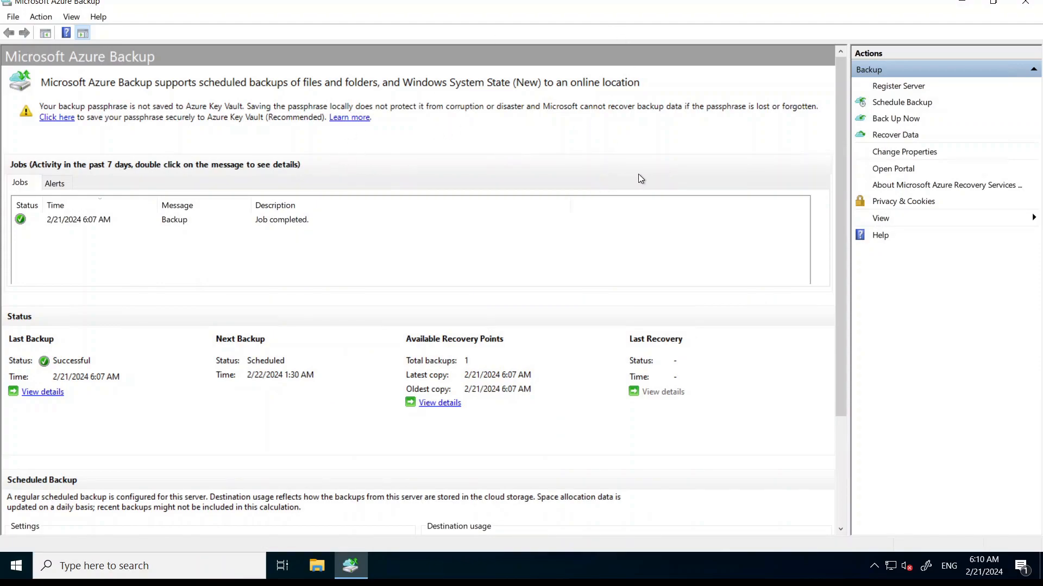
Start the data recovery wizard for this server (vm1.), inspect the recovery location options, and return to the server choice
left_click(893, 136)
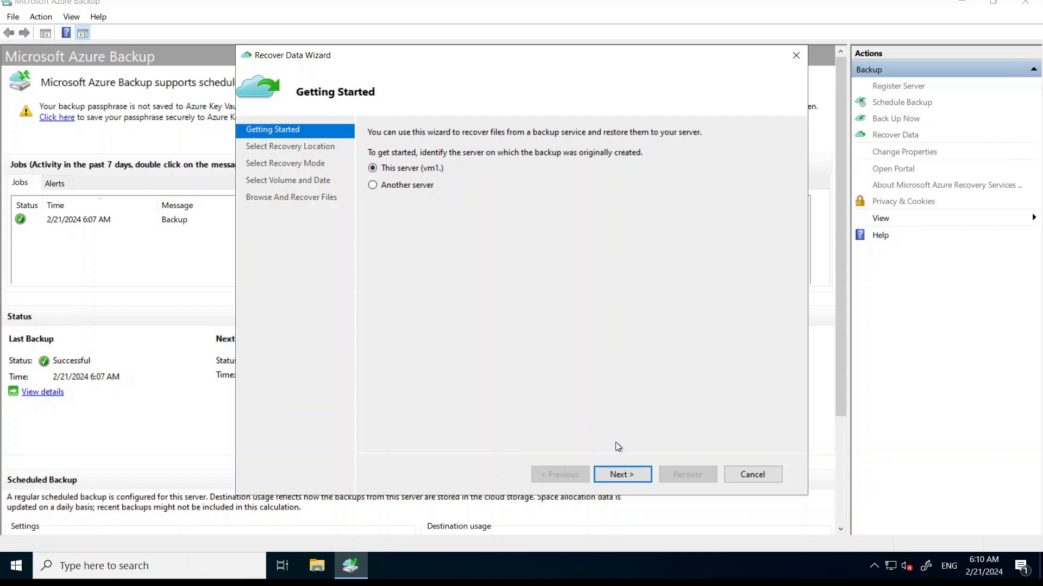
left_click(625, 470)
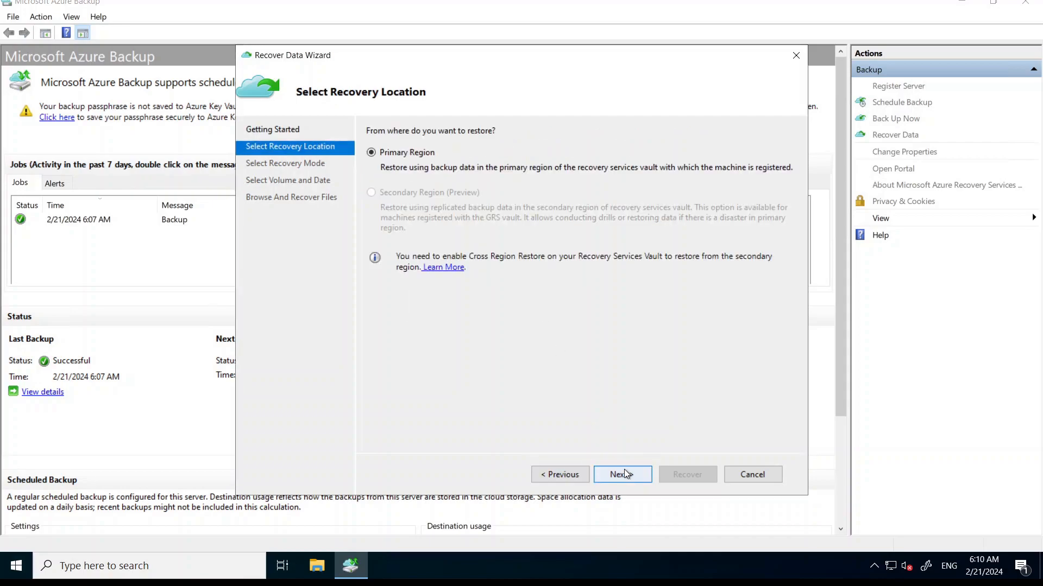
left_click(580, 471)
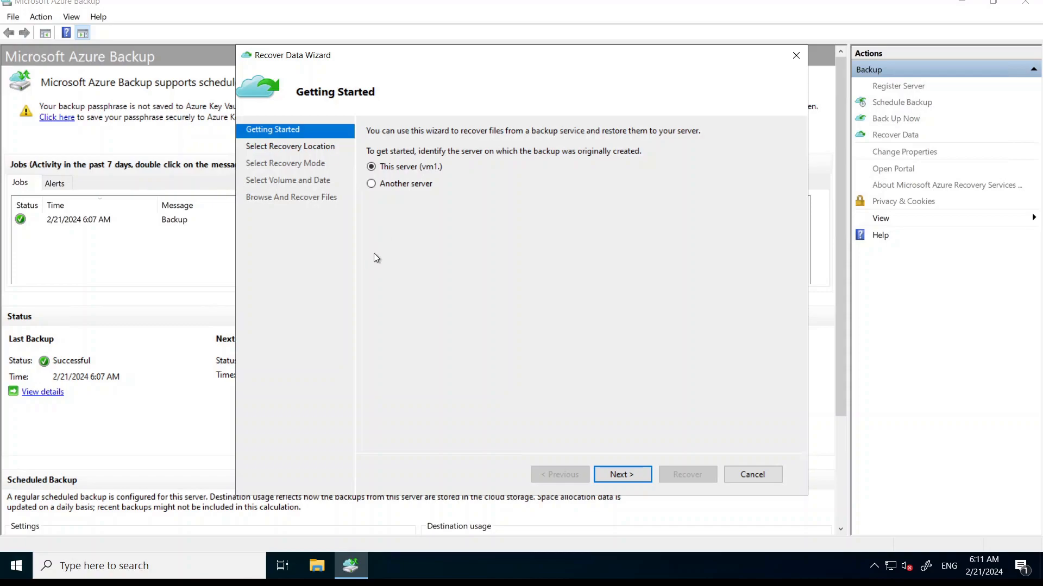
Try the Another server option, look for a vault credentials file in Desktop and Downloads, cancel the file selection, and reselect this server (vm1.)
left_click(372, 184)
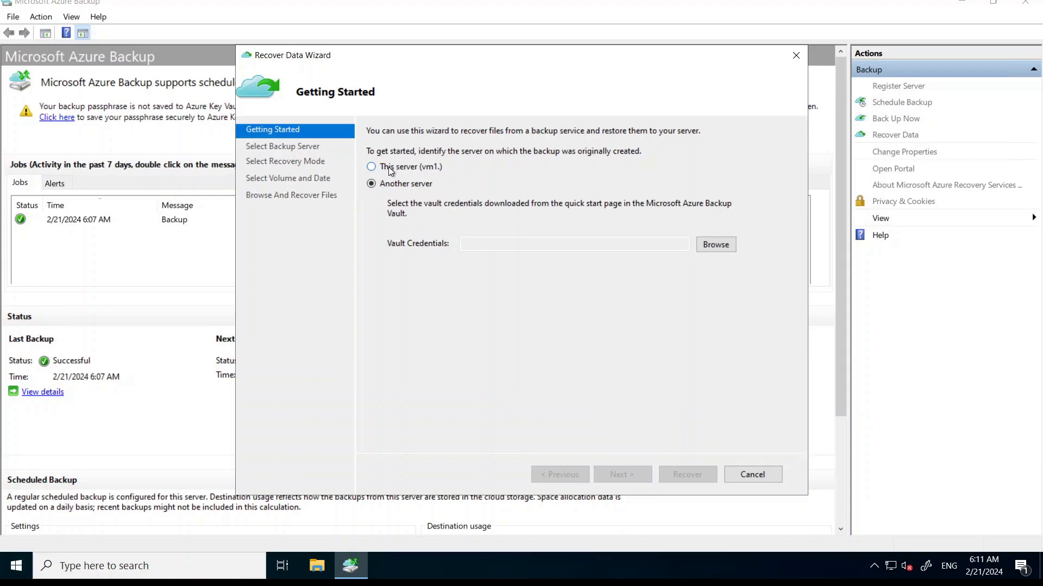
left_click(389, 168)
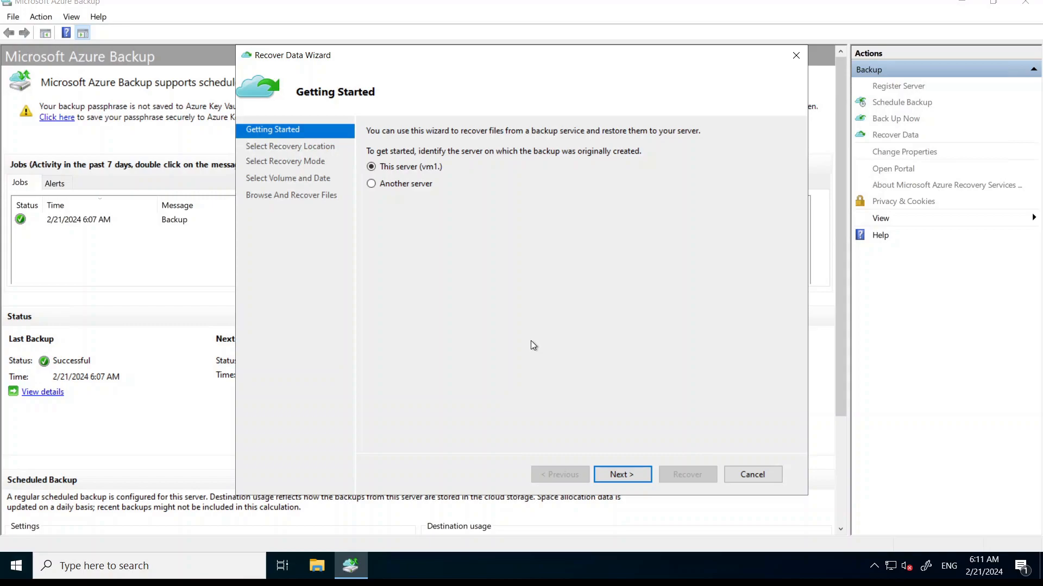
left_click(384, 187)
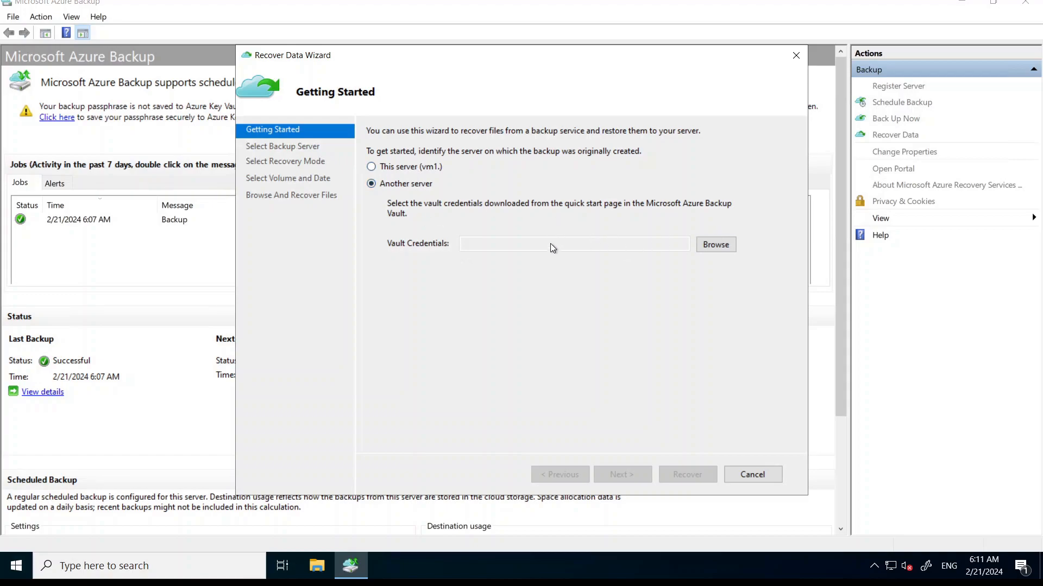
left_click(714, 246)
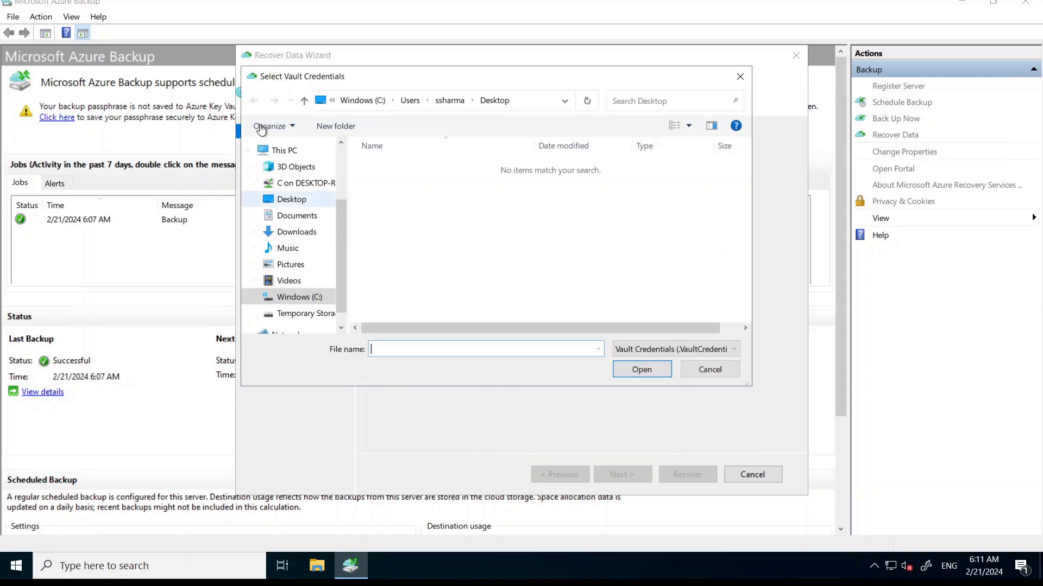
left_click(280, 151)
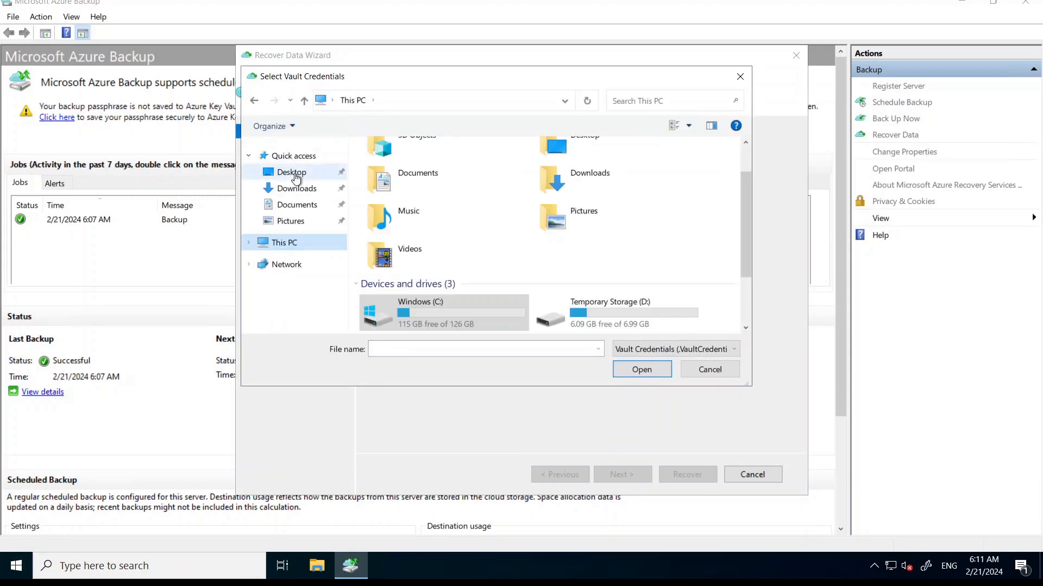
left_click(292, 172)
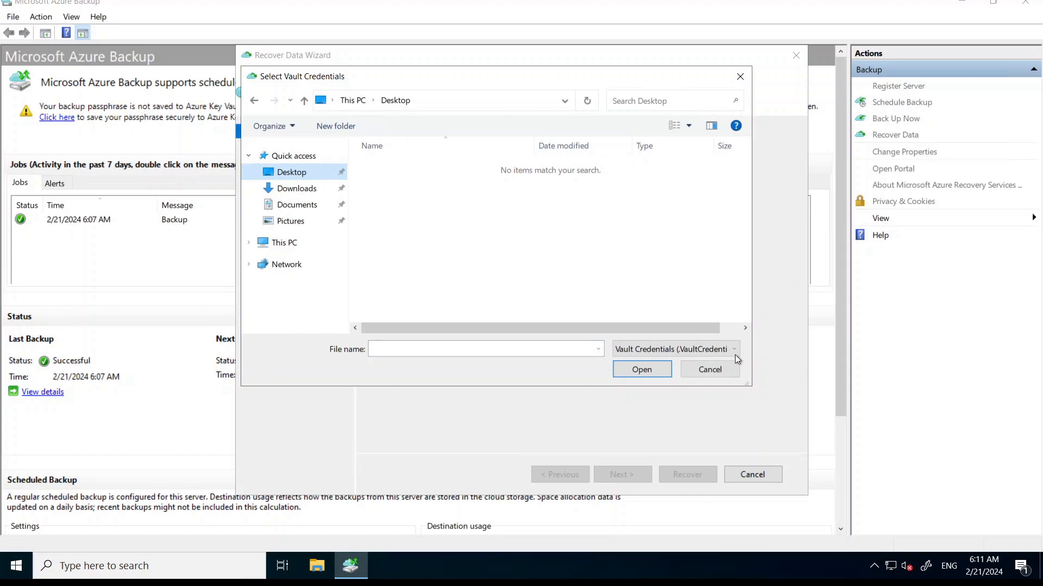
left_click(709, 369)
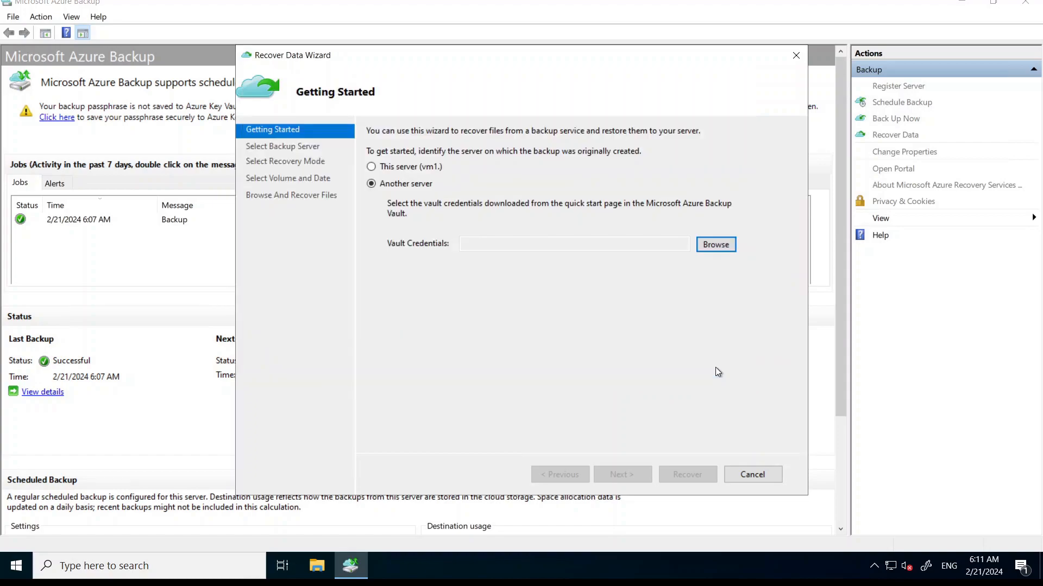
left_click(703, 246)
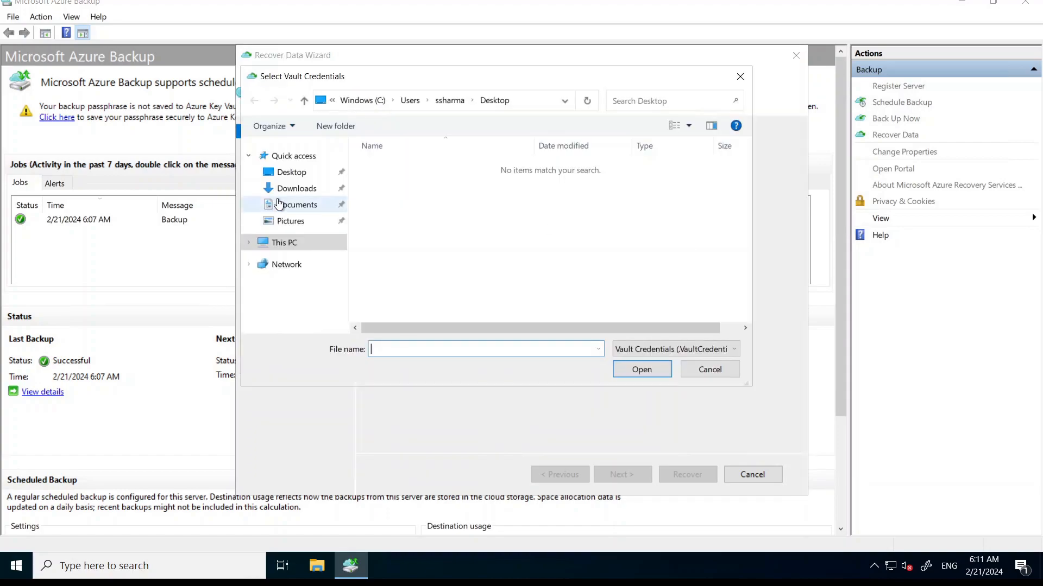
left_click(292, 192)
left_click(702, 367)
left_click(395, 167)
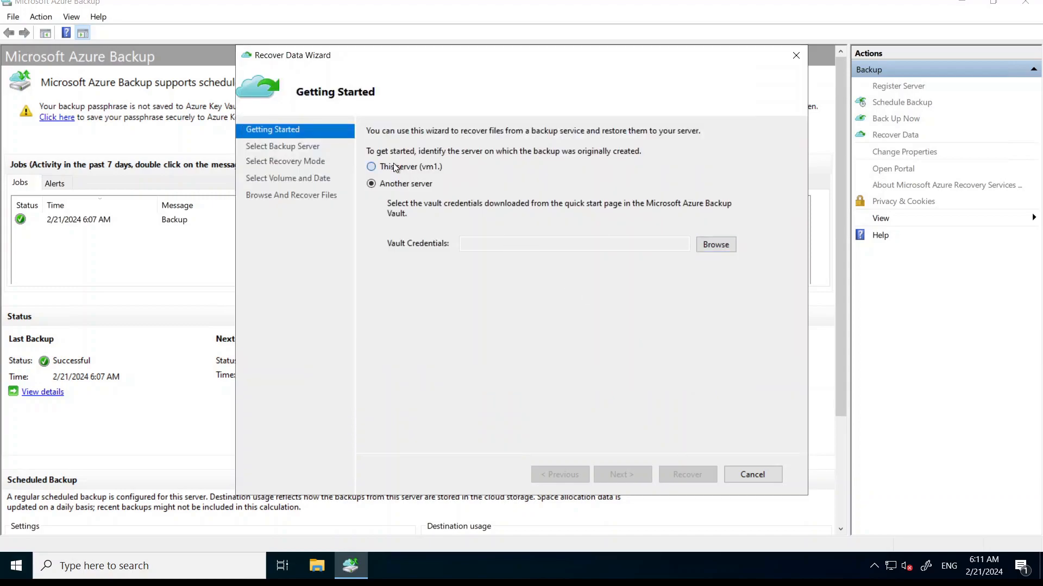
Choose this server and recovery of individual files and folders, select volume C:\, and mount the 2/21/2024 6:07 AM recovery point
left_click(626, 472)
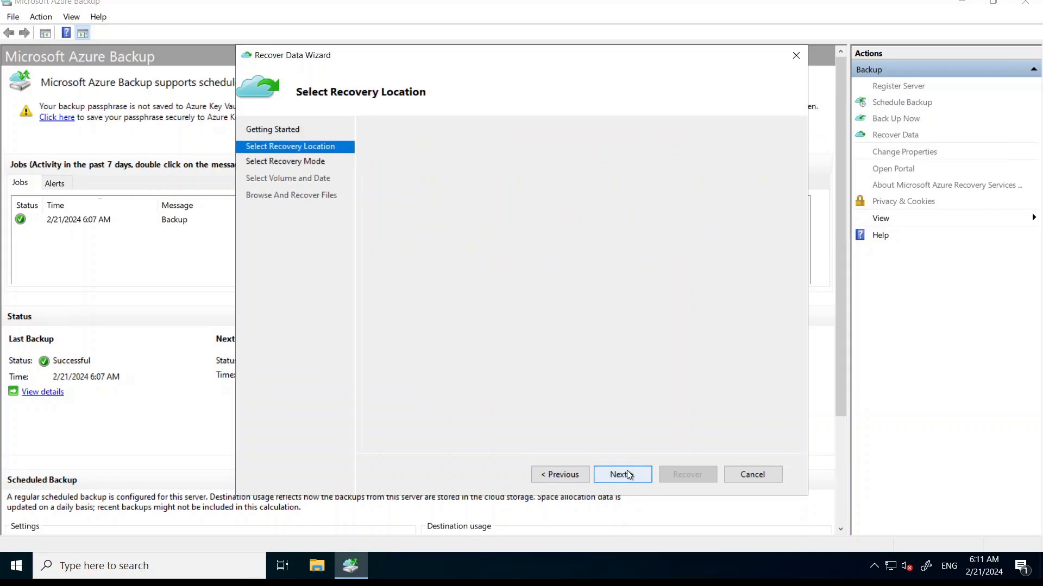
left_click(627, 471)
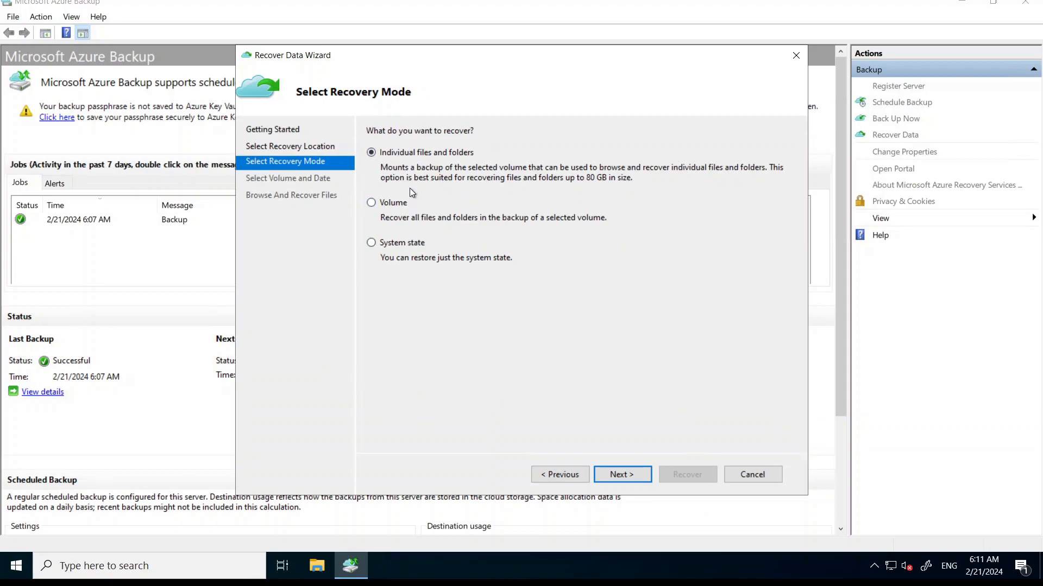
left_click(627, 474)
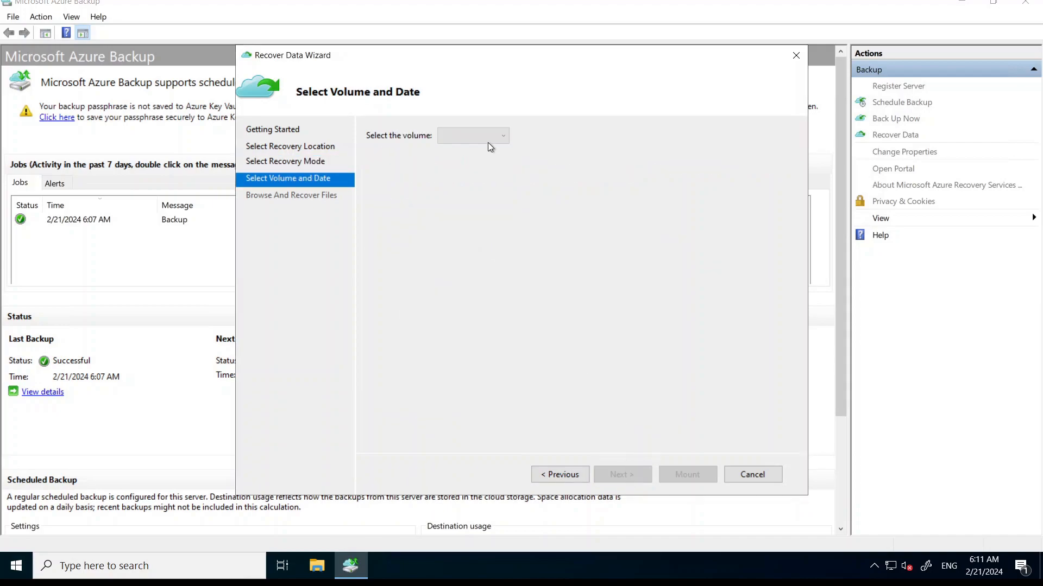
left_click(488, 141)
left_click(474, 149)
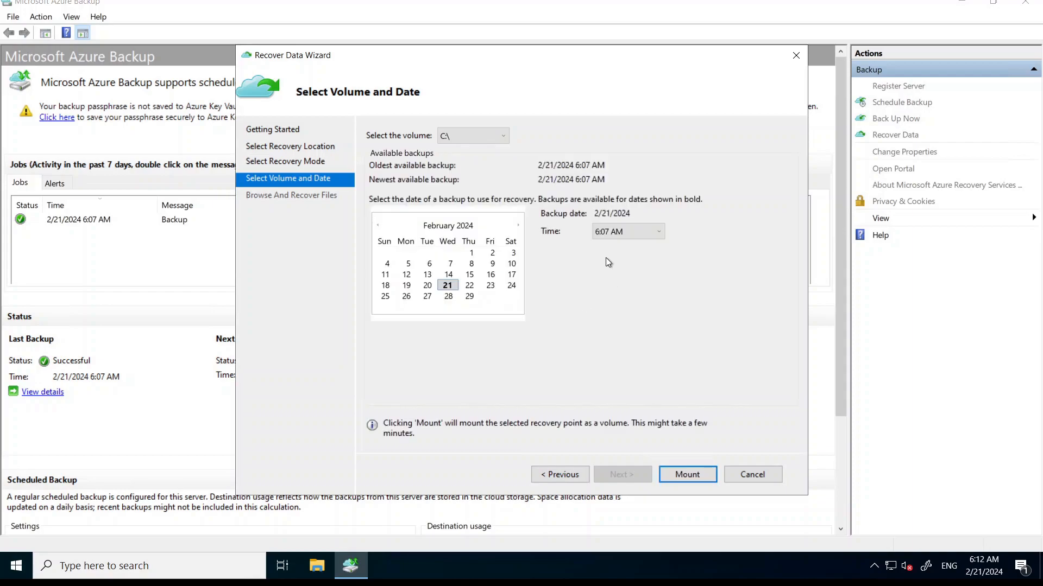
left_click(684, 475)
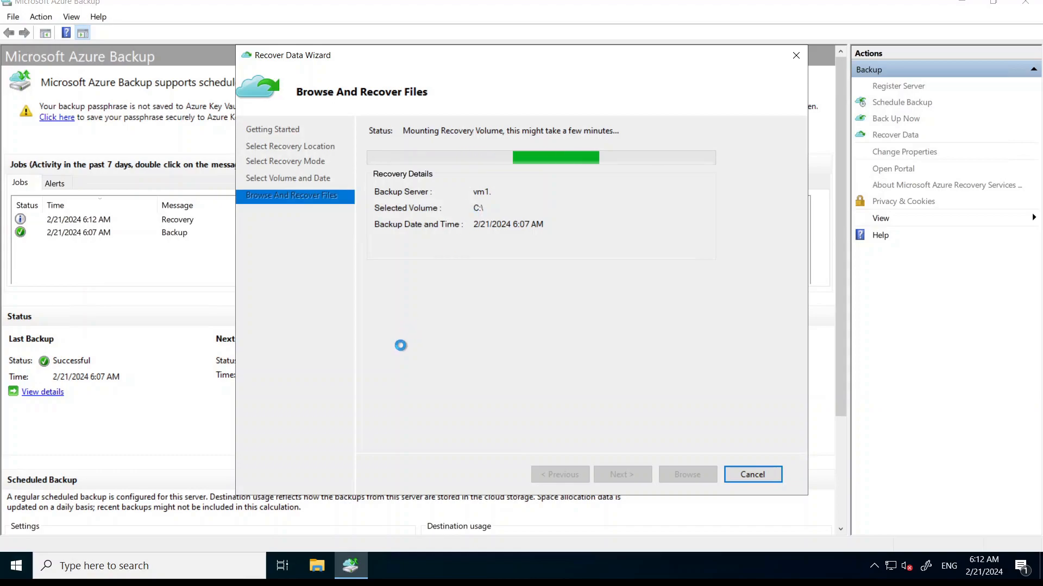
Examine the drives under This PC in File Explorer while the volume mounts, and return to the recovery wizard
left_click(324, 572)
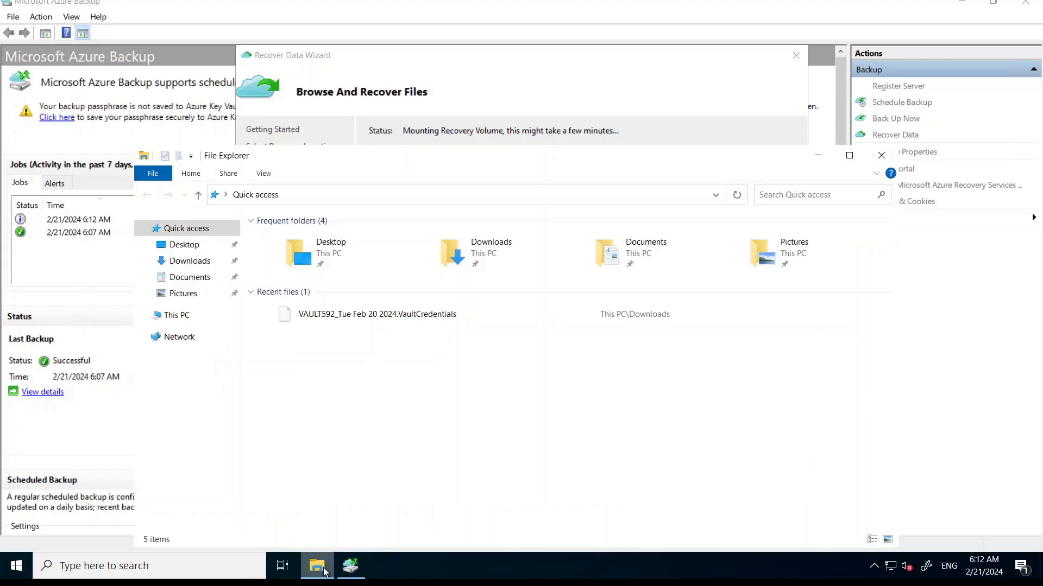
left_click(180, 315)
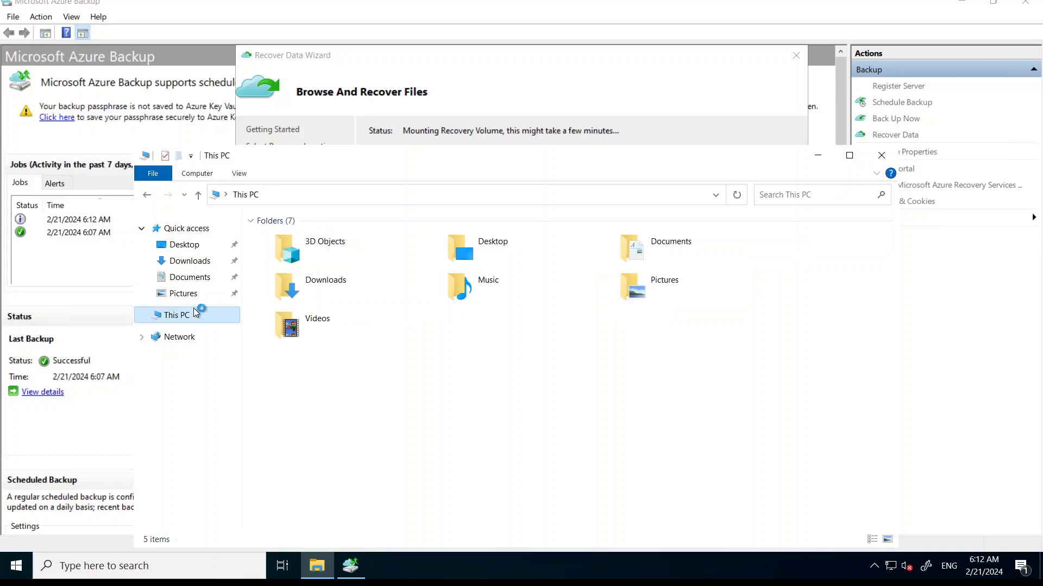
left_click_drag(559, 505, 377, 373)
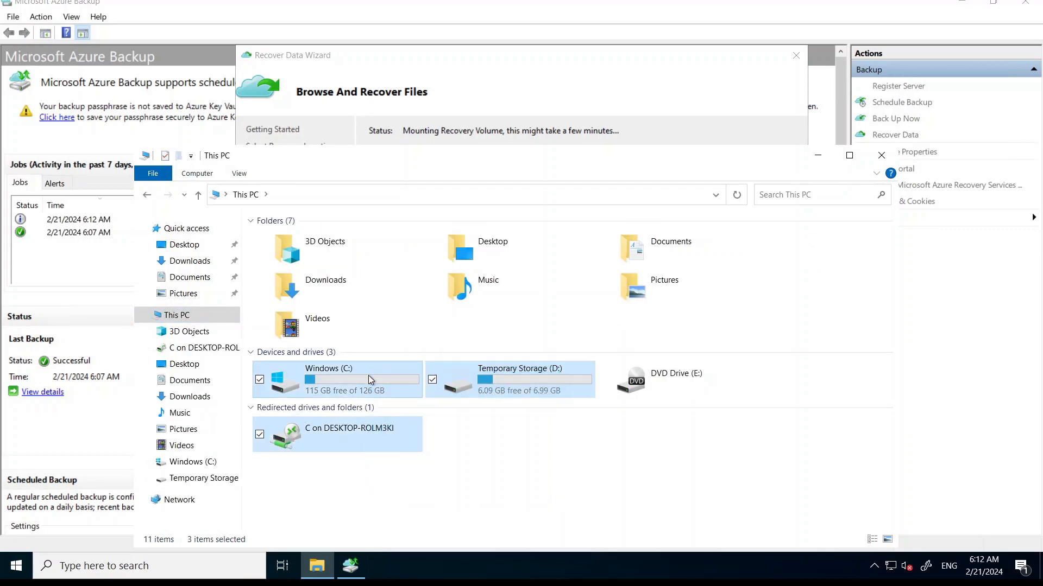
left_click(487, 440)
left_click(601, 83)
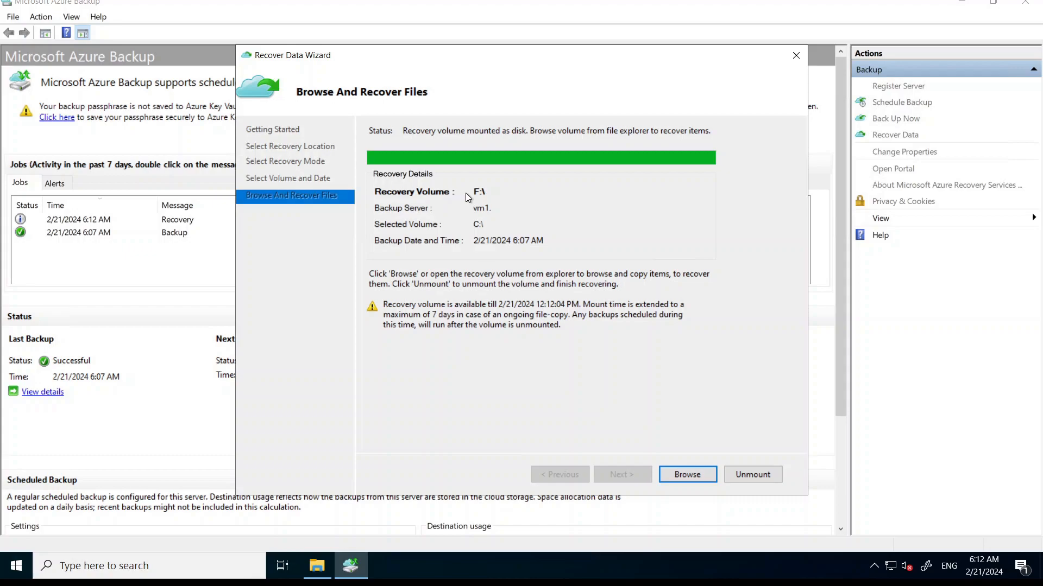
Open the mounted recovery volume (F:) in File Explorer, check the contents of FILE1 in its DATA folder, and close the file
left_click(316, 566)
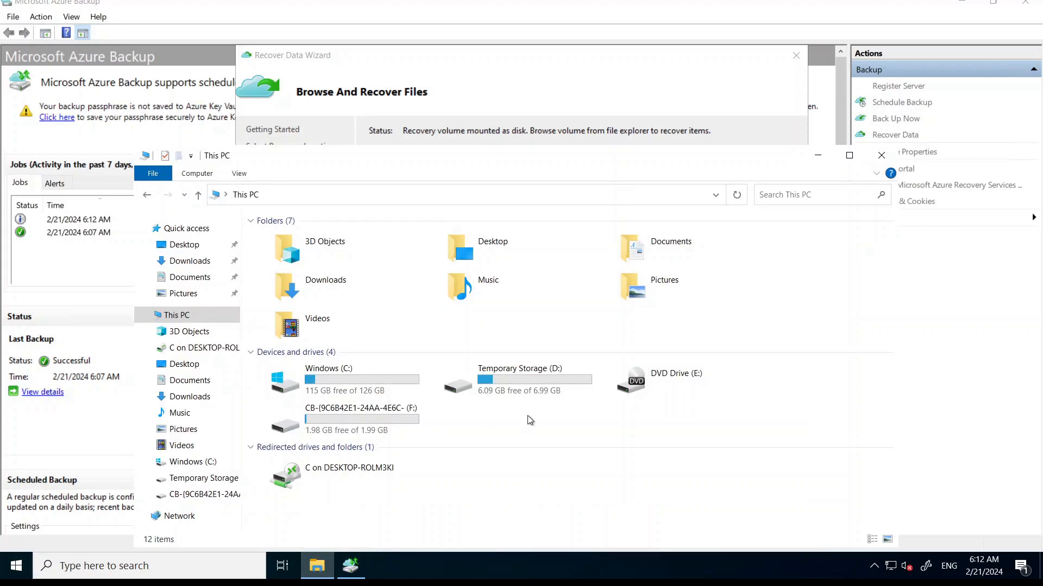
right_click(528, 416)
left_click(563, 419)
left_click(374, 417)
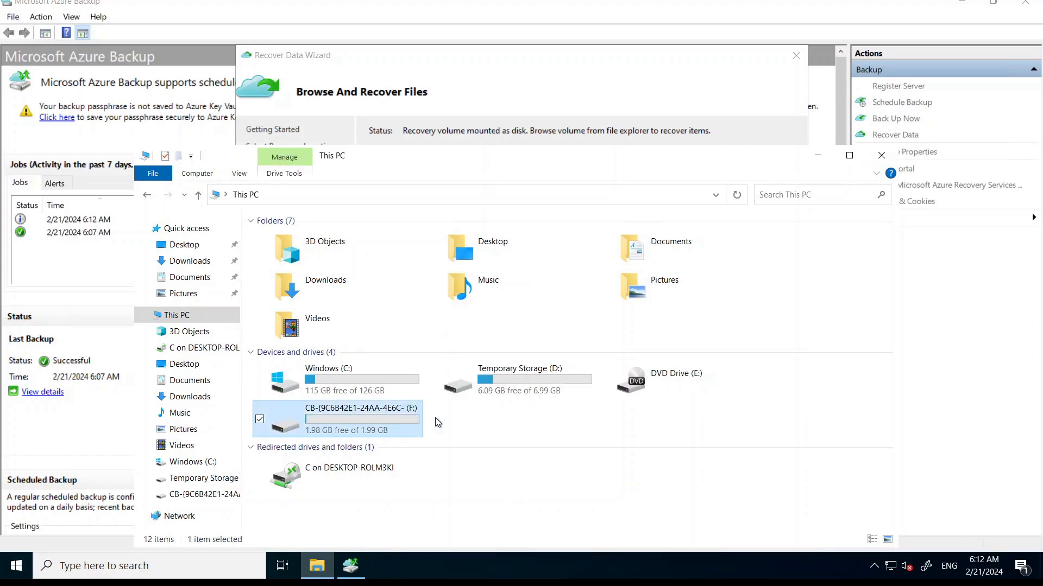
double_click(395, 421)
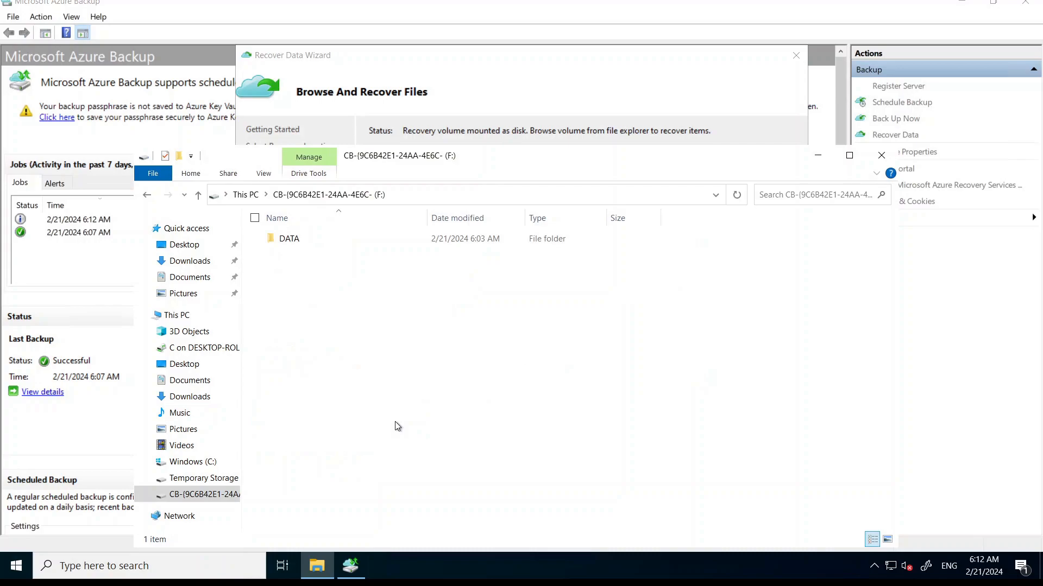
double_click(298, 239)
left_click(298, 239)
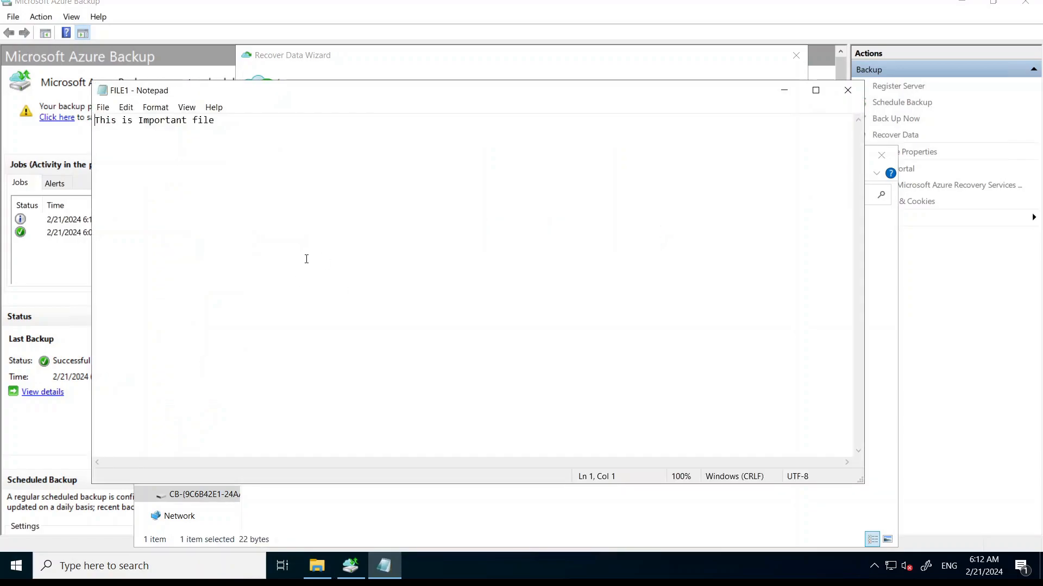
left_click(850, 90)
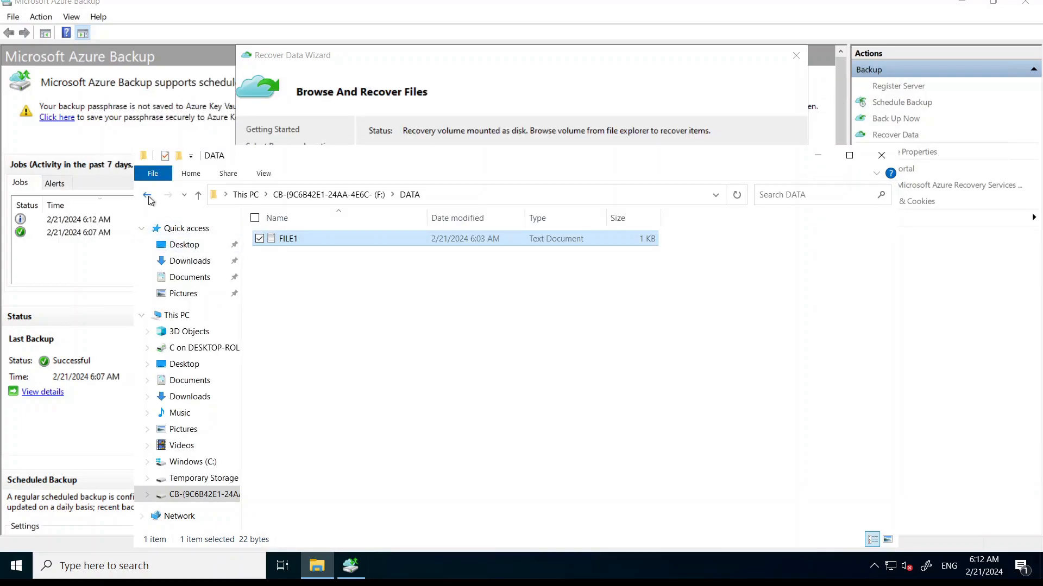
Copy the DATA folder from the recovery volume (F:) to Windows (C:), check the folder there, and close File Explorer
left_click(147, 196)
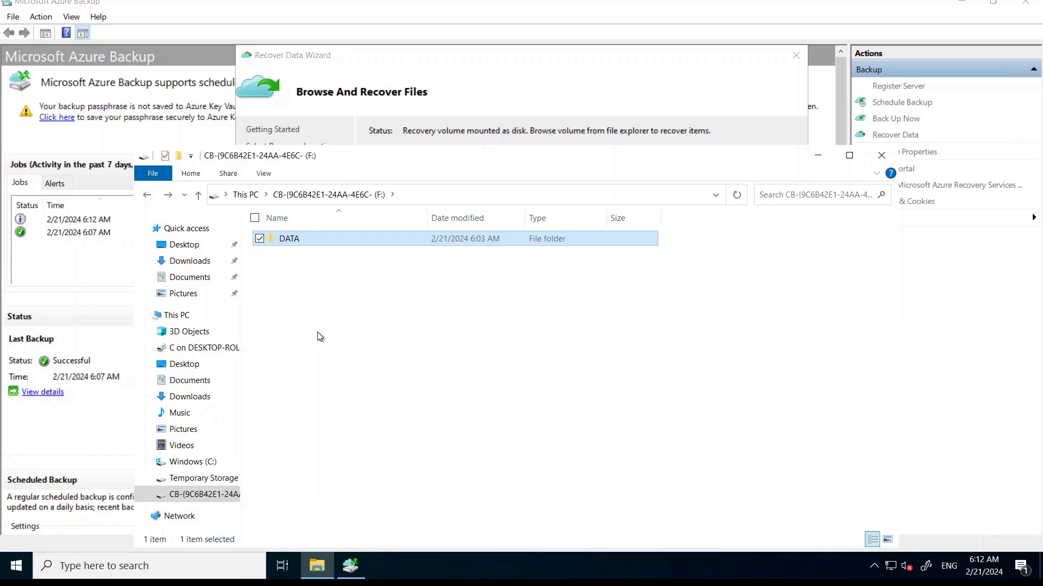
left_click(198, 462)
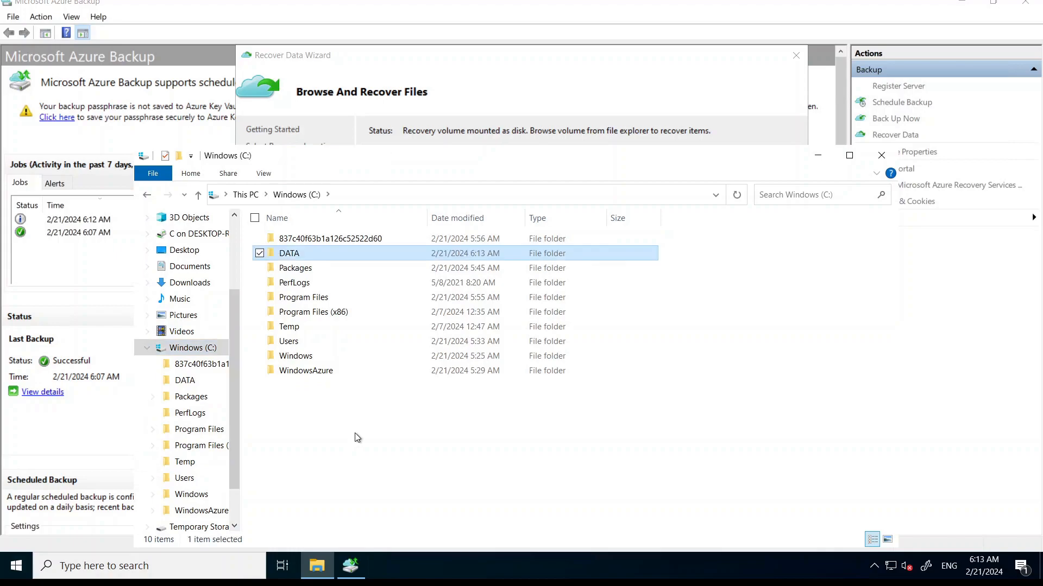
double_click(313, 255)
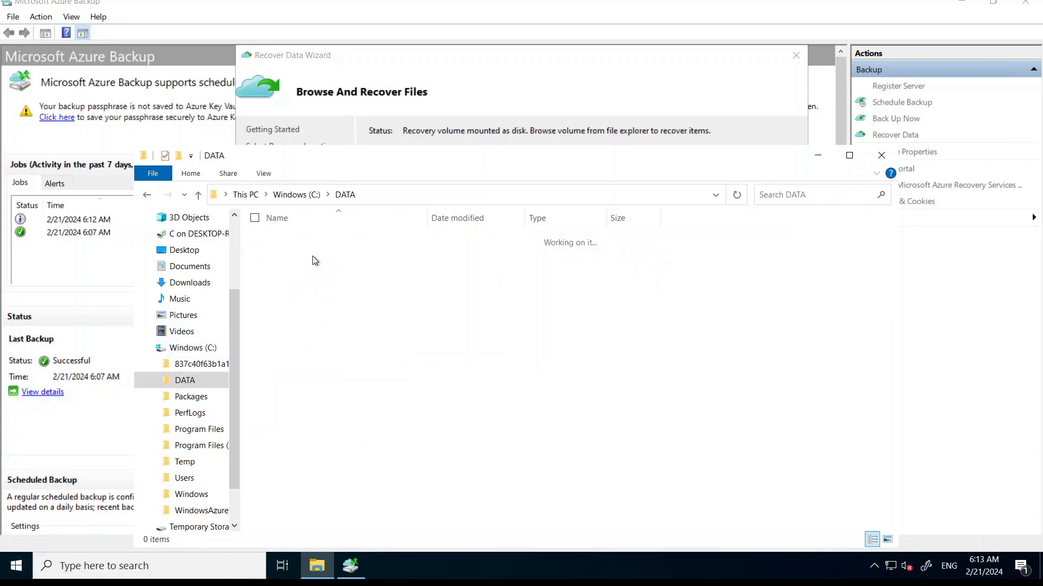
left_click(882, 156)
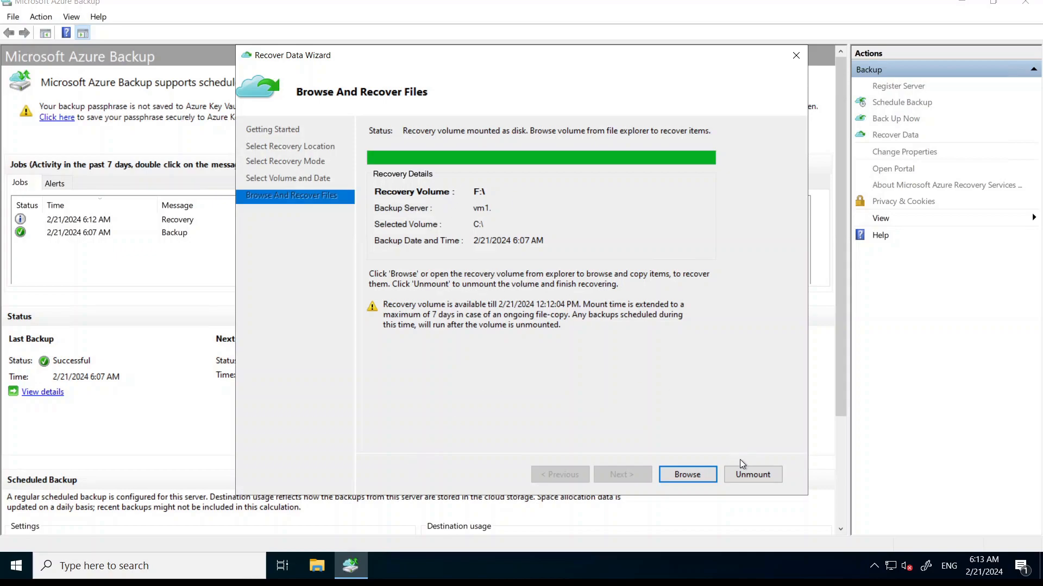
Unmount the recovery volume to end the recovery, and leave the backup console and VM session for VAULT592 in the Azure portal
left_click(744, 477)
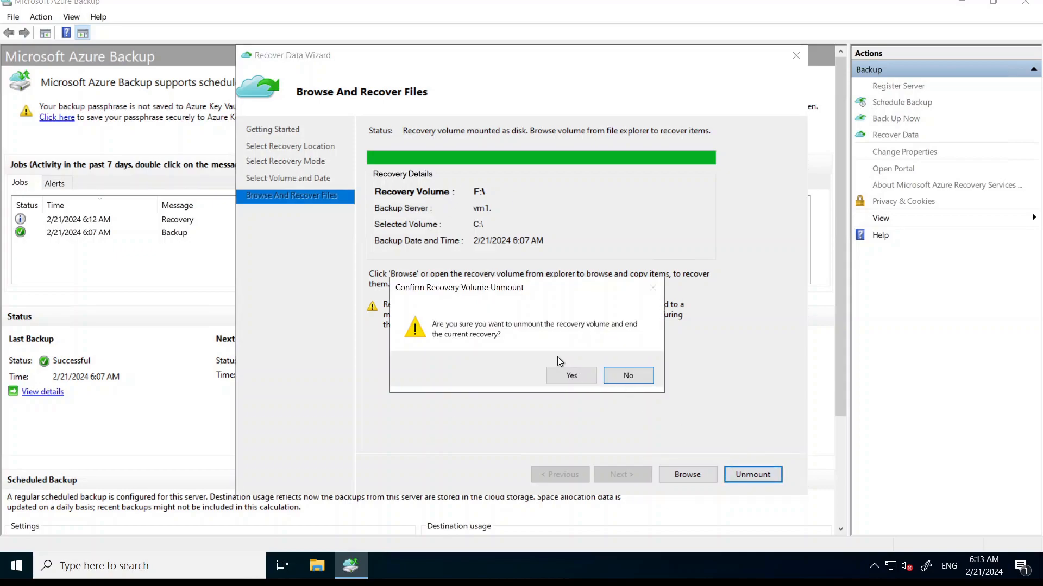
left_click(565, 376)
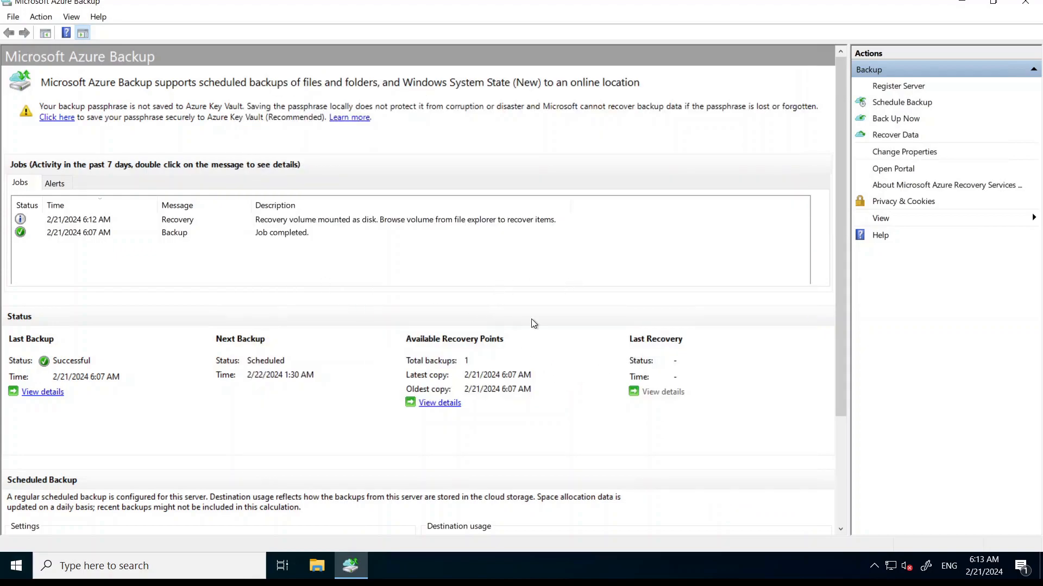
left_click(1025, 2)
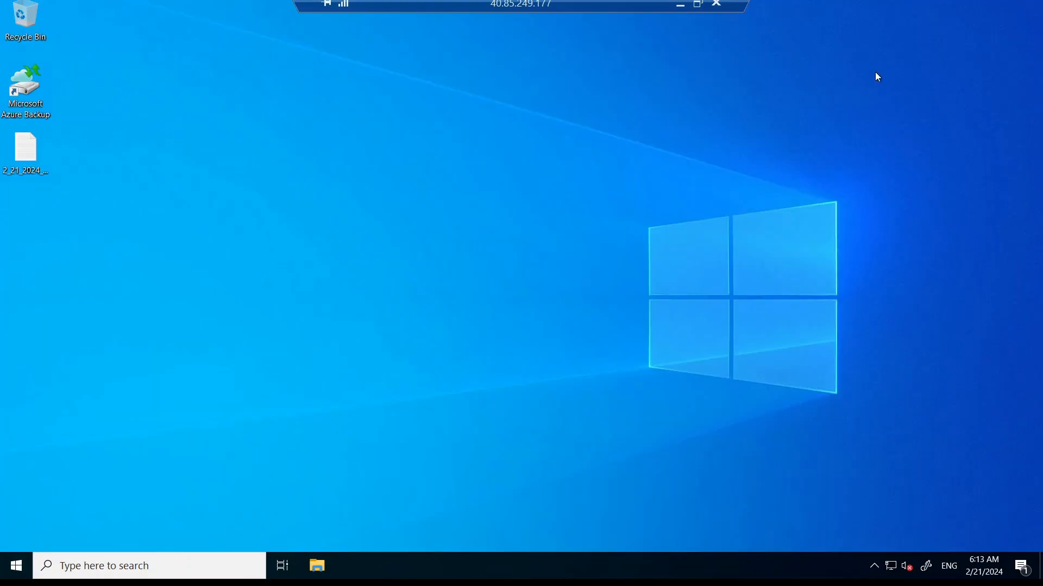
left_click(680, 5)
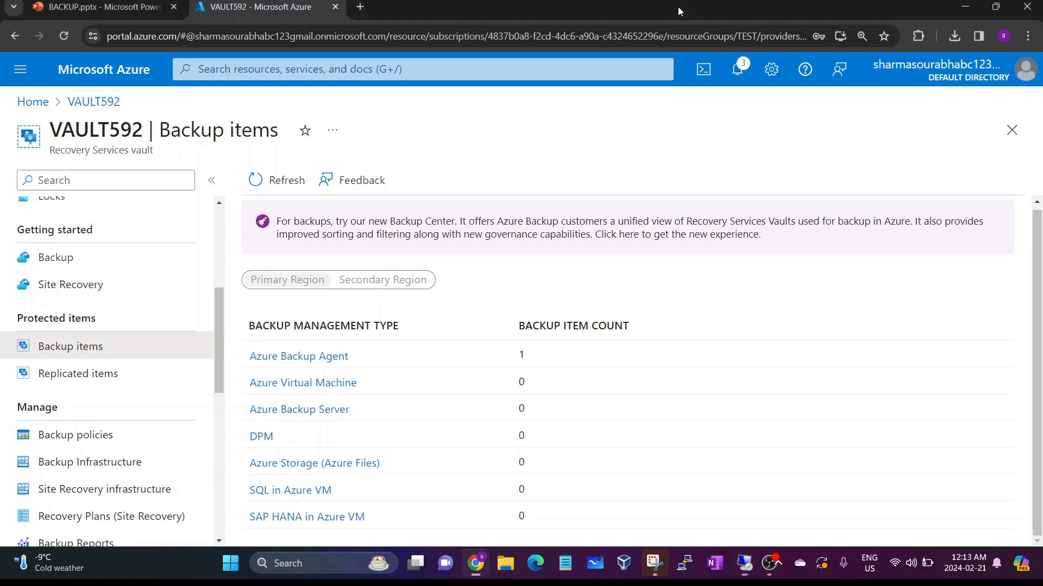